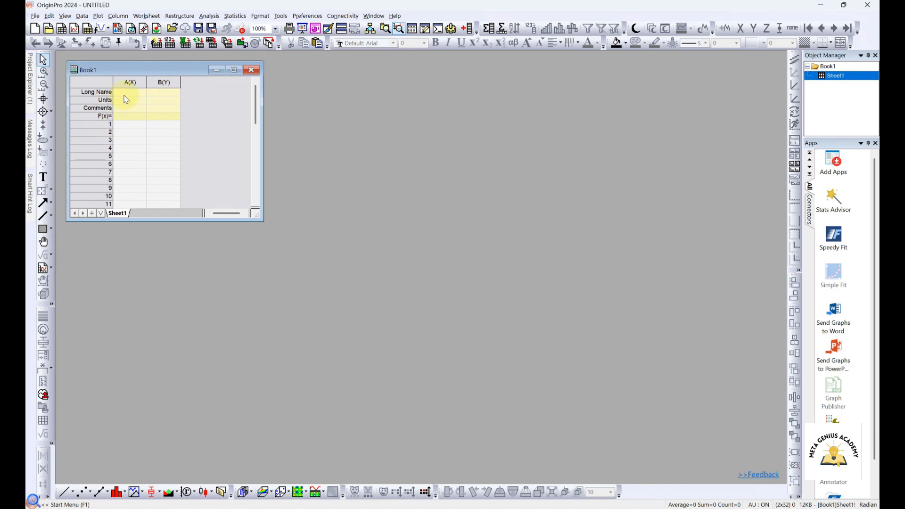
# Enlarge the Book1 worksheet window and insert an additional column at column B(Y).
pyautogui.click(133, 81)
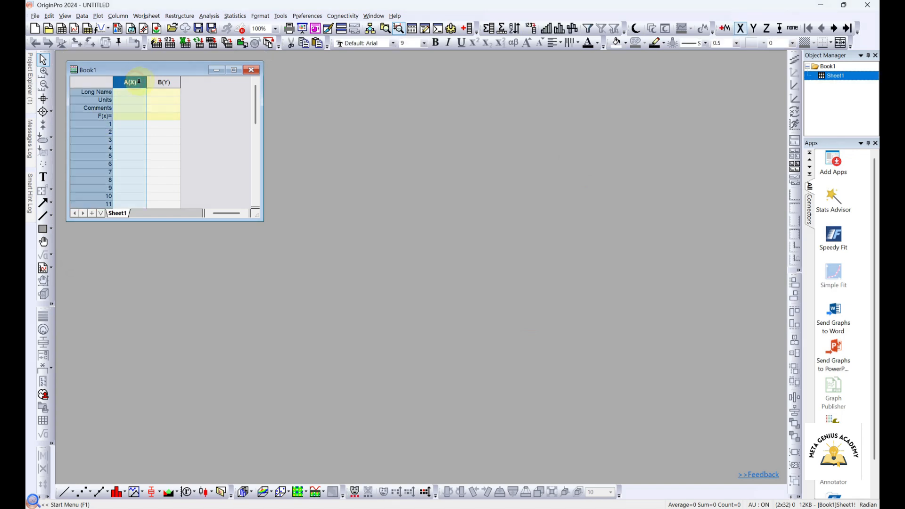
pyautogui.click(164, 82)
pyautogui.click(130, 82)
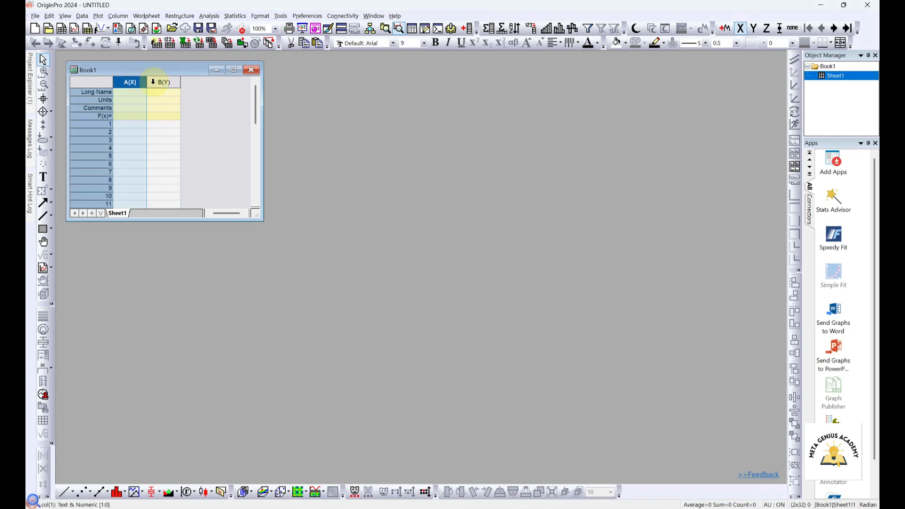
pyautogui.click(153, 82)
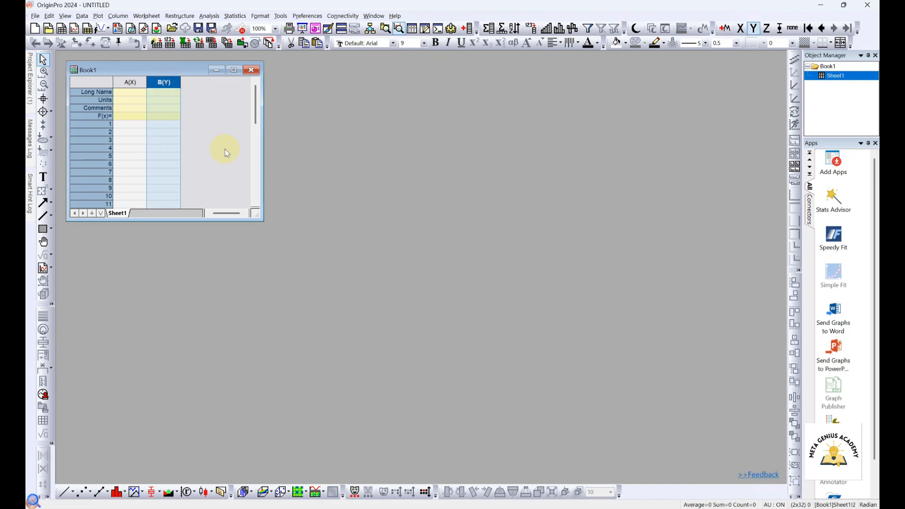
pyautogui.moveTo(260, 217); pyautogui.dragTo(405, 363)
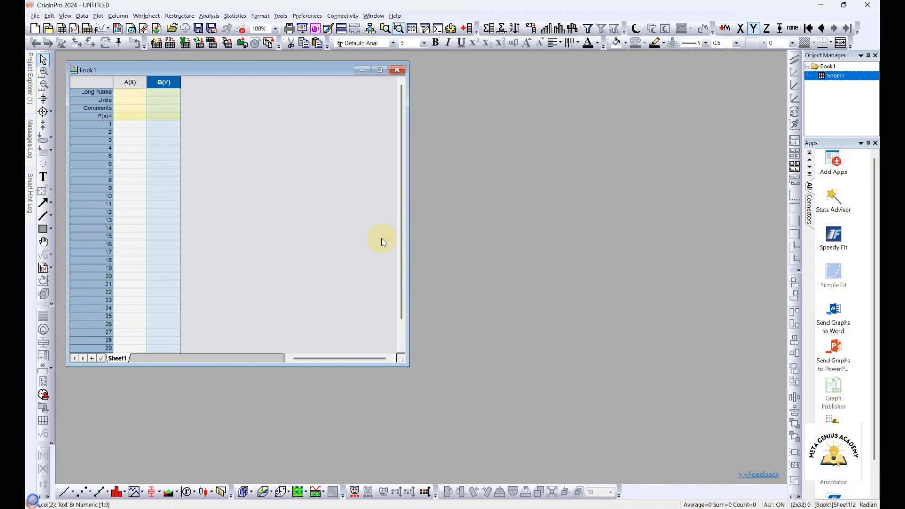
pyautogui.rightClick(169, 83)
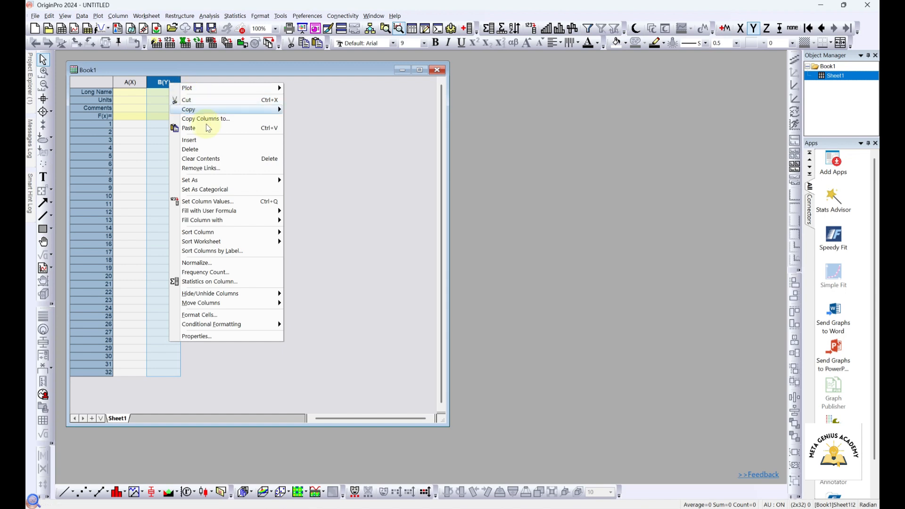
pyautogui.click(214, 141)
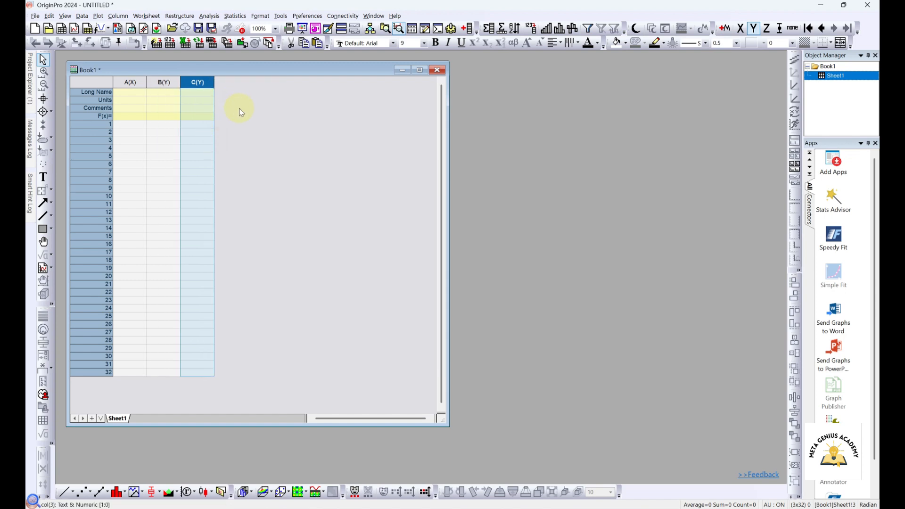
# Insert a row at row 32 of Sheet1 and clear the contents of the bottom cells from row 30 down.
pyautogui.click(73, 374)
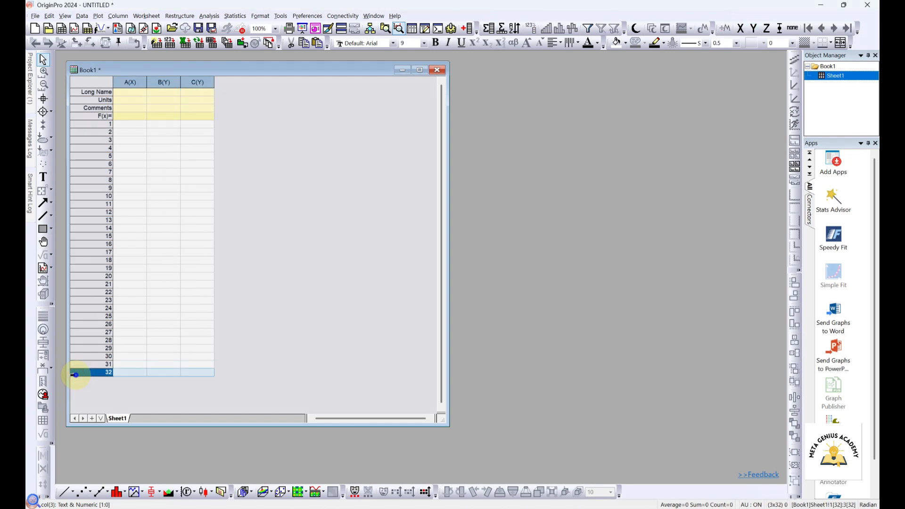
pyautogui.rightClick(74, 374)
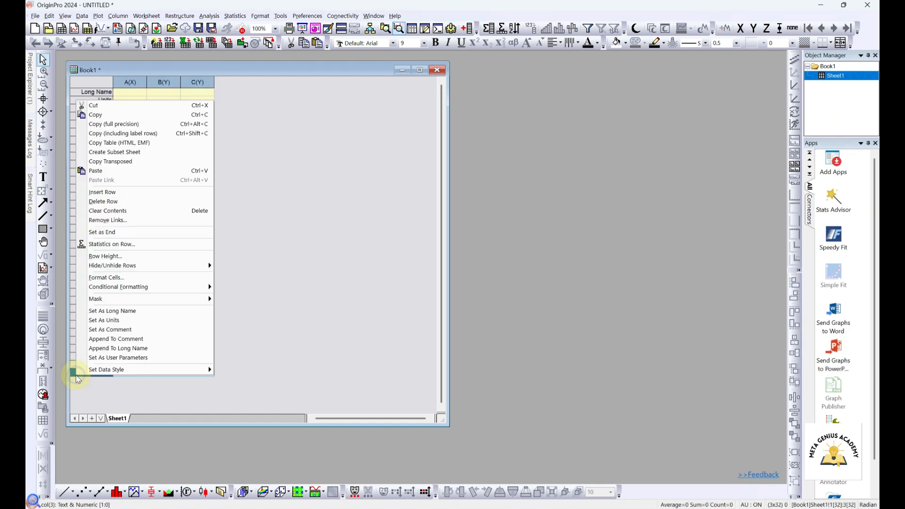
pyautogui.click(128, 192)
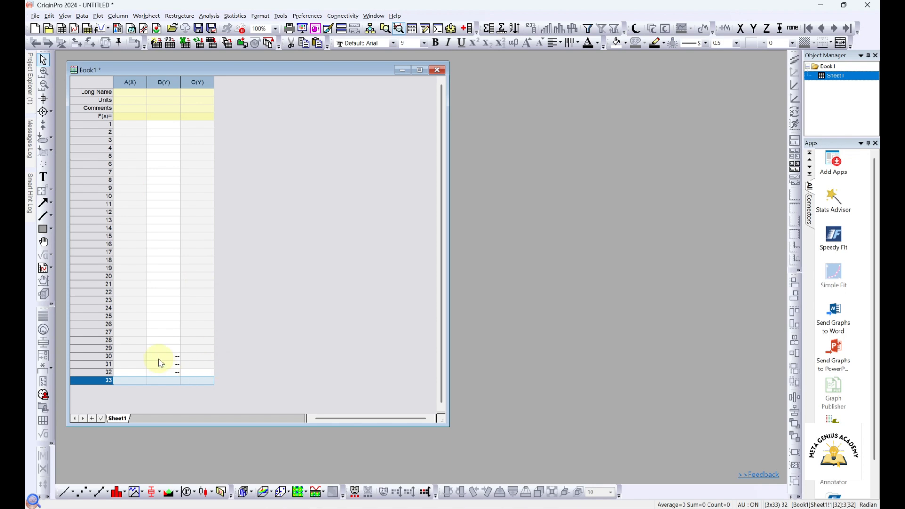
pyautogui.moveTo(128, 356); pyautogui.dragTo(196, 381)
pyautogui.press('Delete')
pyautogui.click(265, 316)
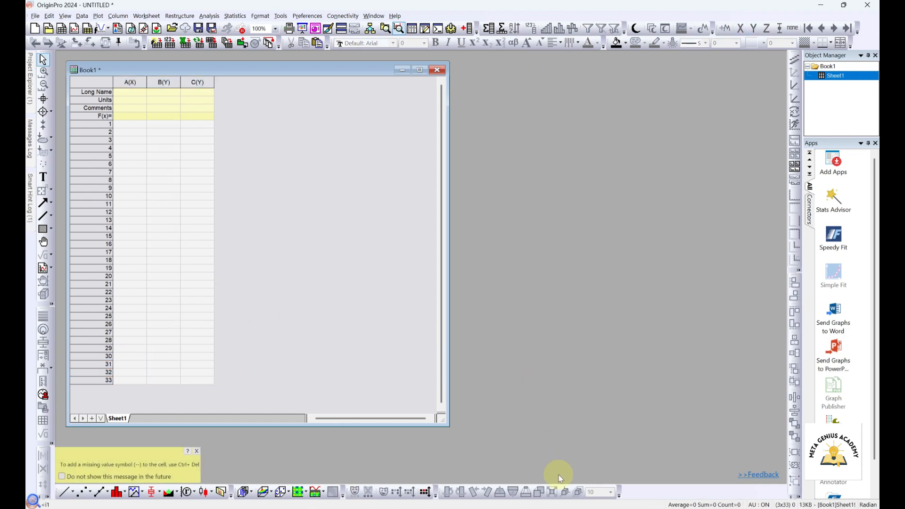
# In Excel, insert a scatter chart with smooth lines and markers for the Iteration and ABC columns and enlarge it beside the data.
pyautogui.click(567, 508)
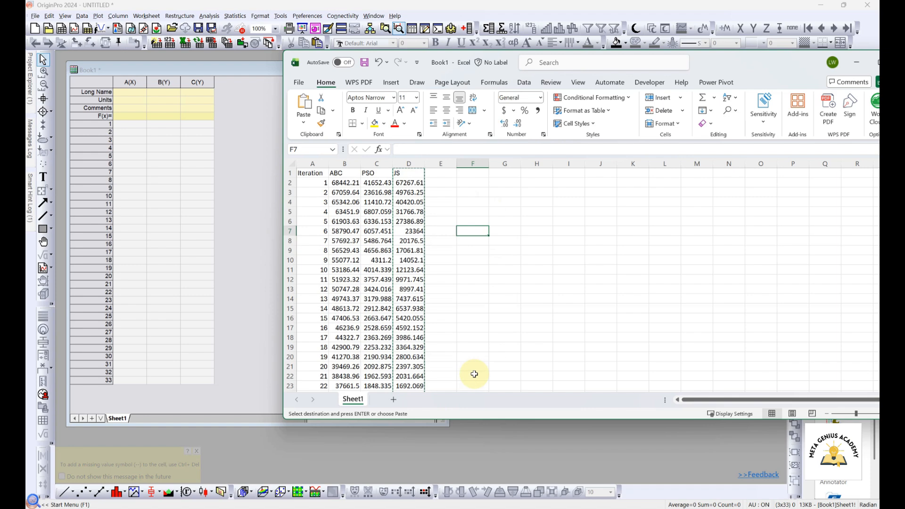
pyautogui.click(325, 164)
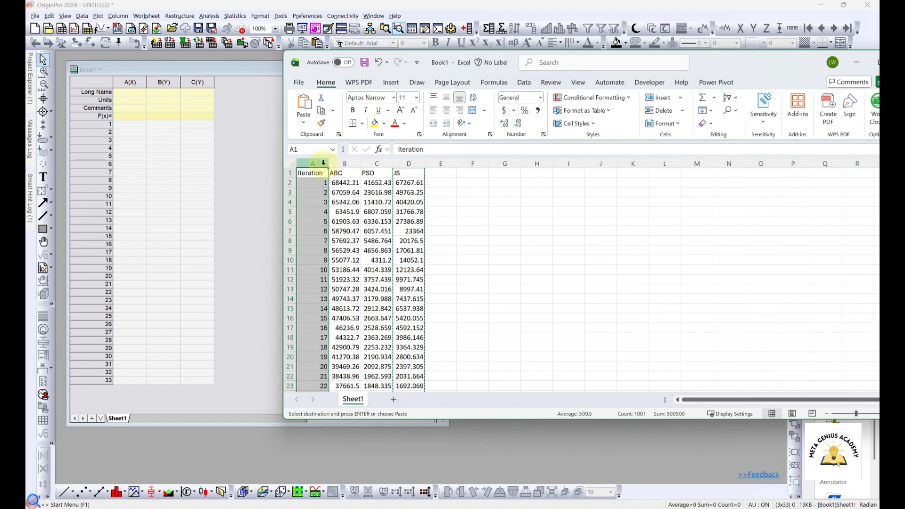
pyautogui.click(340, 163)
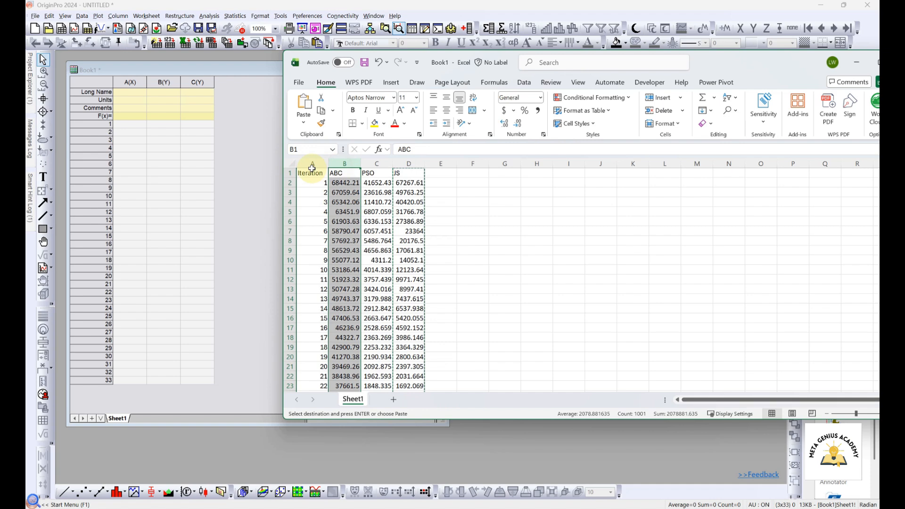
pyautogui.moveTo(312, 165); pyautogui.dragTo(332, 163)
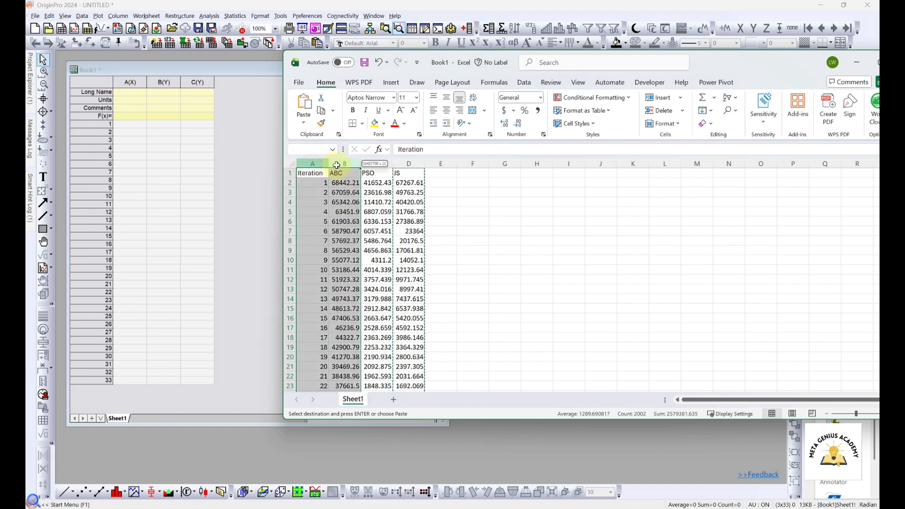
pyautogui.click(391, 82)
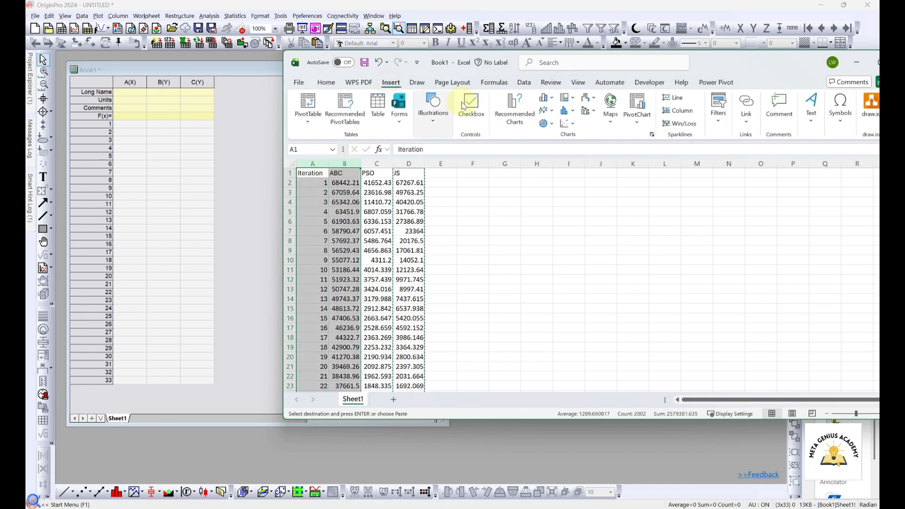
pyautogui.click(569, 124)
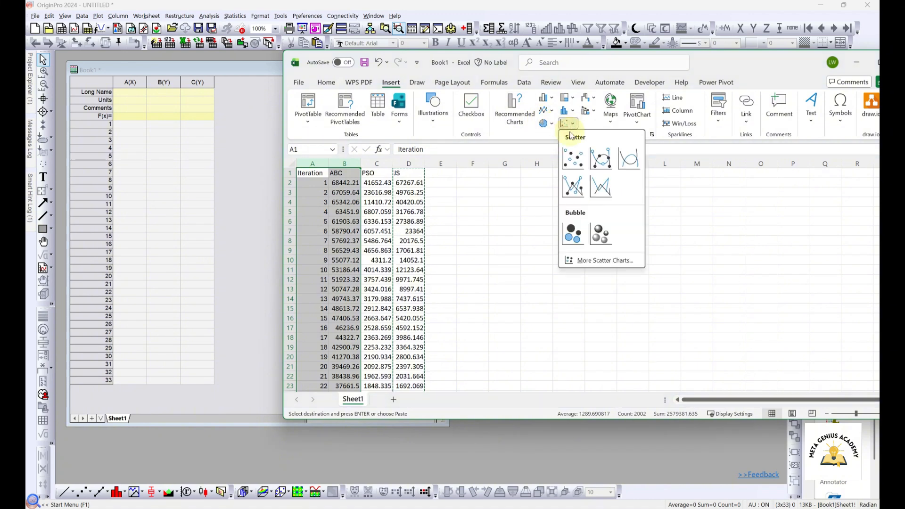
pyautogui.click(600, 158)
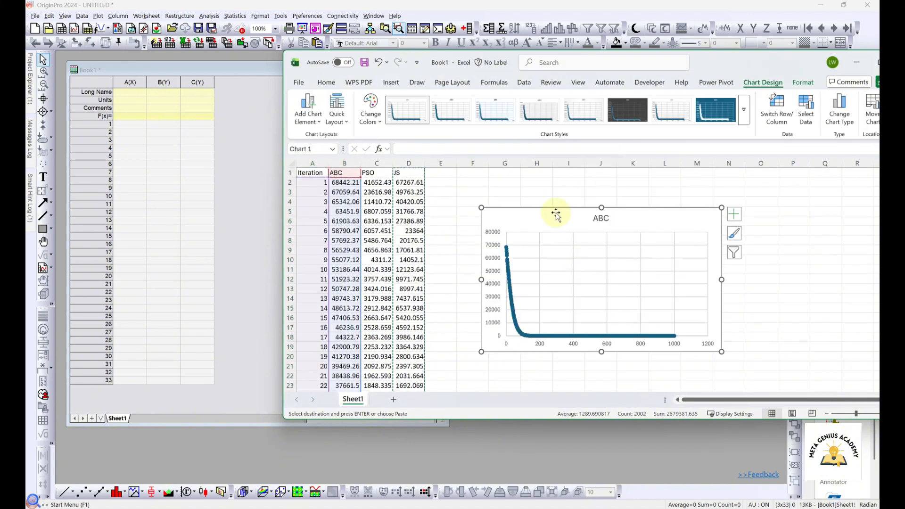
pyautogui.moveTo(556, 213); pyautogui.dragTo(537, 179)
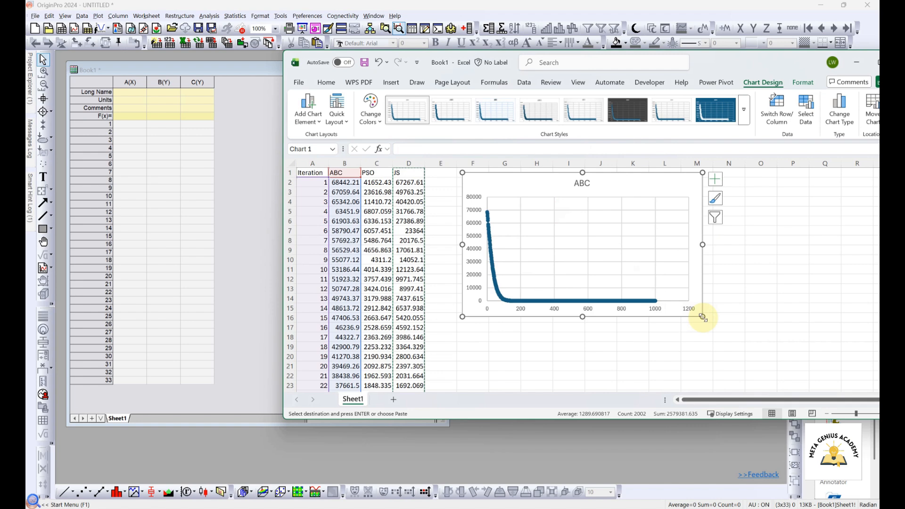
pyautogui.moveTo(702, 317); pyautogui.dragTo(733, 342)
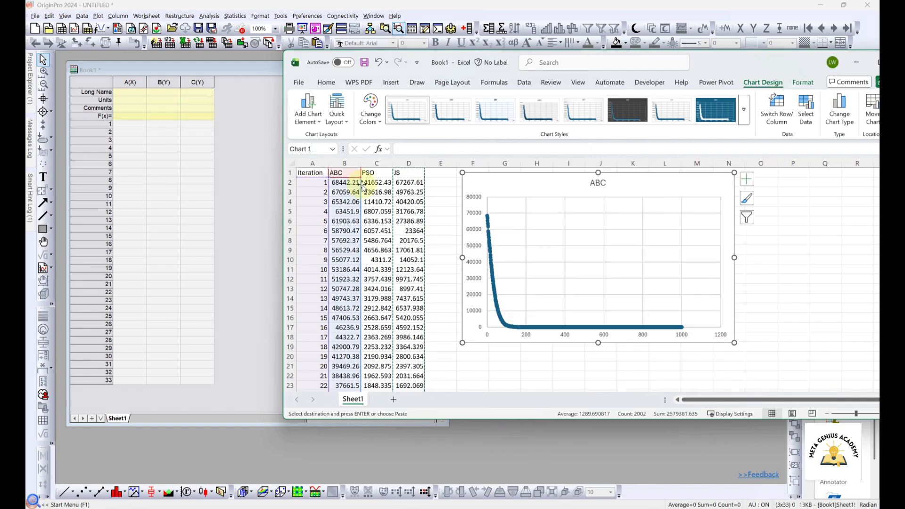
# Copy the Iteration and ABC columns from Excel and paste them into OriginPro's Sheet1 starting at row 1 of column A(X).
pyautogui.moveTo(317, 163); pyautogui.dragTo(344, 161)
pyautogui.rightClick(344, 163)
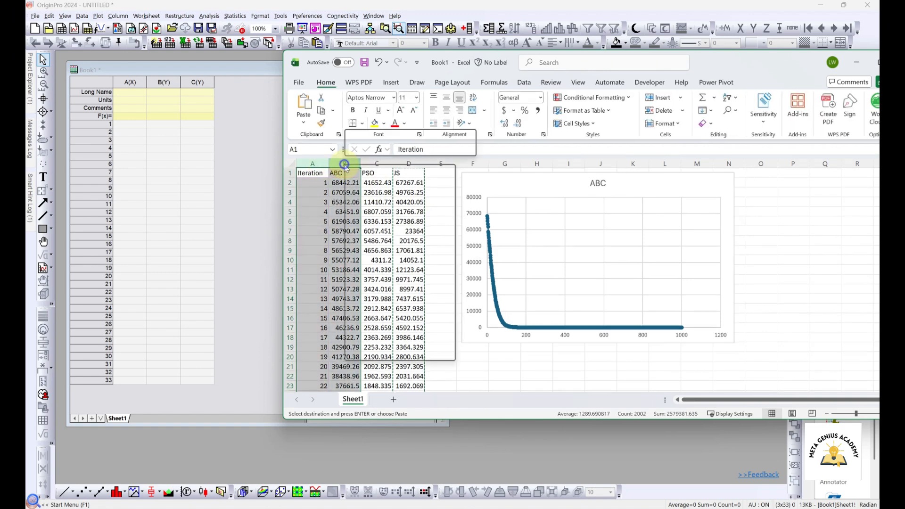
pyautogui.click(376, 204)
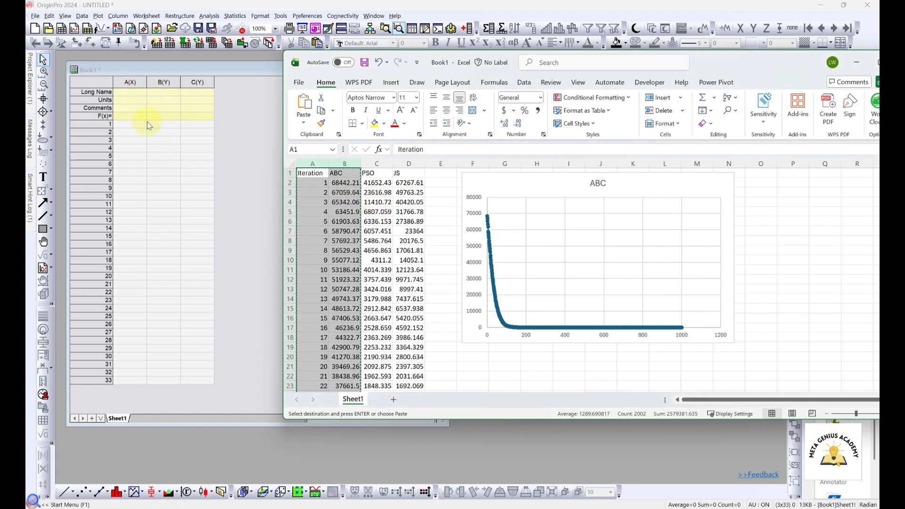
pyautogui.click(134, 127)
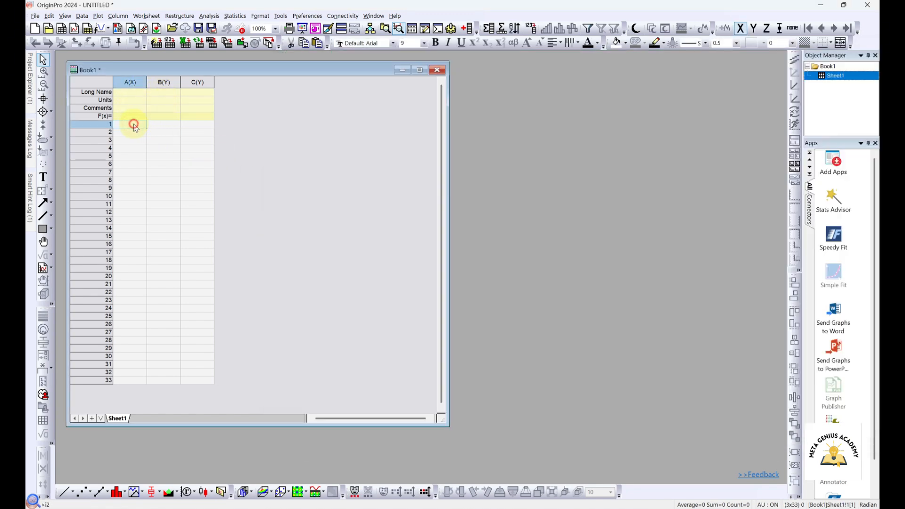
pyautogui.hotkey('ctrl', 'v')
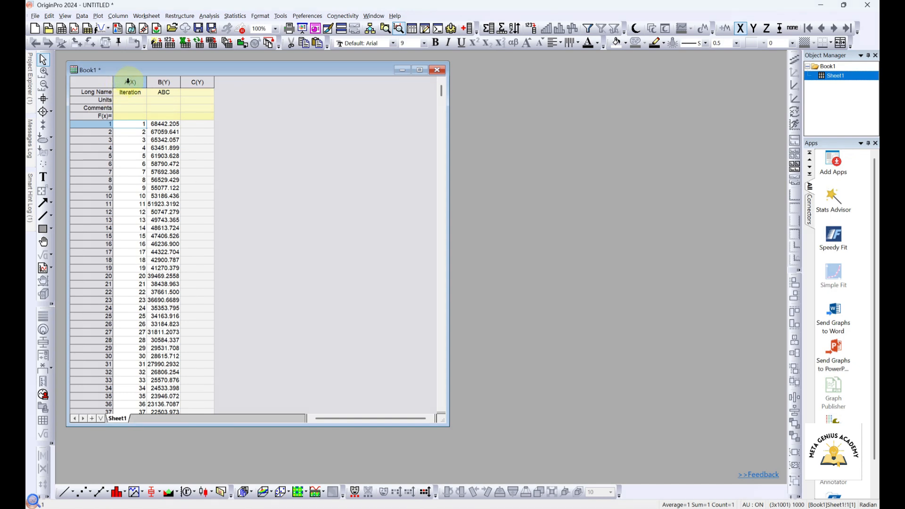
# Plot the Iteration and ABC columns as a line and symbol graph and enlarge its window beside the worksheet.
pyautogui.moveTo(128, 81); pyautogui.dragTo(163, 83)
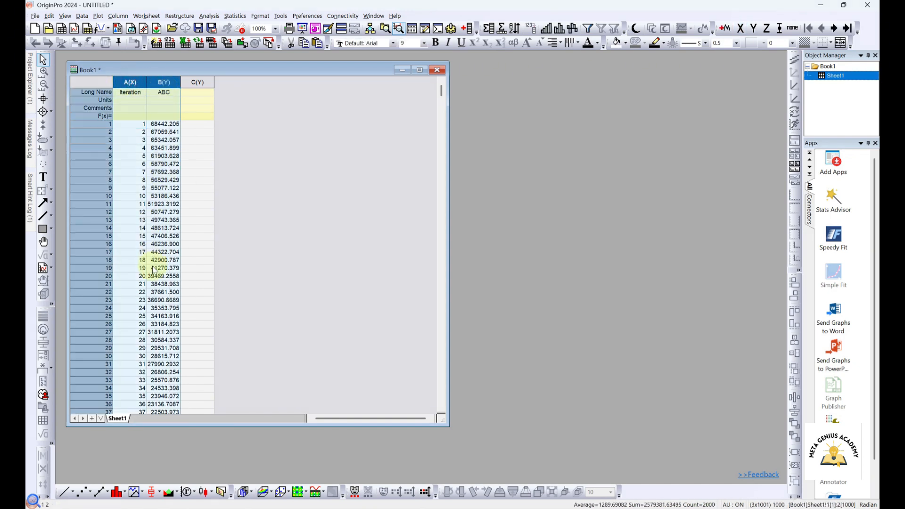
pyautogui.click(100, 493)
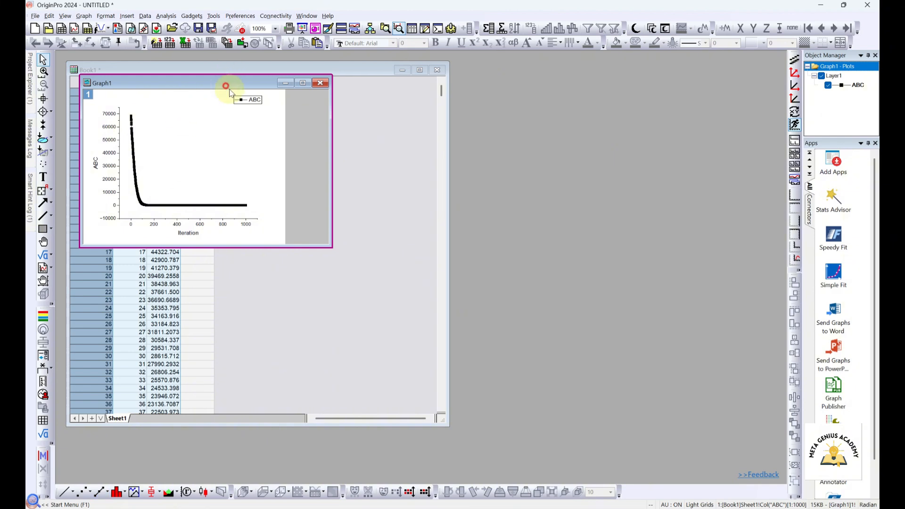
pyautogui.moveTo(226, 86); pyautogui.dragTo(500, 144)
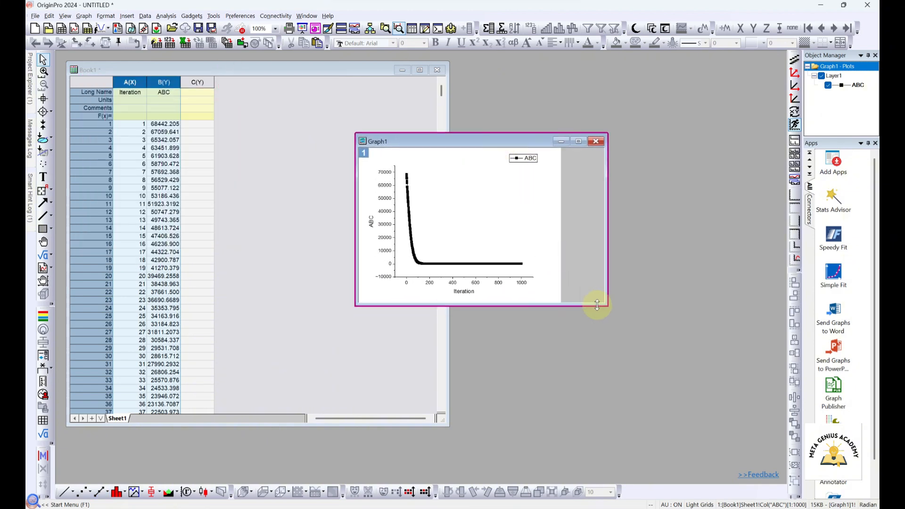
pyautogui.moveTo(607, 306); pyautogui.dragTo(697, 374)
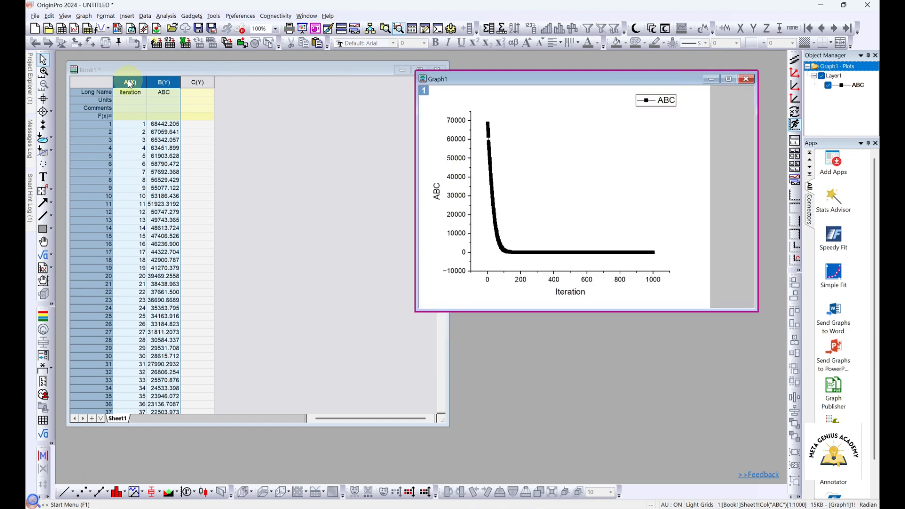
# Plot the Iteration and ABC columns as a line graph and move its window away from the worksheet data.
pyautogui.click(129, 83)
pyautogui.moveTo(130, 84); pyautogui.dragTo(167, 83)
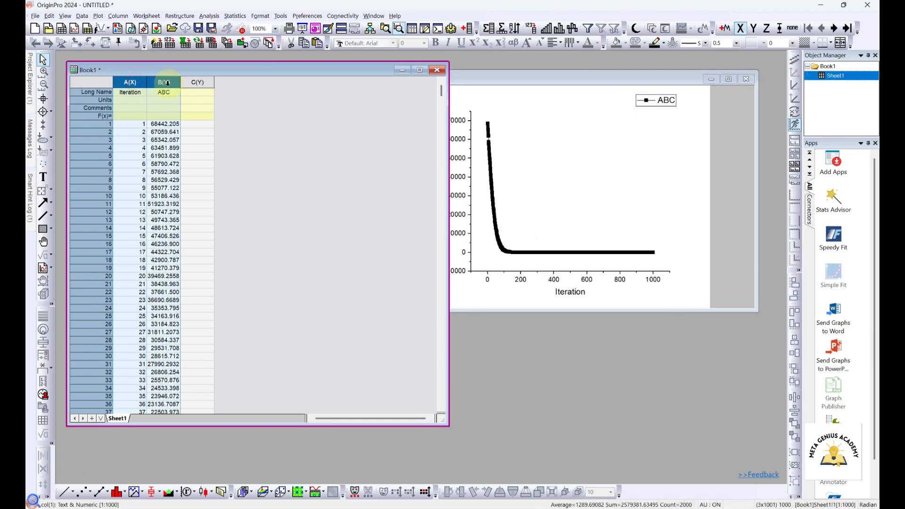
pyautogui.click(68, 493)
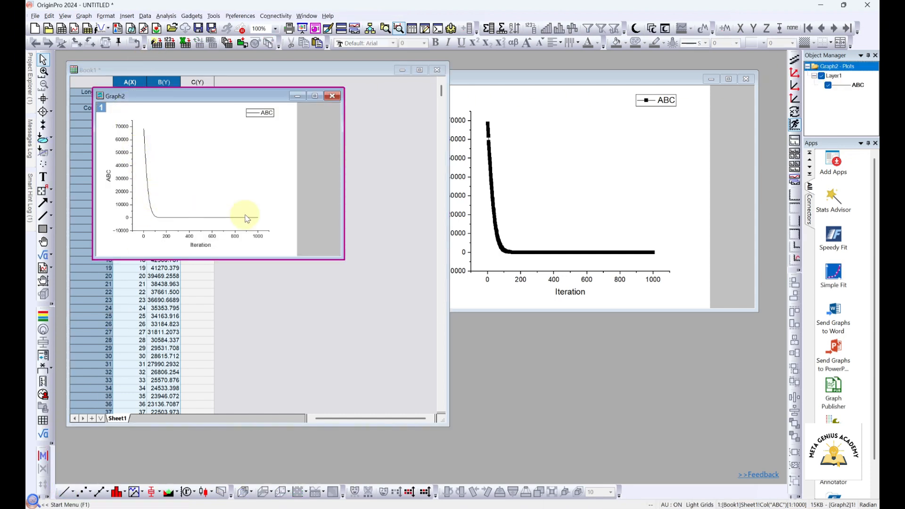
pyautogui.moveTo(237, 96); pyautogui.dragTo(499, 148)
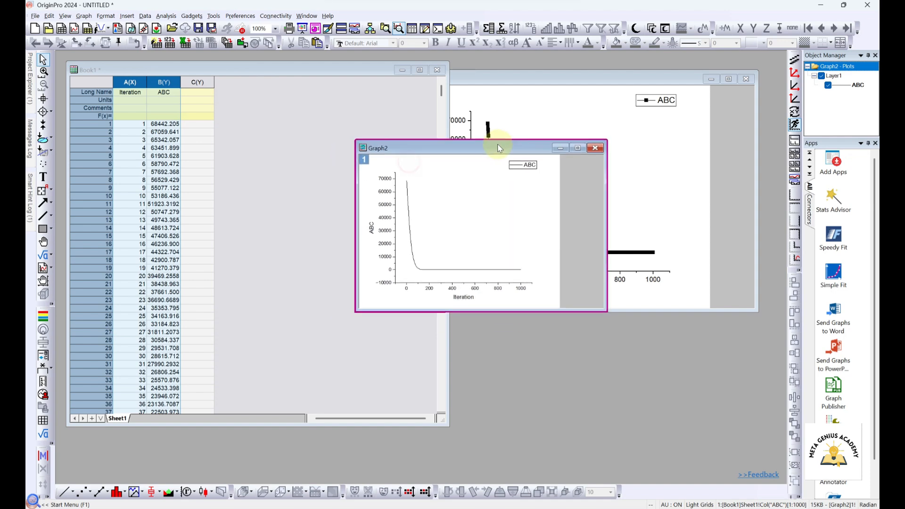
# Plot the same Iteration and ABC columns as a scatter graph, enlarge it for viewing, and delete it.
pyautogui.click(131, 71)
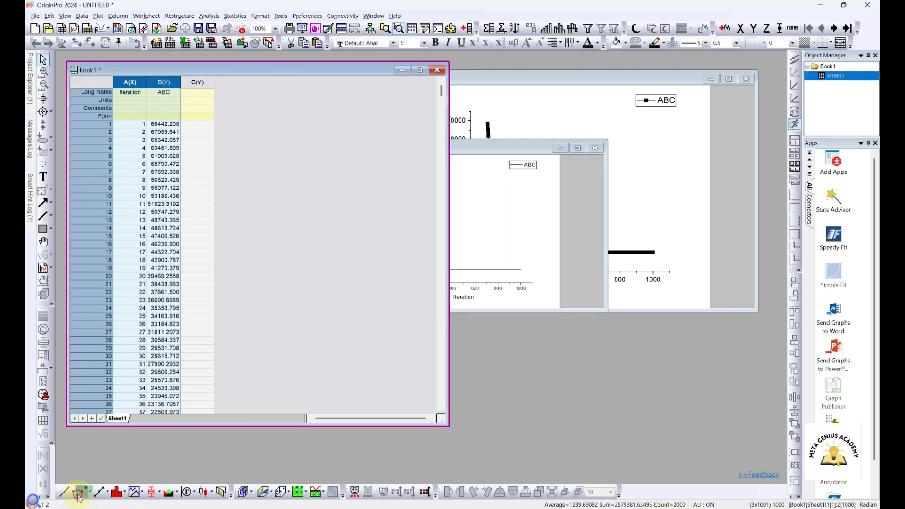
pyautogui.click(78, 495)
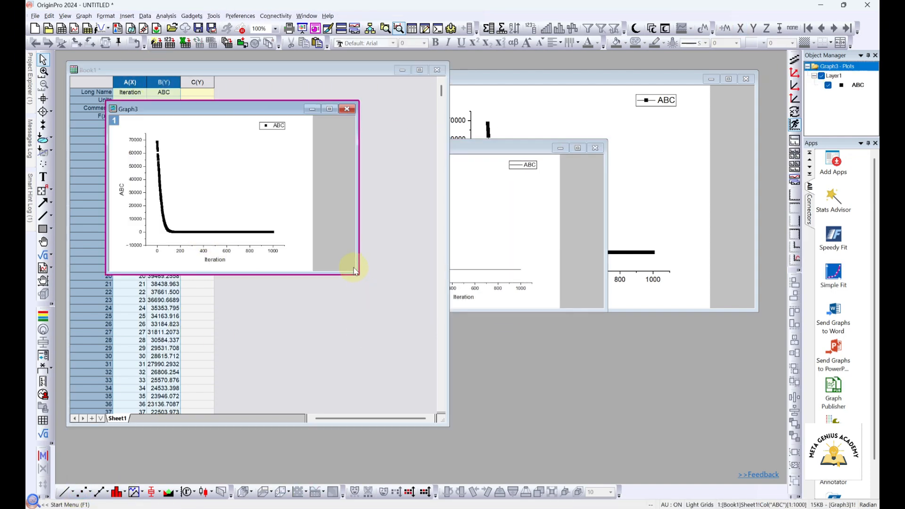
pyautogui.moveTo(357, 273); pyautogui.dragTo(633, 414)
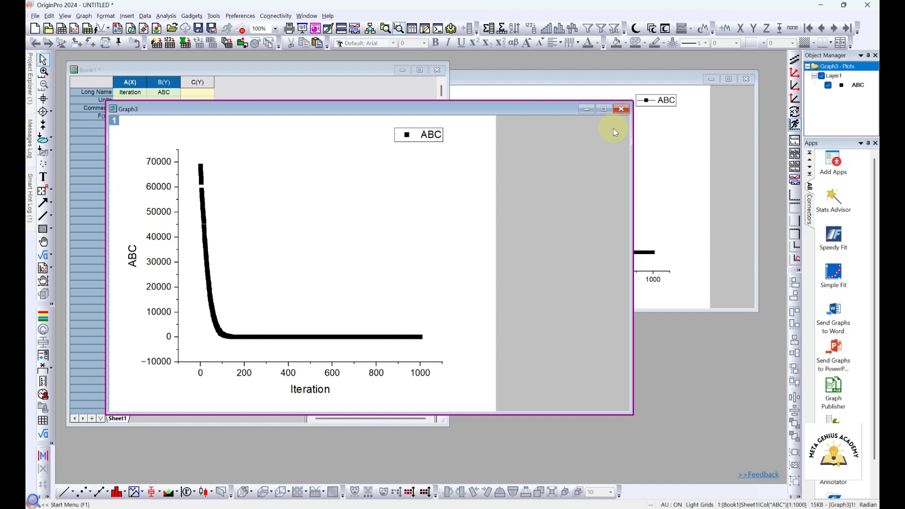
pyautogui.click(620, 109)
pyautogui.click(394, 283)
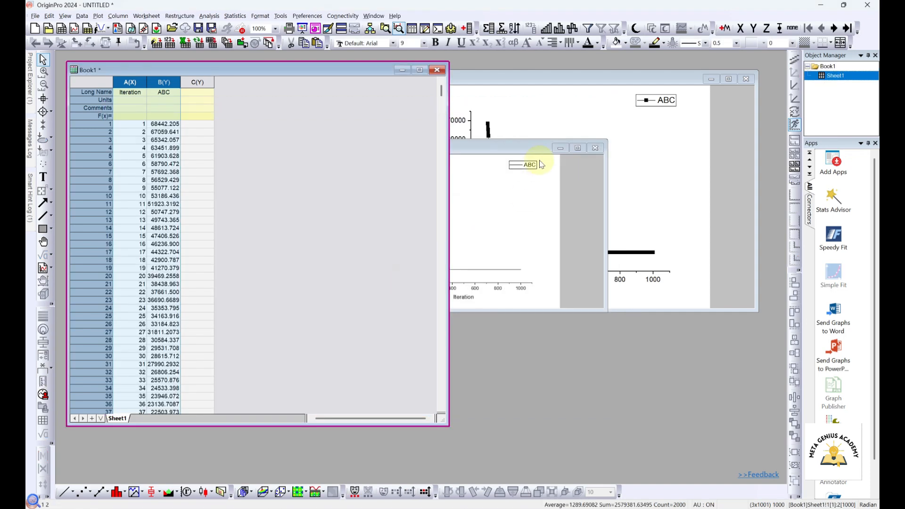
# Delete the plain line graph of ABC.
pyautogui.click(599, 149)
pyautogui.click(602, 150)
pyautogui.click(450, 286)
# Copy the PSO column from the Excel sheet into the empty third column of the OriginPro worksheet.
pyautogui.hotkey('alt', 'Tab')
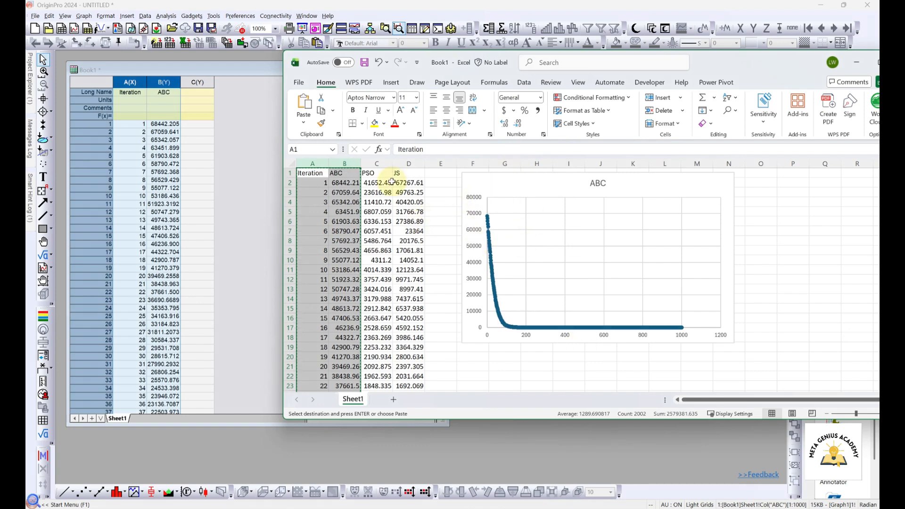
pyautogui.click(377, 163)
pyautogui.rightClick(380, 164)
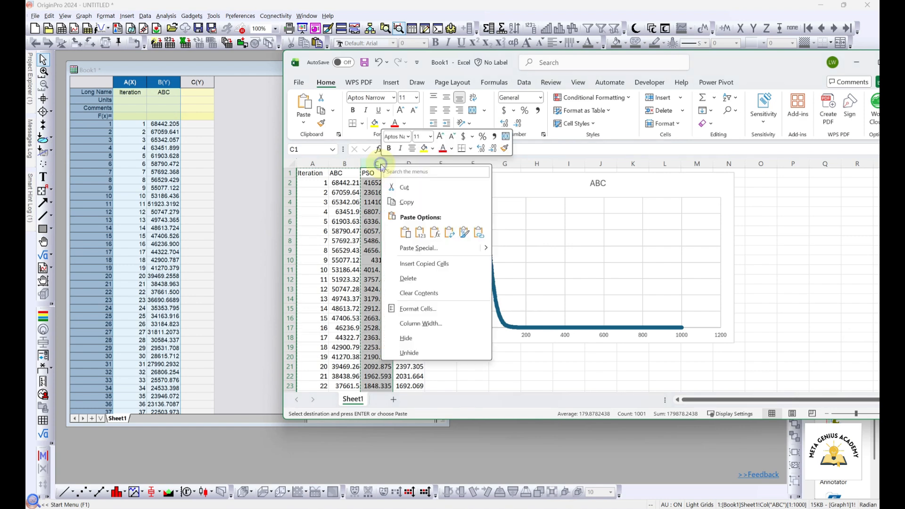
pyautogui.click(416, 200)
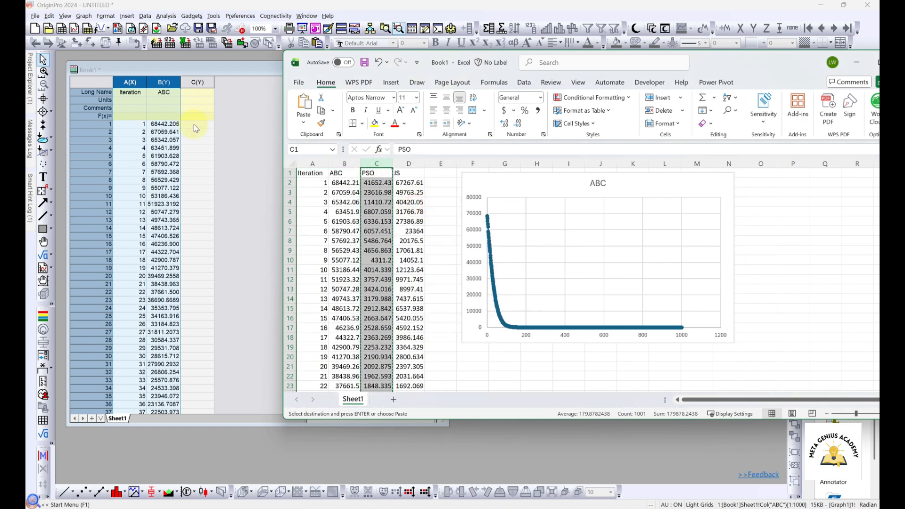
pyautogui.click(204, 126)
pyautogui.hotkey('ctrl', 'v')
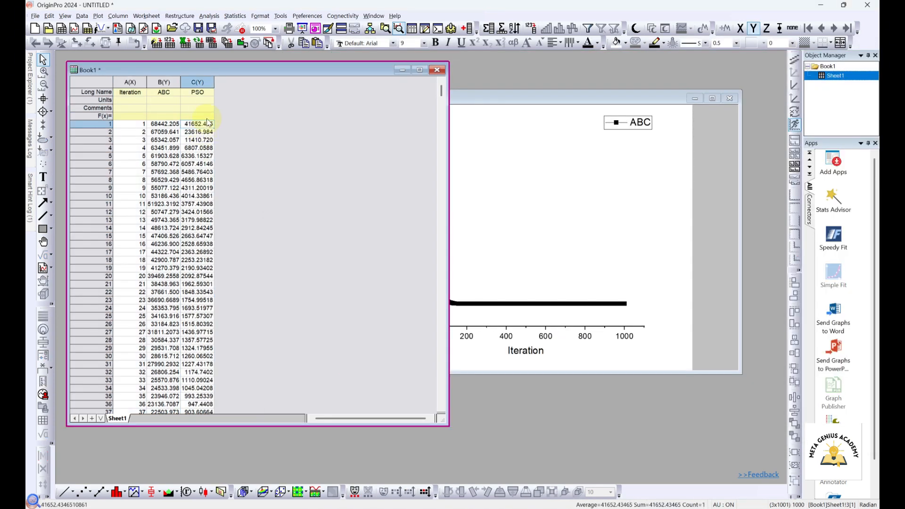
# Insert an empty column before the PSO column in the worksheet.
pyautogui.click(198, 80)
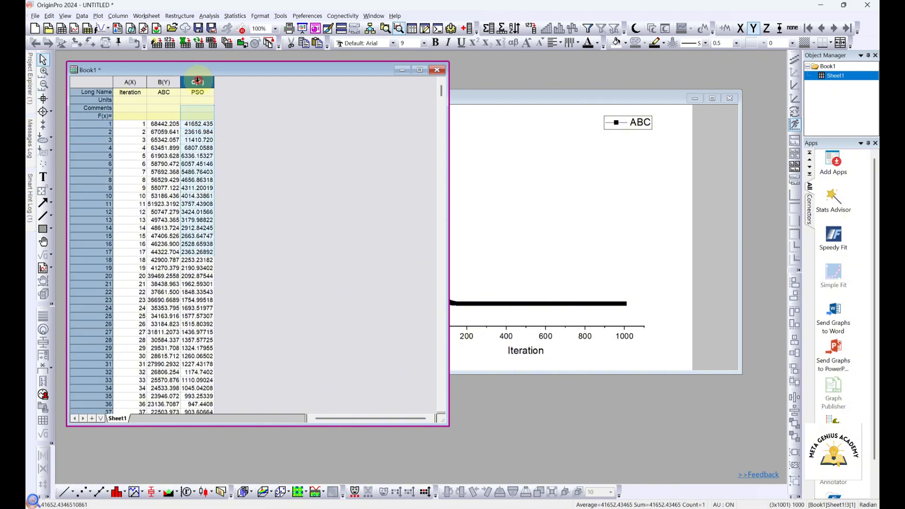
pyautogui.rightClick(198, 80)
pyautogui.click(255, 136)
pyautogui.click(202, 81)
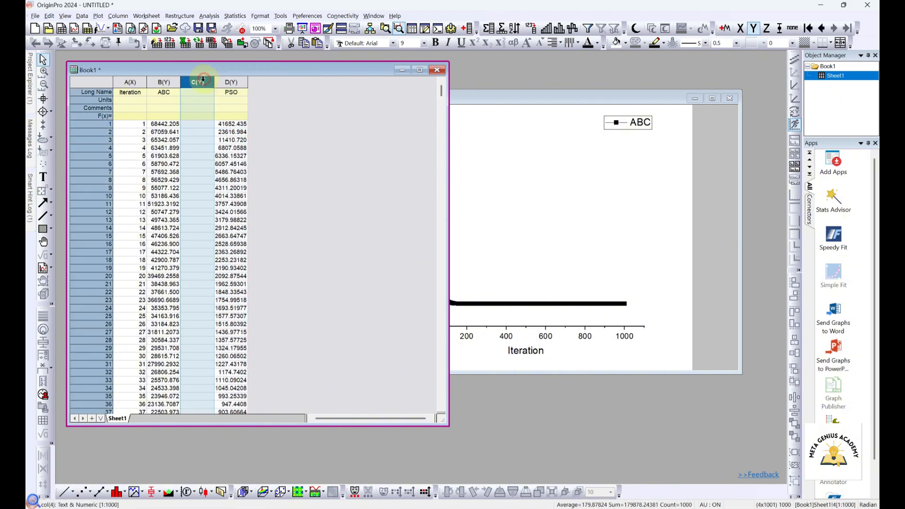
# Copy the JS column from the Excel sheet into the empty column between ABC and PSO in OriginPro.
pyautogui.click(555, 495)
pyautogui.click(409, 163)
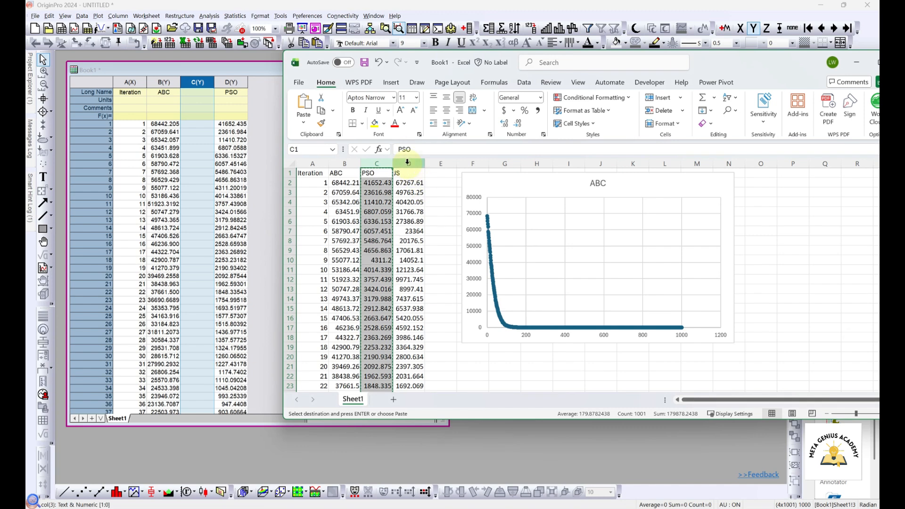
pyautogui.rightClick(409, 165)
pyautogui.click(434, 202)
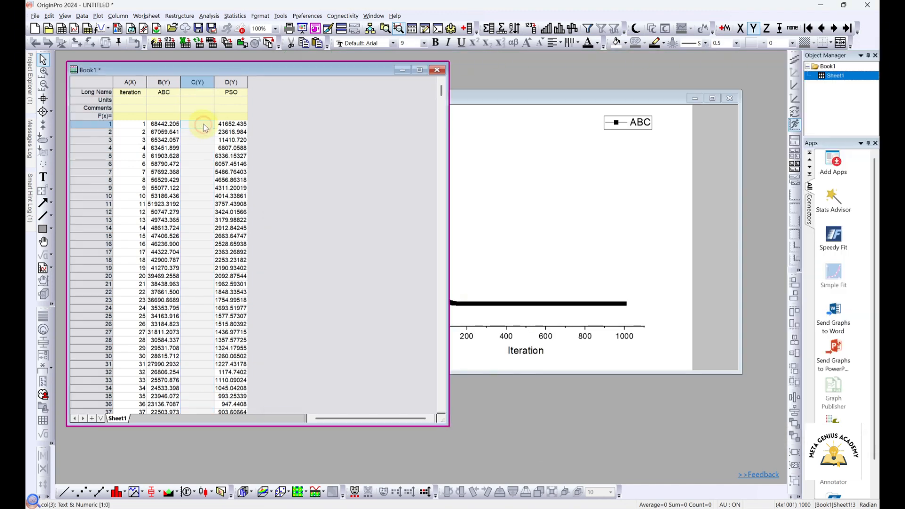
pyautogui.click(203, 123)
pyautogui.hotkey('ctrl', 'v')
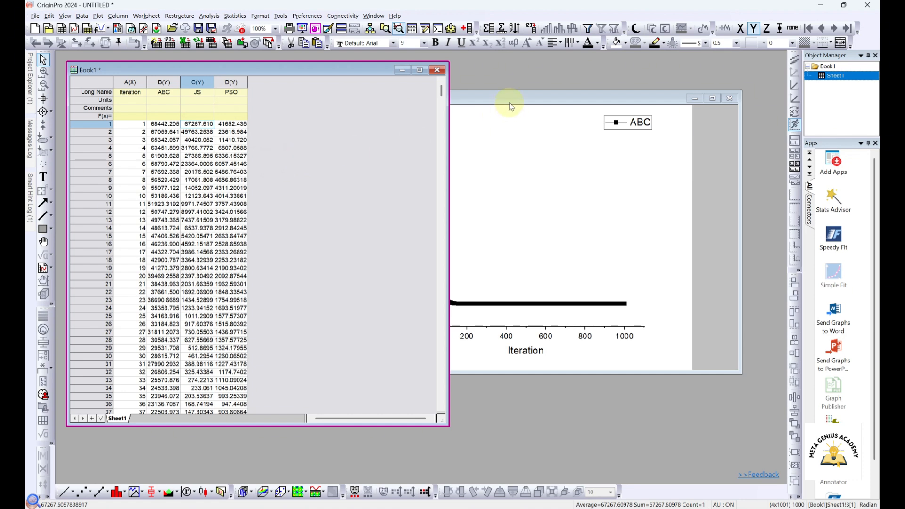
# Plot the Iteration, ABC, JS and PSO columns as one line and symbol graph and enlarge its window beside the data.
pyautogui.moveTo(130, 82); pyautogui.dragTo(222, 84)
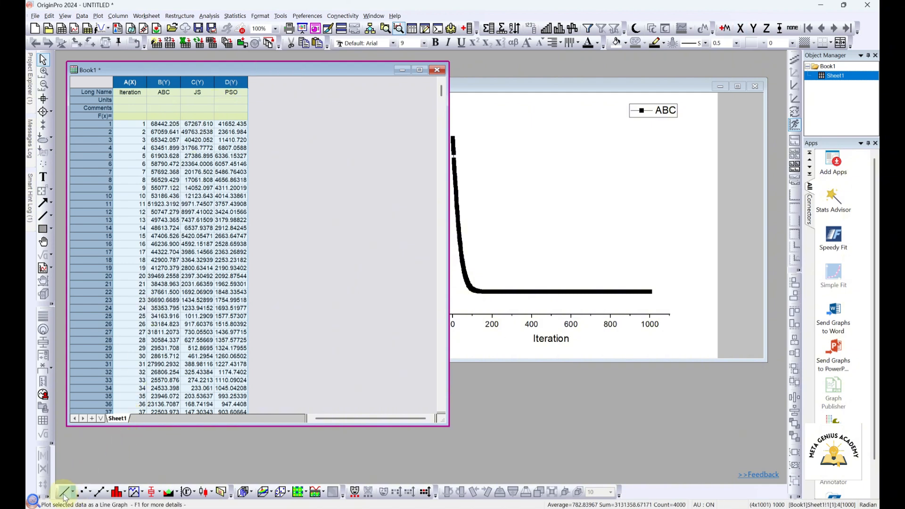
pyautogui.click(99, 493)
pyautogui.moveTo(278, 125); pyautogui.dragTo(503, 108)
pyautogui.moveTo(594, 268); pyautogui.dragTo(779, 433)
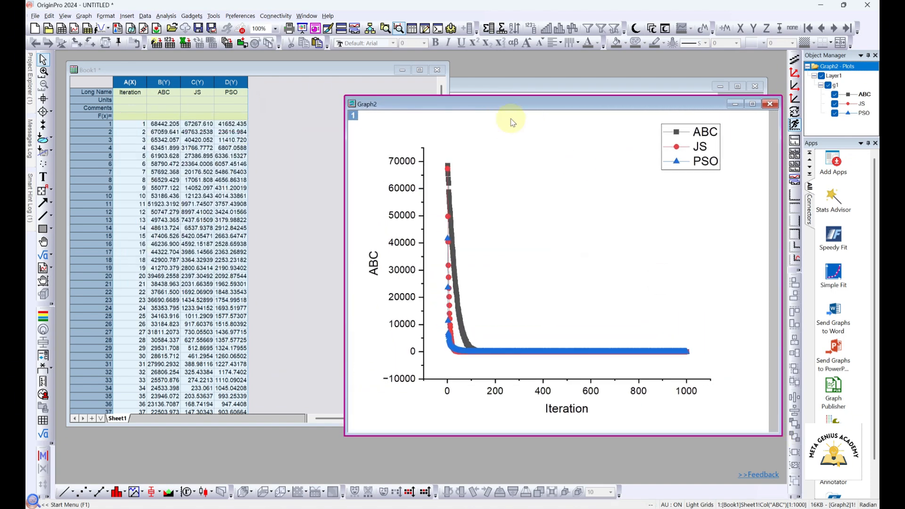
pyautogui.moveTo(516, 108); pyautogui.dragTo(486, 76)
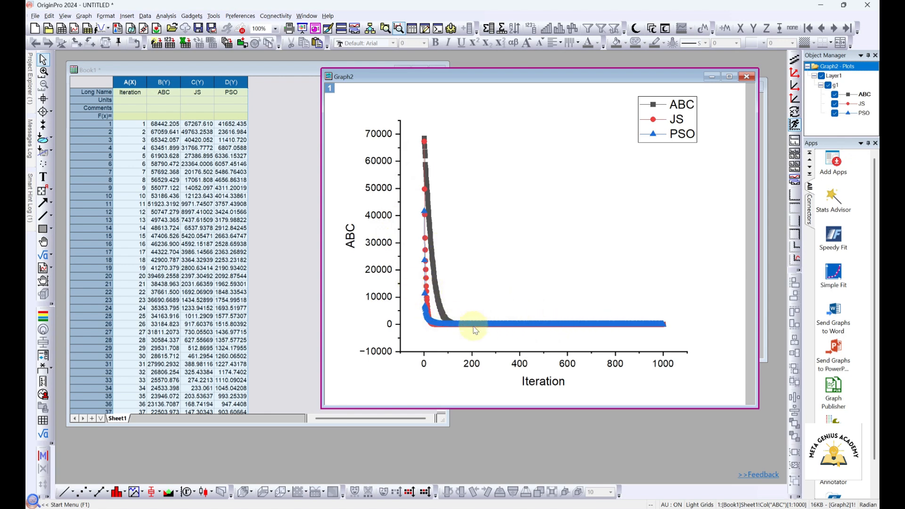
# Set the display format of the graph's left Y axis tick labels to Scientific:10^3 and apply it.
pyautogui.moveTo(480, 329)
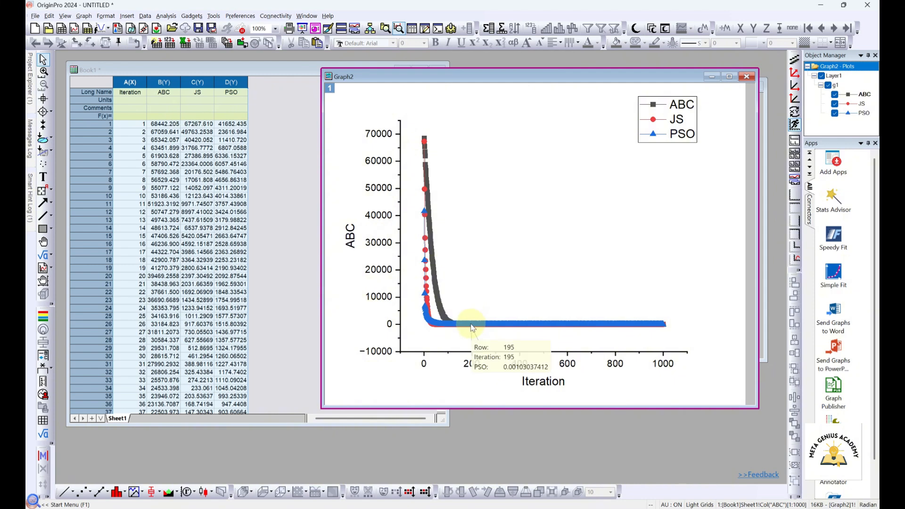
pyautogui.click(472, 328)
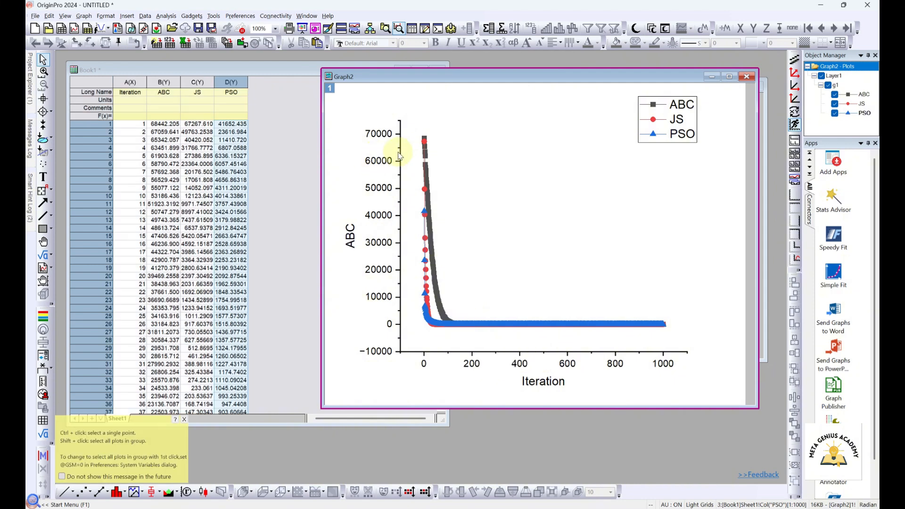
pyautogui.click(386, 187)
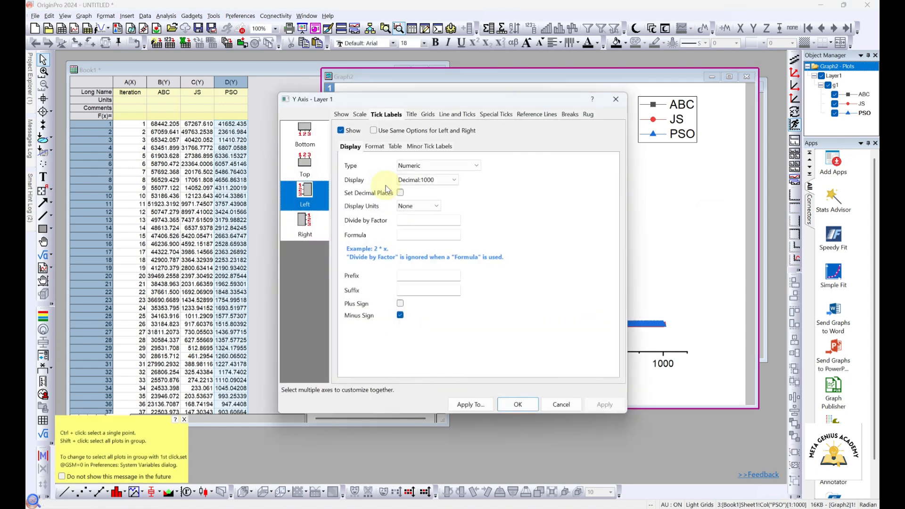
pyautogui.moveTo(493, 100); pyautogui.dragTo(672, 100)
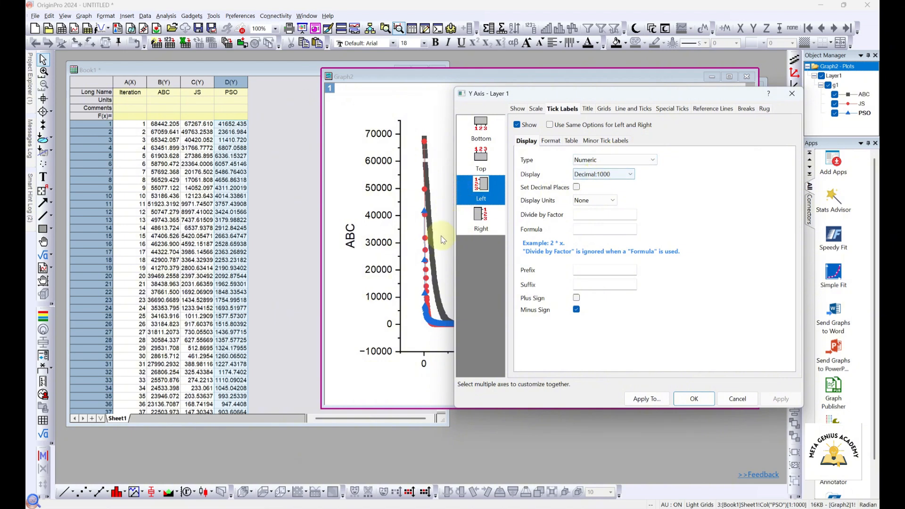
pyautogui.click(604, 176)
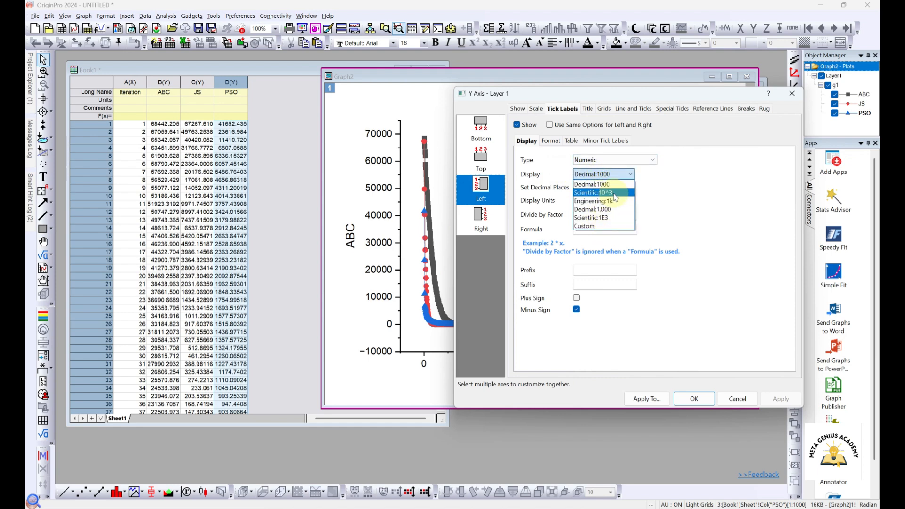
pyautogui.click(615, 193)
pyautogui.click(777, 399)
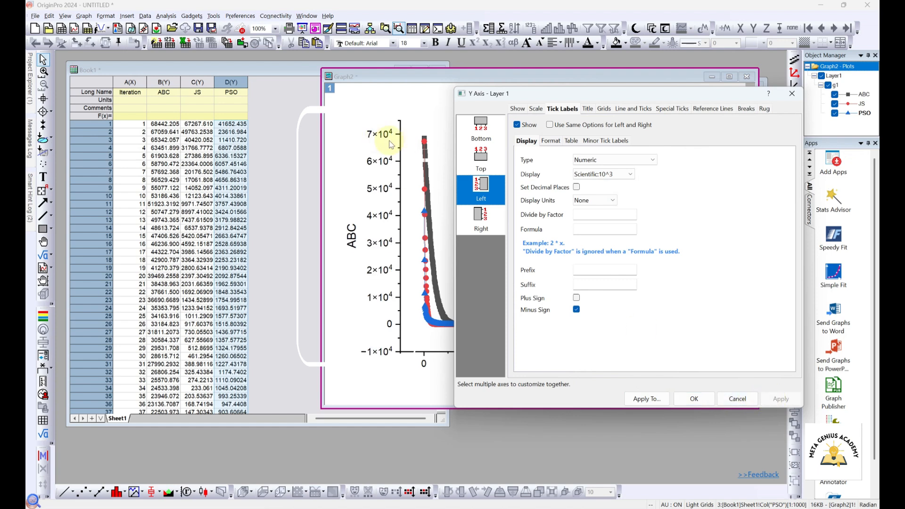
# Apply 10^3 display units to the left Y axis tick labels, keeping them shown as Begin from Axis End.
pyautogui.click(603, 200)
pyautogui.click(590, 227)
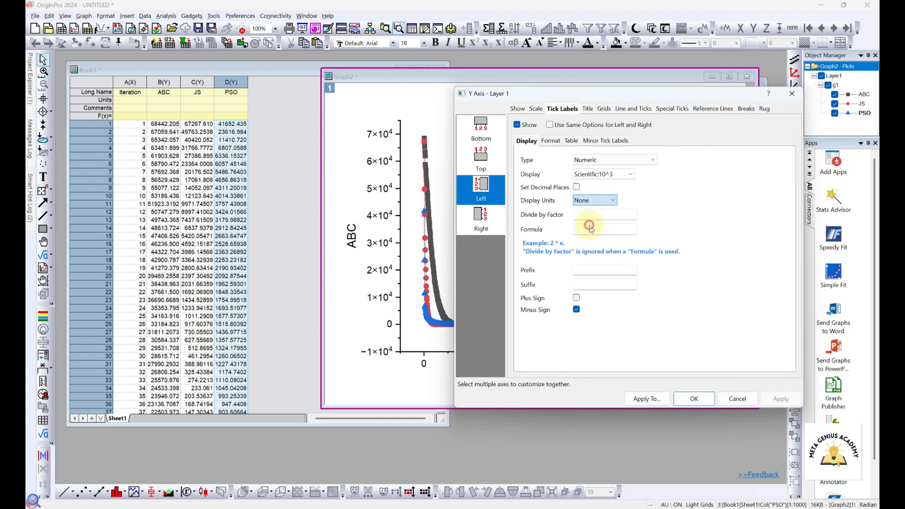
pyautogui.click(769, 406)
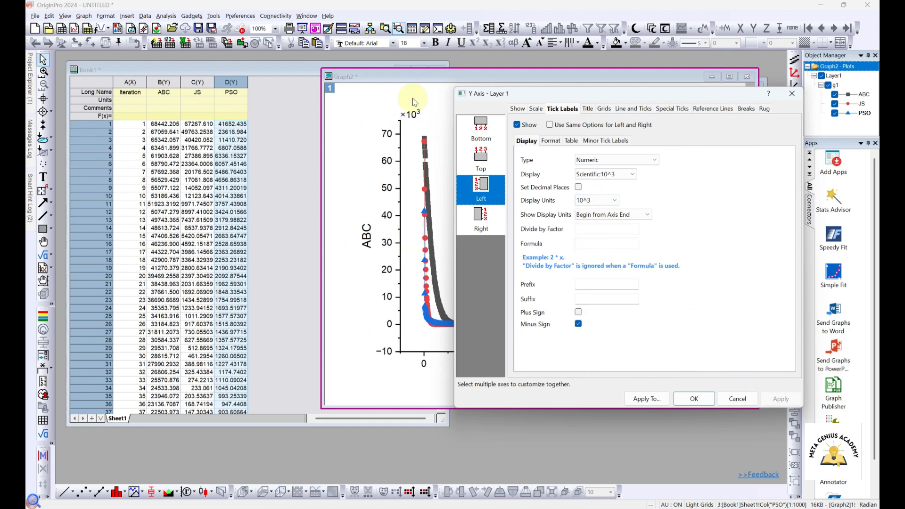
pyautogui.click(605, 220)
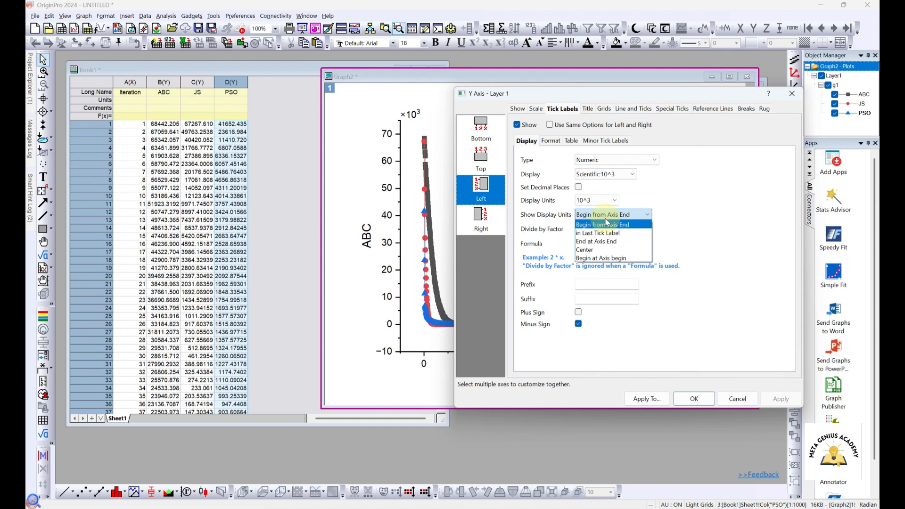
pyautogui.click(606, 224)
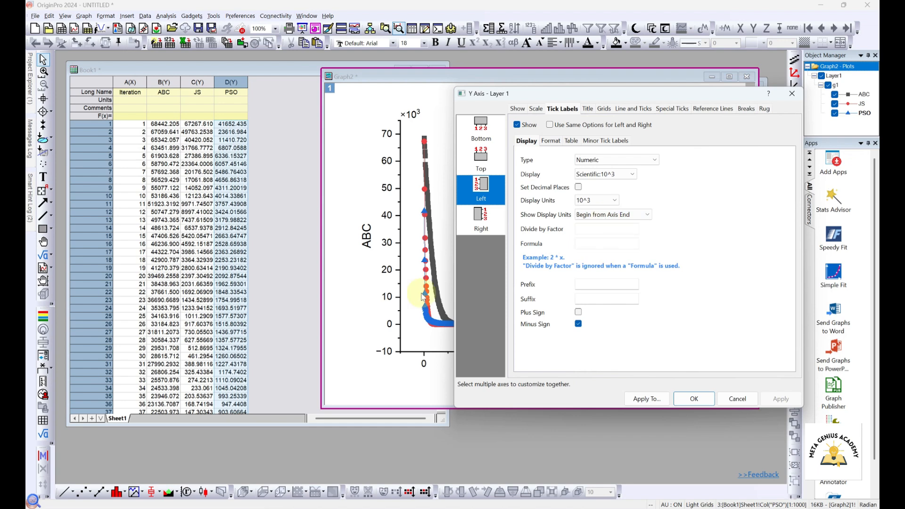
# Change the Y axis scale type to Log10, apply it, and uncover the graph to inspect the curves.
pyautogui.click(536, 111)
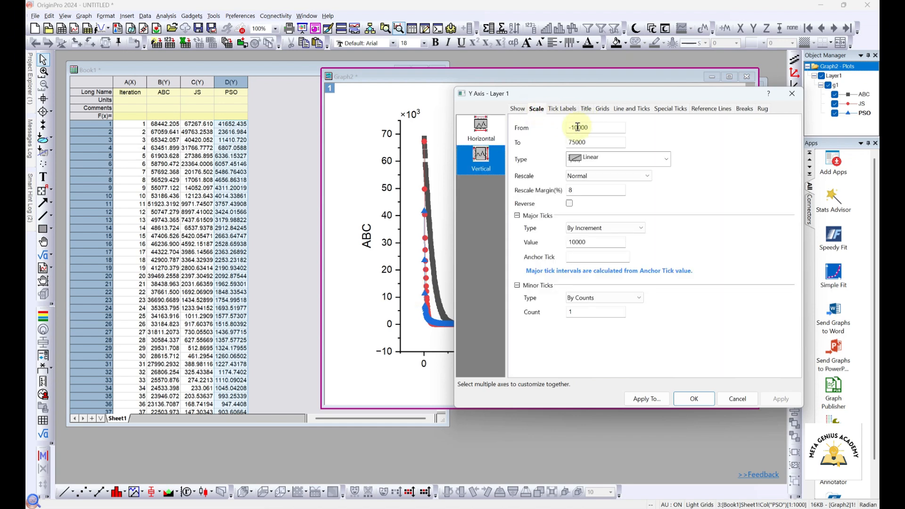
pyautogui.moveTo(649, 95); pyautogui.dragTo(722, 101)
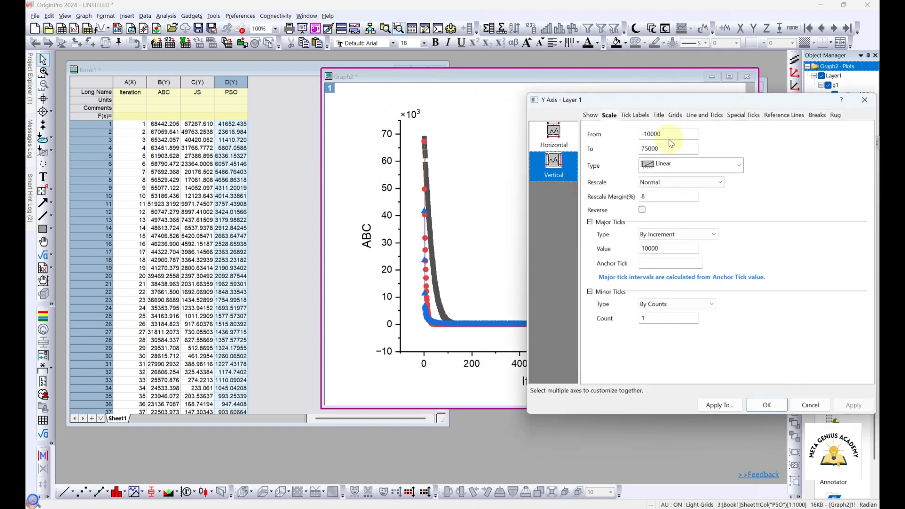
pyautogui.click(673, 169)
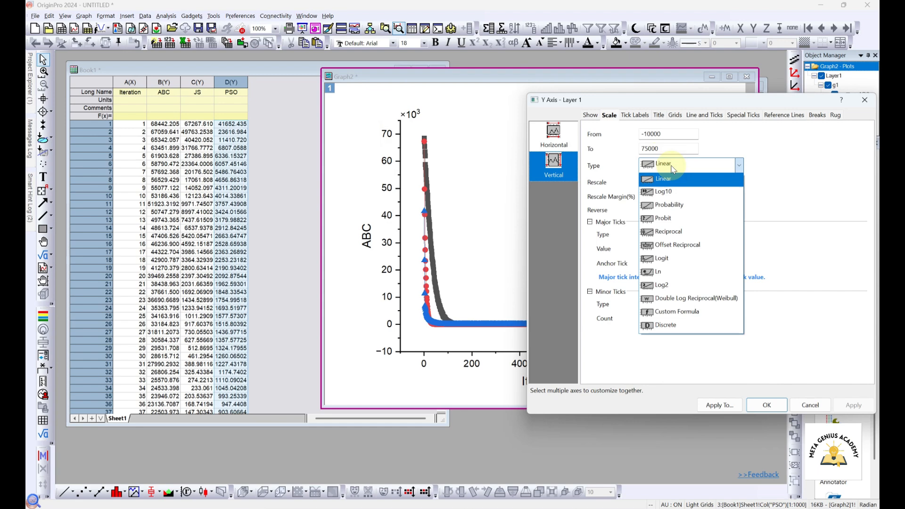
pyautogui.click(677, 196)
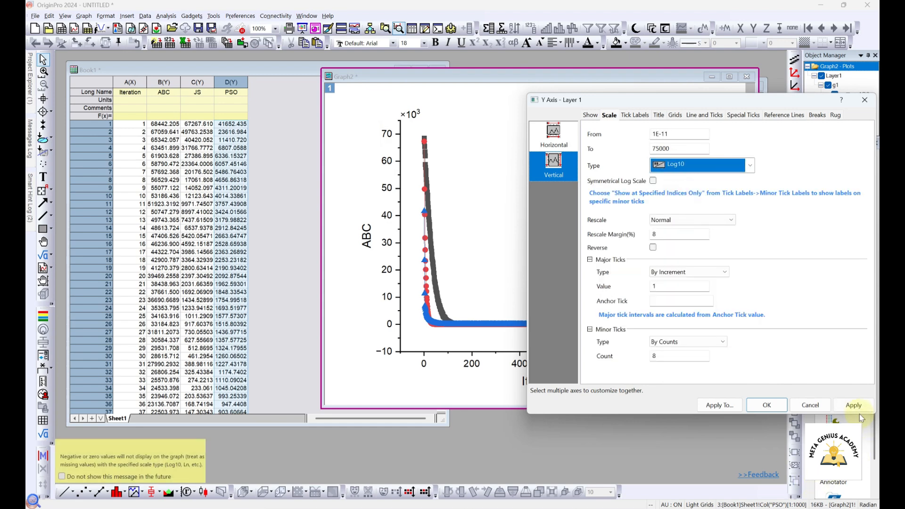
pyautogui.click(858, 413)
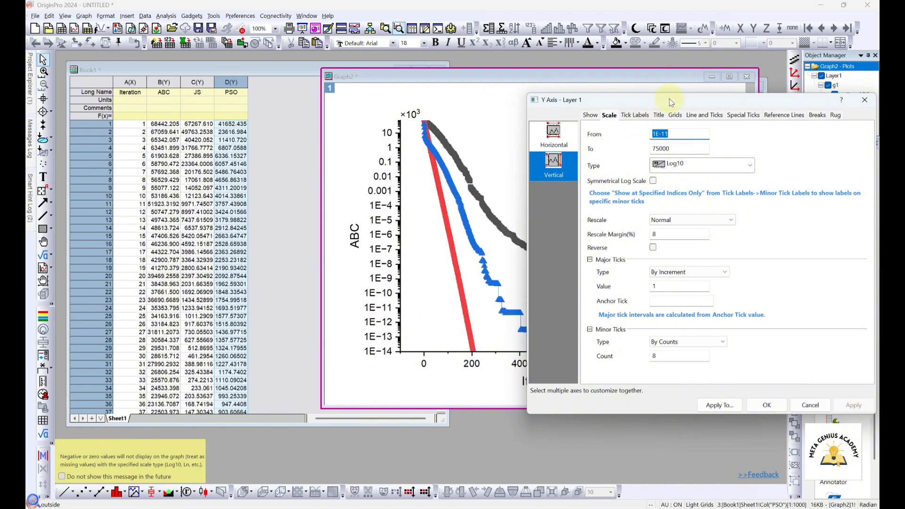
pyautogui.moveTo(671, 102); pyautogui.dragTo(169, 247)
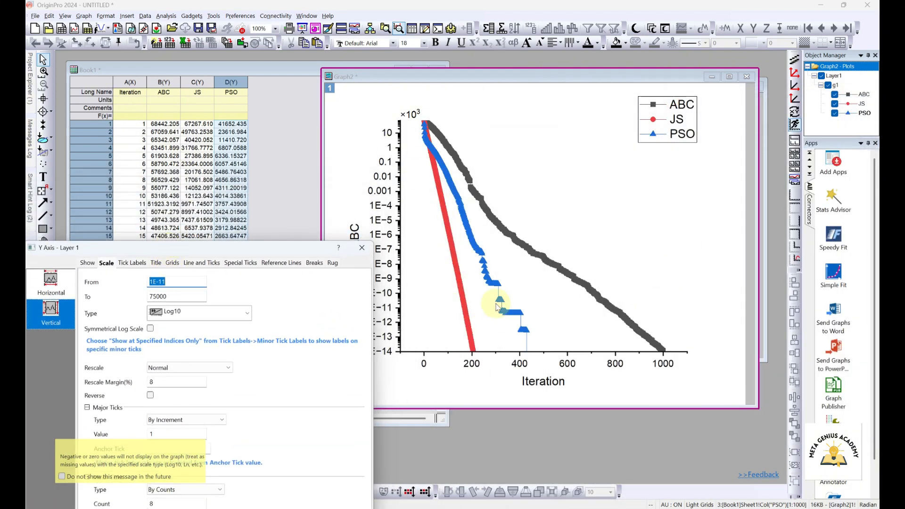
pyautogui.moveTo(257, 249)
pyautogui.mouseDown()
pyautogui.moveTo(519, 231)
pyautogui.moveTo(679, 102)
pyautogui.moveTo(696, 109)
pyautogui.mouseUp()
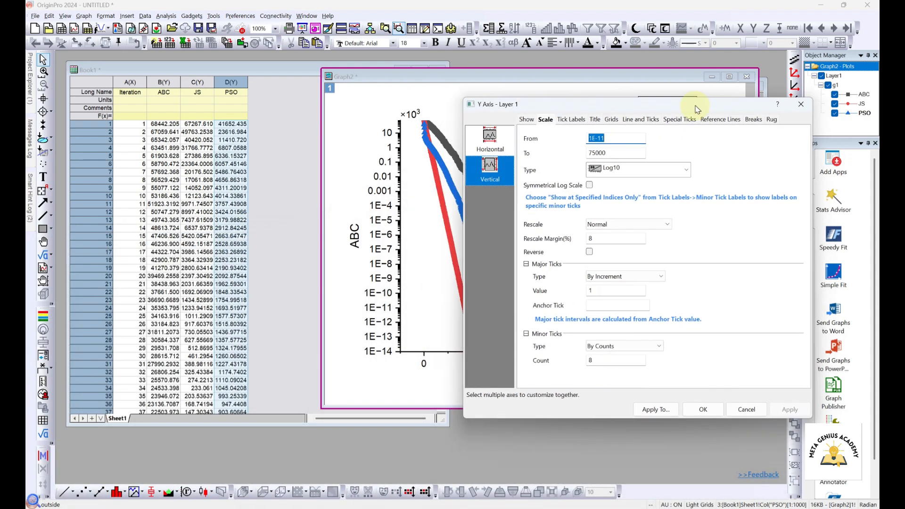
# Switch to Excel, check the values in the last data row at iteration 1000, and minimize the workbook.
pyautogui.hotkey('alt', 'Tab')
pyautogui.scroll(-15, 515, 284)
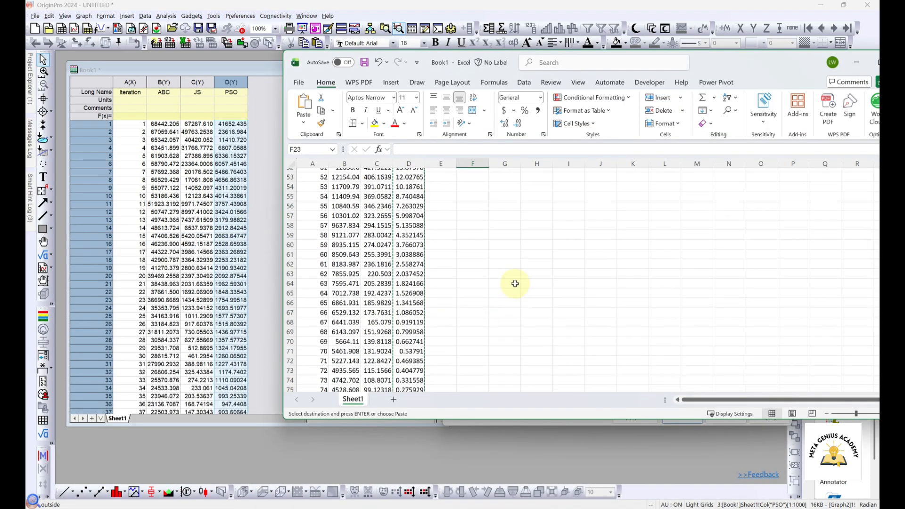
pyautogui.scroll(-20, 514, 283)
pyautogui.moveTo(730, 59); pyautogui.dragTo(567, 76)
pyautogui.moveTo(748, 248); pyautogui.dragTo(749, 394)
pyautogui.scroll(-8, 259, 289)
pyautogui.click(221, 353)
pyautogui.click(253, 336)
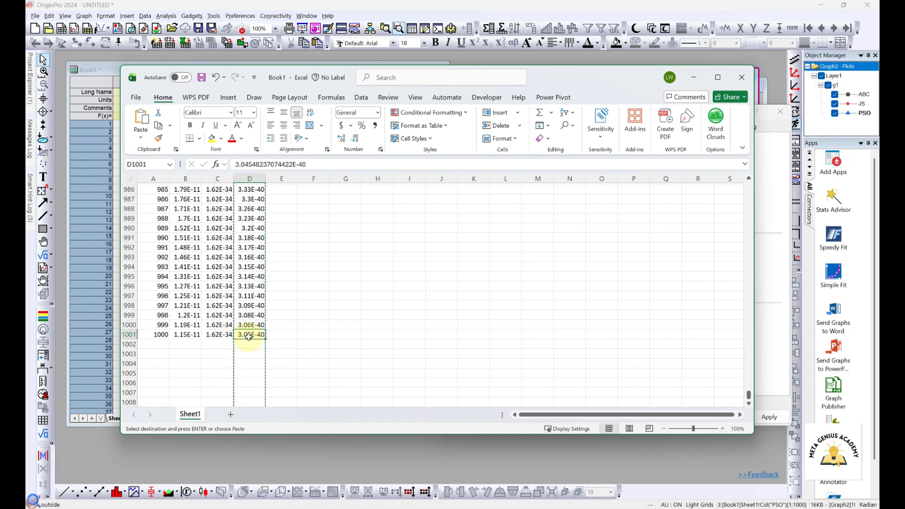
pyautogui.click(693, 76)
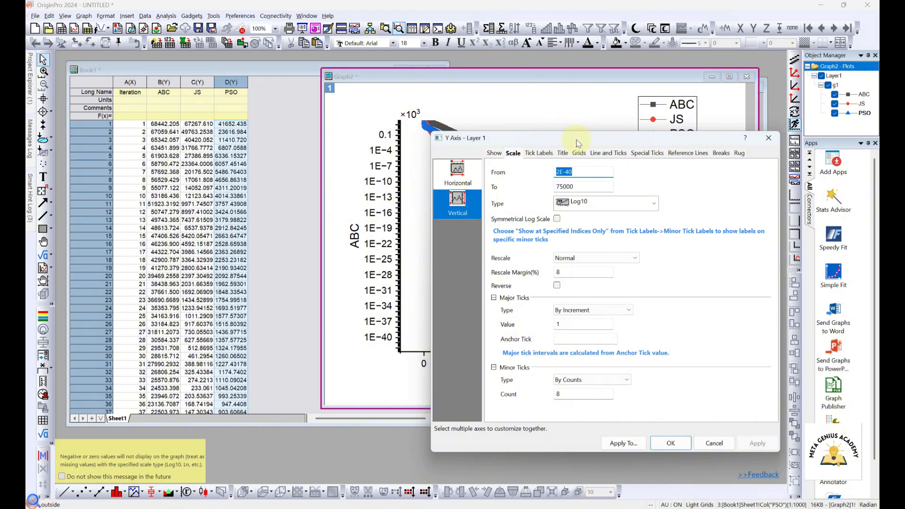
# Set the Y axis major ticks to By Increment with a value of 5 and apply the change.
pyautogui.moveTo(575, 138); pyautogui.dragTo(136, 98)
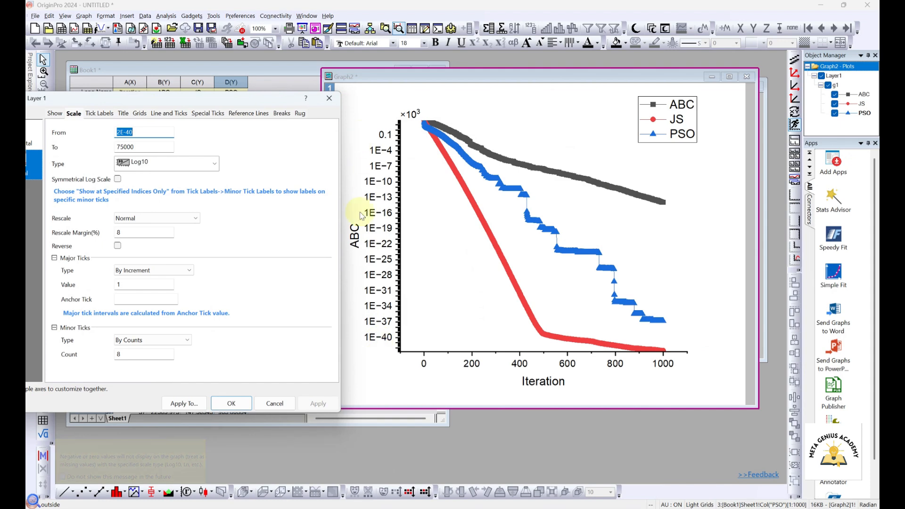
pyautogui.moveTo(211, 100); pyautogui.dragTo(676, 112)
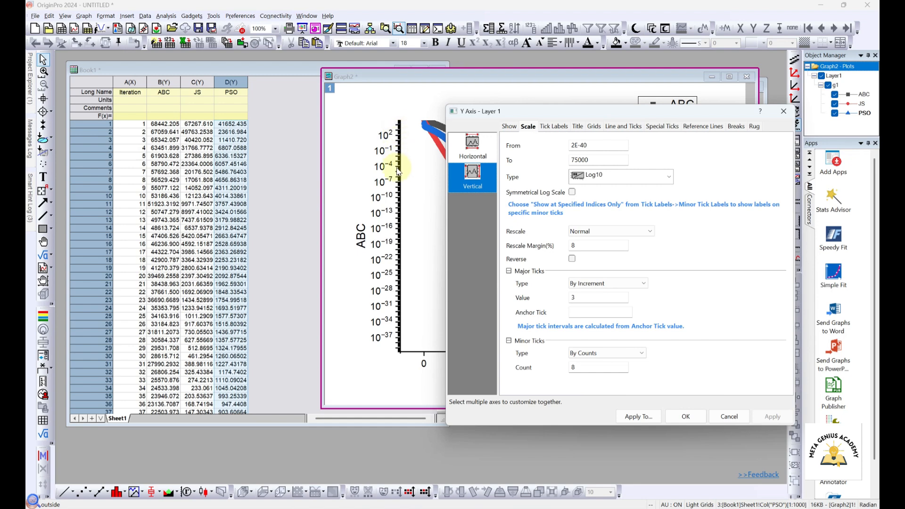
pyautogui.click(601, 284)
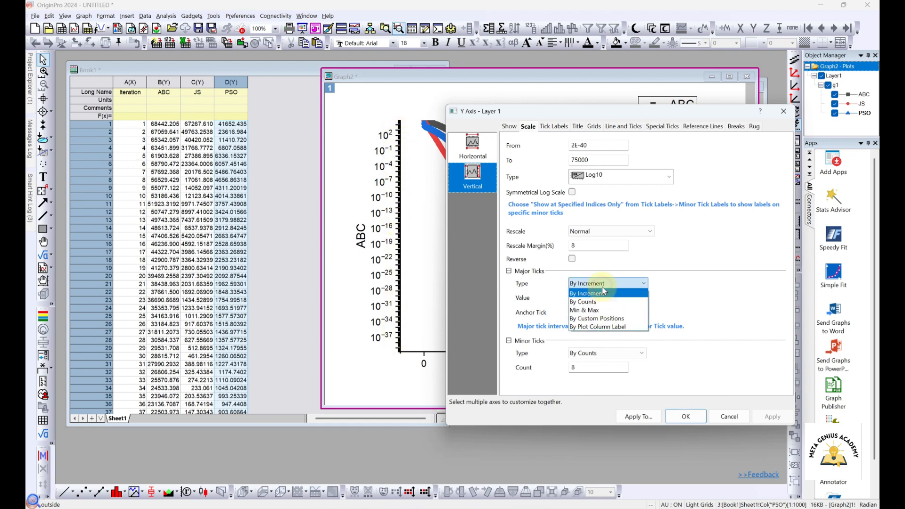
pyautogui.click(601, 286)
pyautogui.click(582, 299)
pyautogui.doubleClick(581, 300)
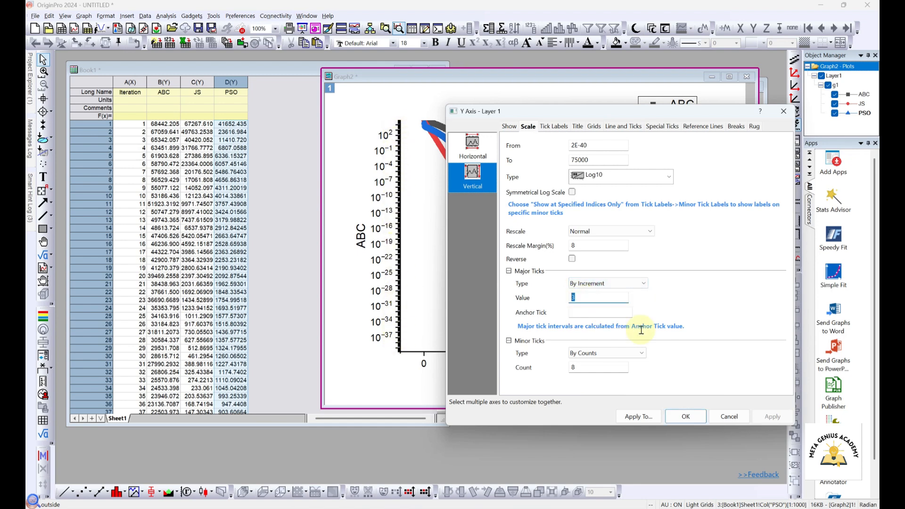
pyautogui.write('5')
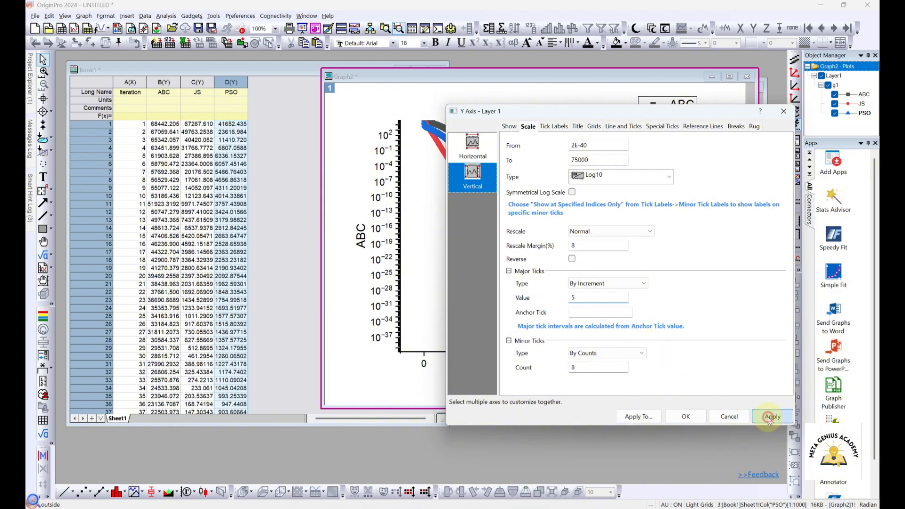
pyautogui.click(767, 417)
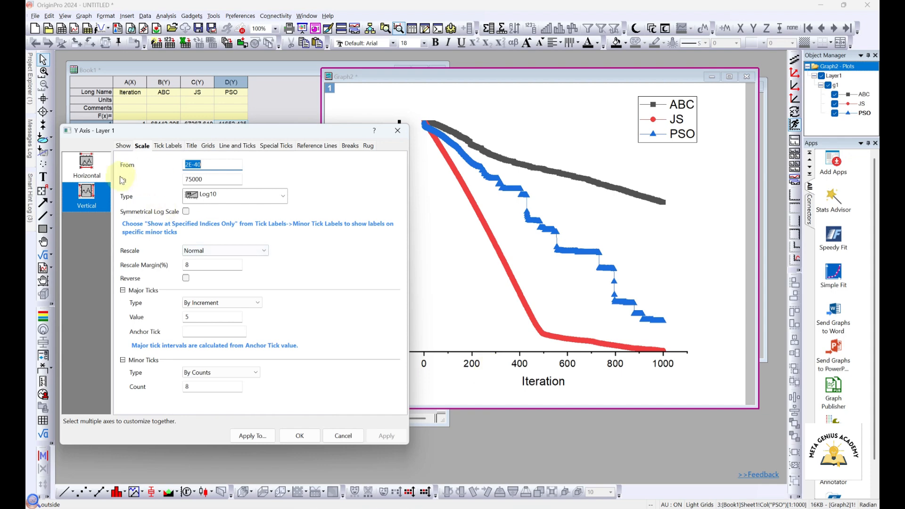
# Start the horizontal X axis scale from 0 and apply the change.
pyautogui.click(89, 176)
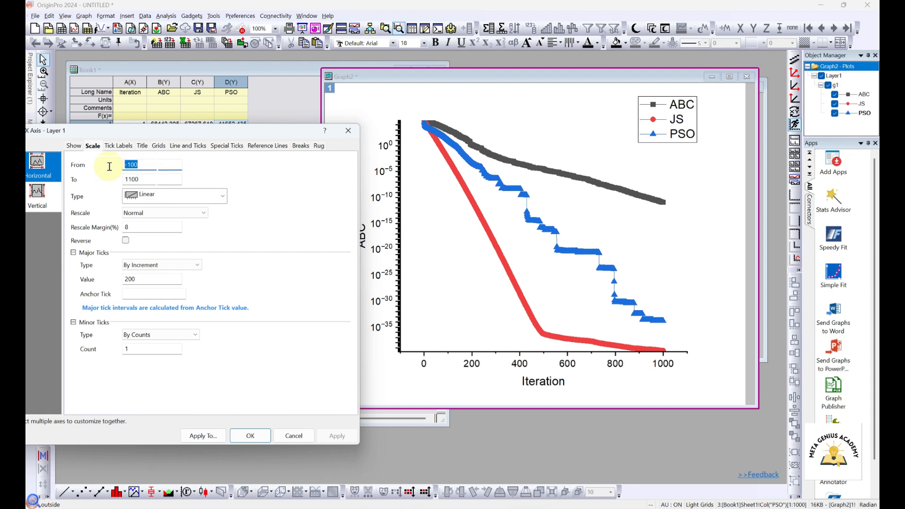
pyautogui.write('0')
pyautogui.click(347, 435)
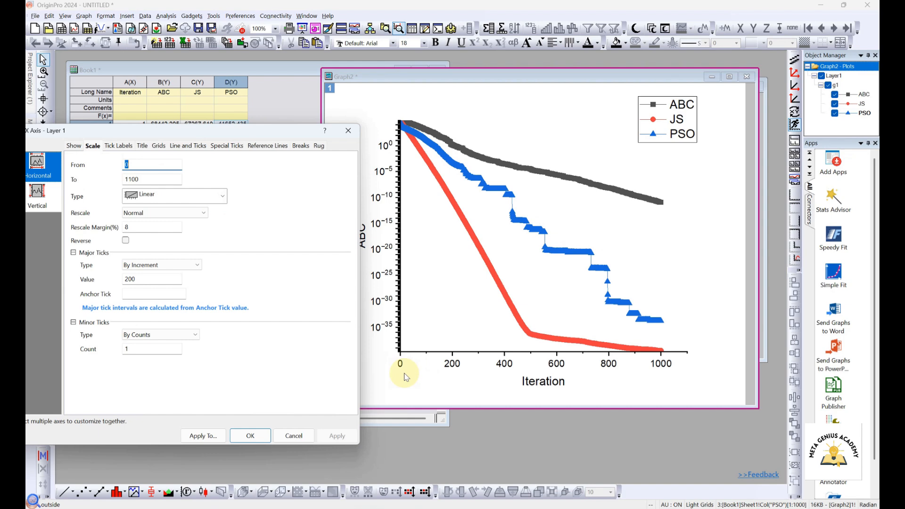
# Show the vertical major and minor grid lines on the graph and apply them.
pyautogui.click(159, 146)
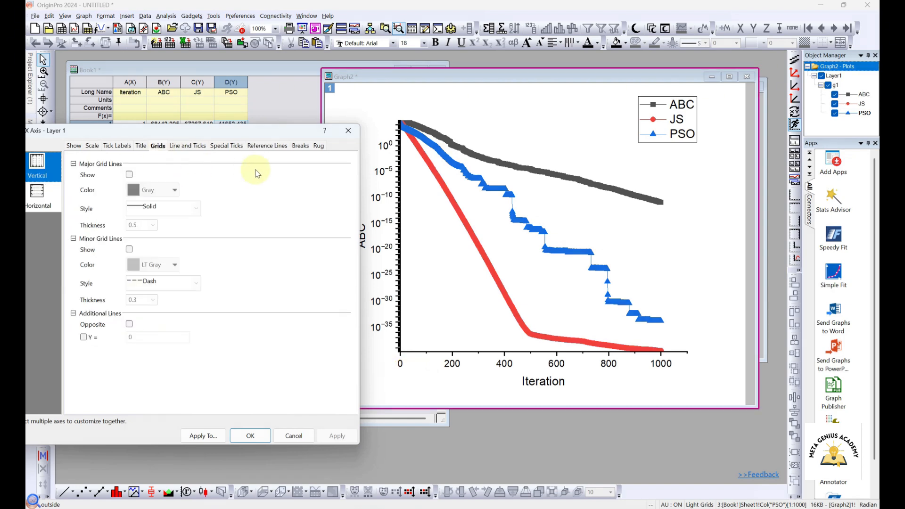
pyautogui.click(129, 175)
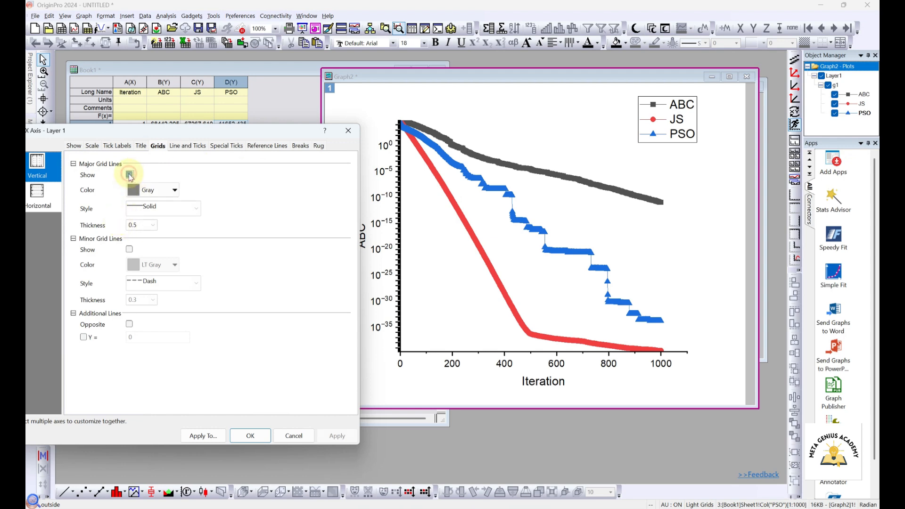
pyautogui.click(343, 441)
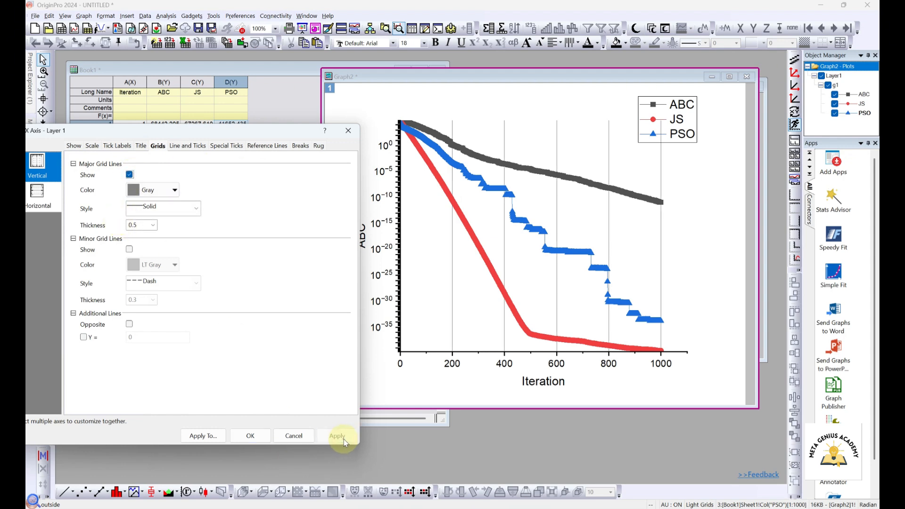
pyautogui.click(129, 249)
pyautogui.click(338, 438)
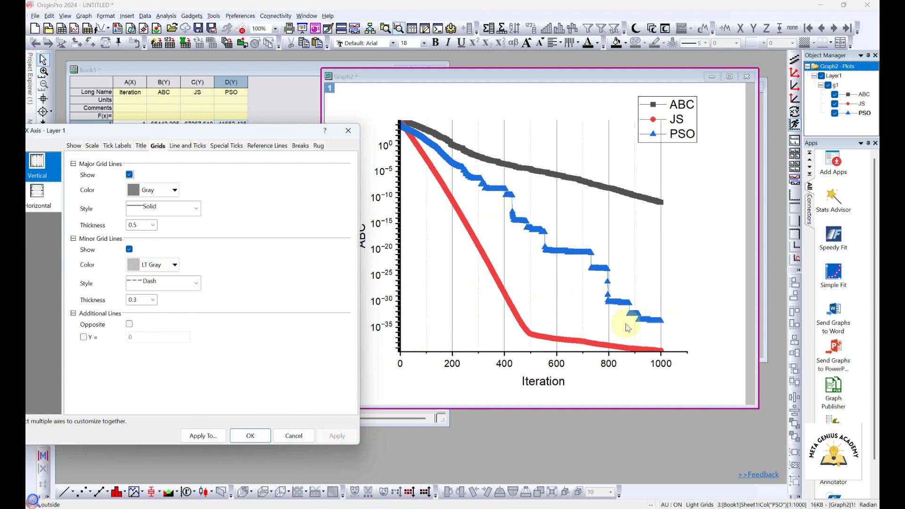
# Show the horizontal major and minor grid lines on the graph and apply them.
pyautogui.click(38, 195)
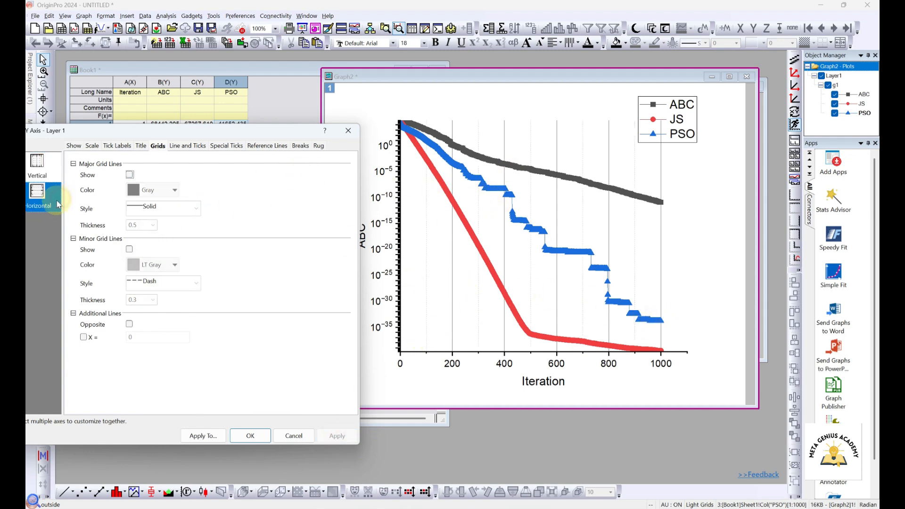
pyautogui.click(129, 175)
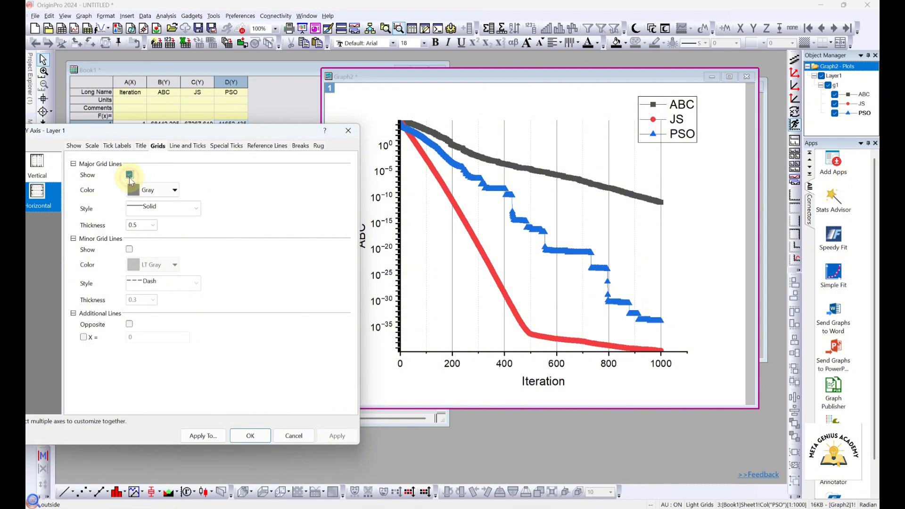
pyautogui.click(130, 249)
pyautogui.click(332, 435)
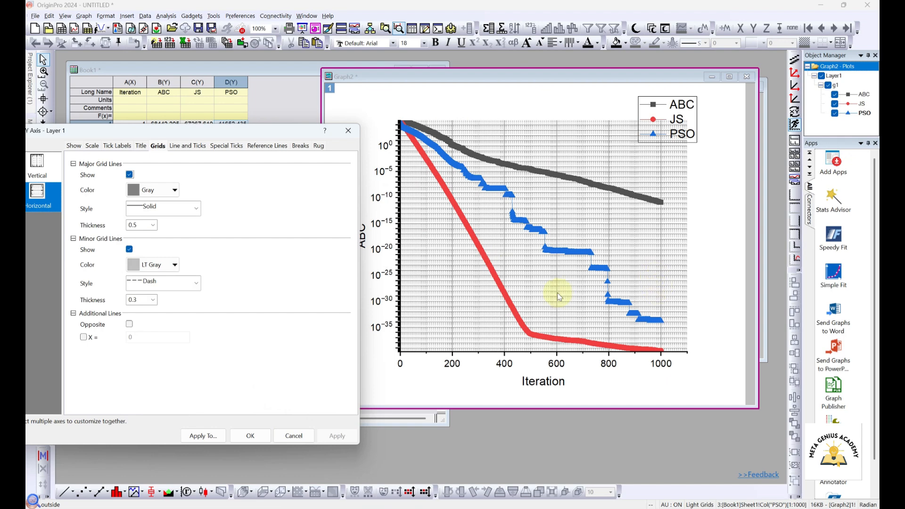
# Hide the minor grid lines in both the horizontal and vertical directions, applying each change.
pyautogui.click(129, 249)
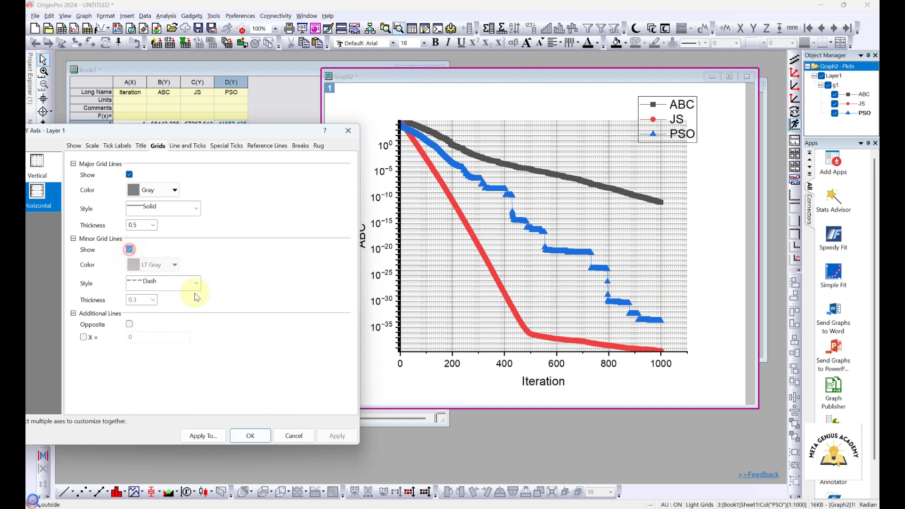
pyautogui.click(337, 435)
pyautogui.click(34, 173)
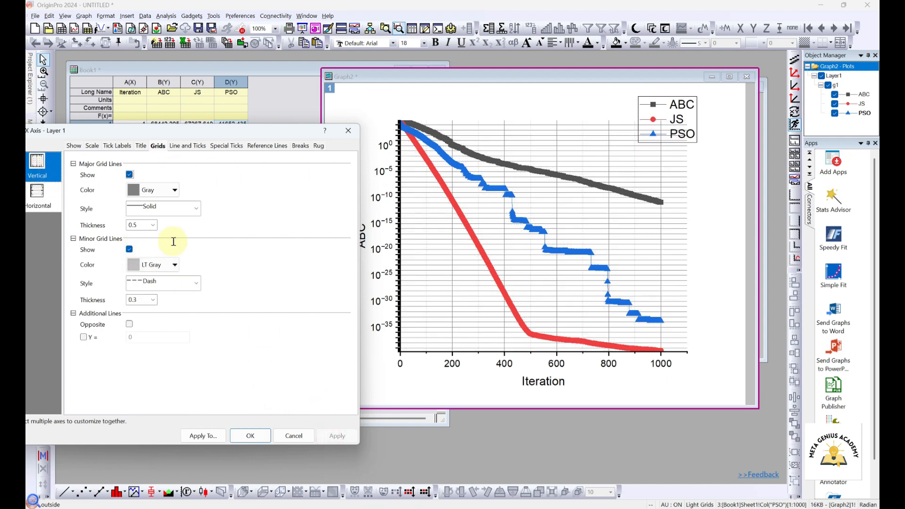
pyautogui.click(129, 250)
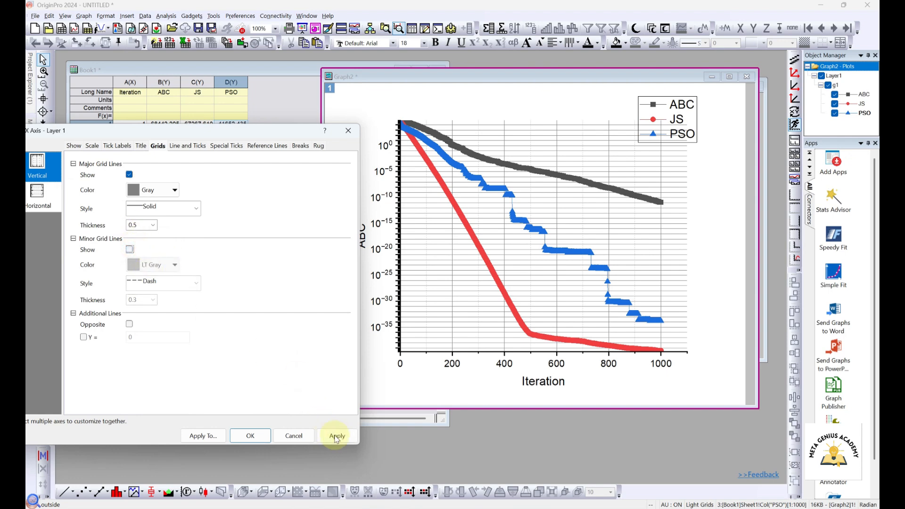
pyautogui.click(337, 435)
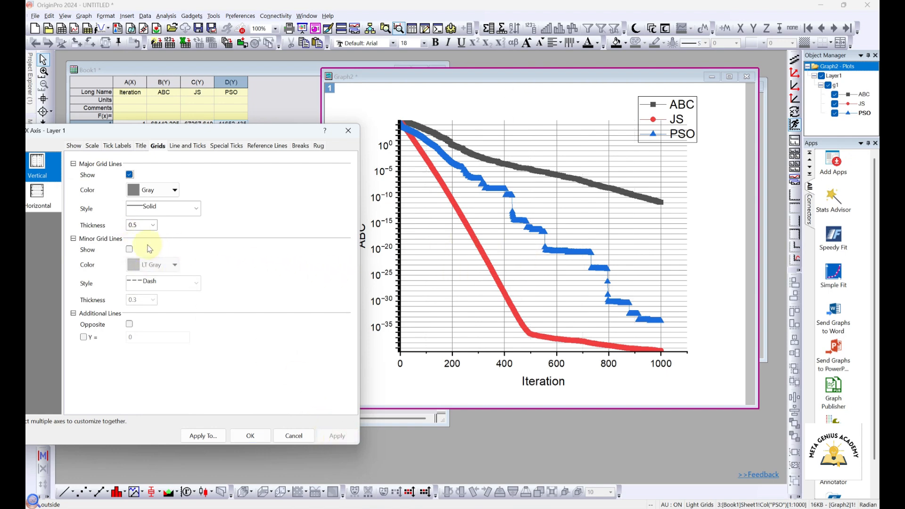
# Hide the vertical and horizontal major grid lines, applying each change to the graph.
pyautogui.click(52, 200)
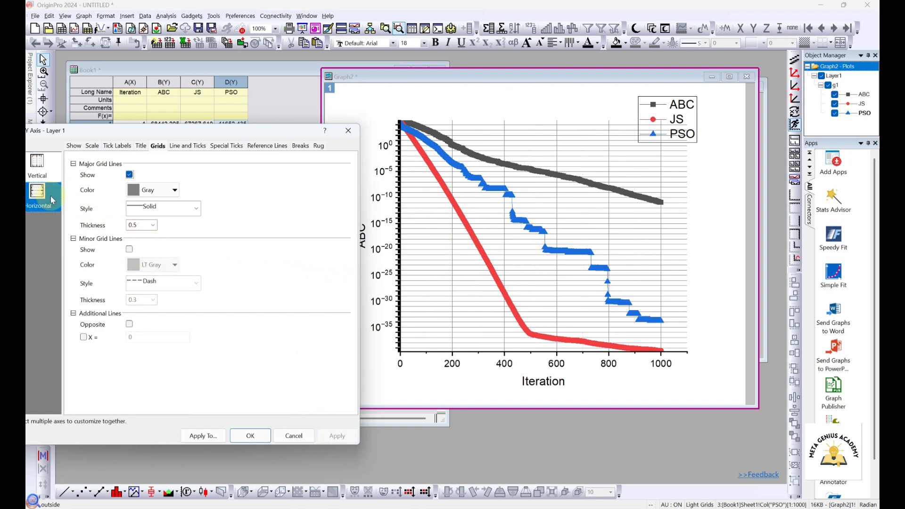
pyautogui.click(37, 166)
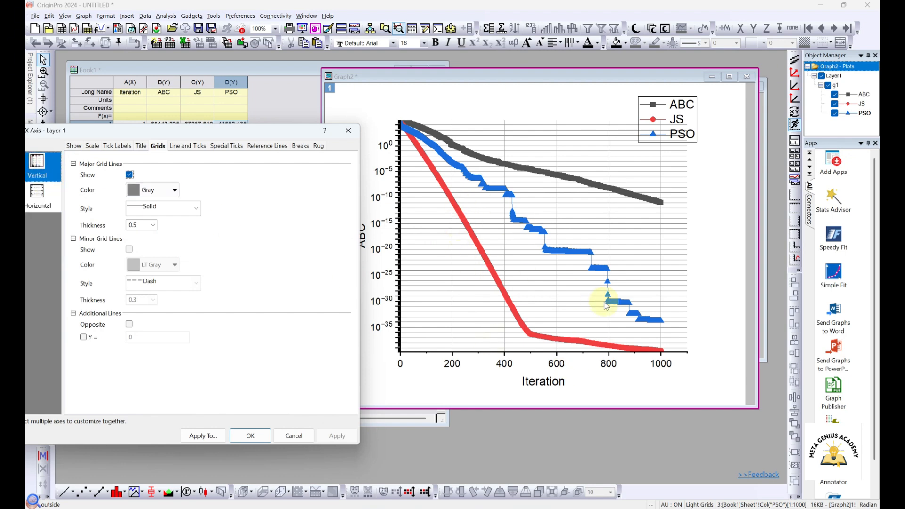
pyautogui.click(129, 175)
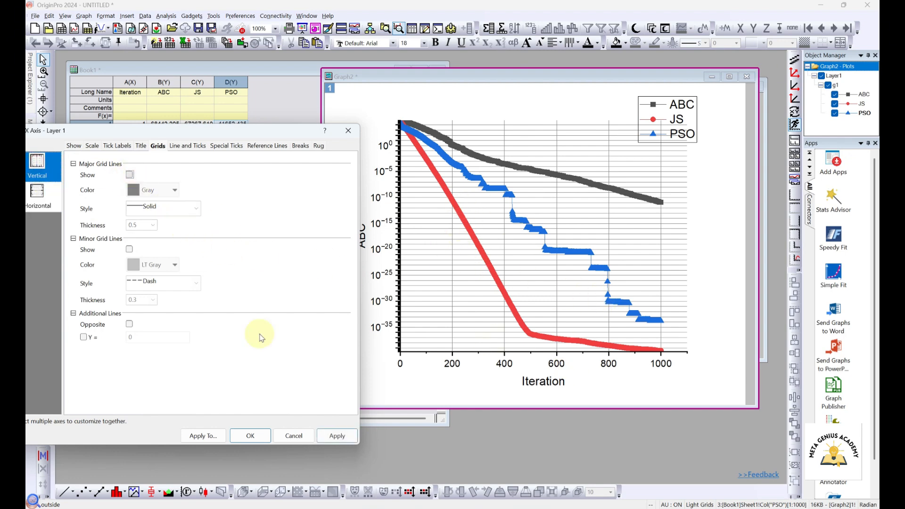
pyautogui.click(336, 435)
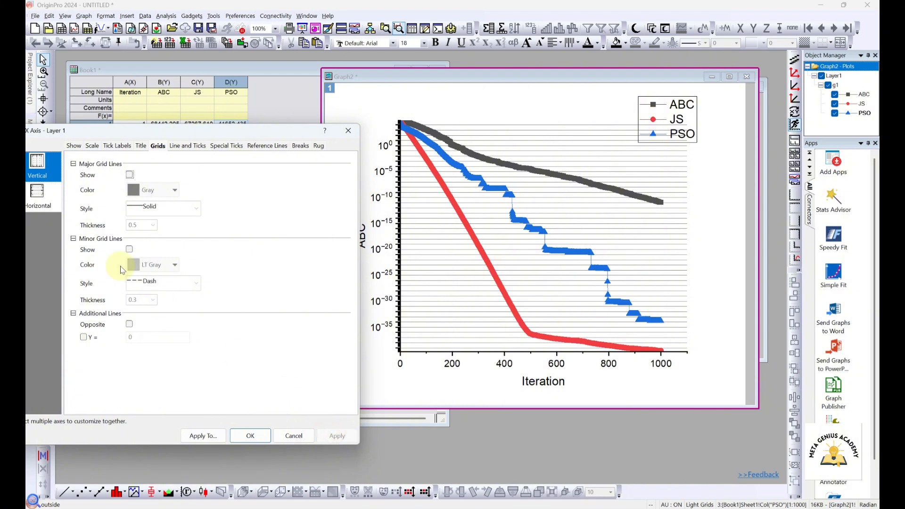
pyautogui.click(29, 203)
pyautogui.click(129, 175)
pyautogui.click(344, 436)
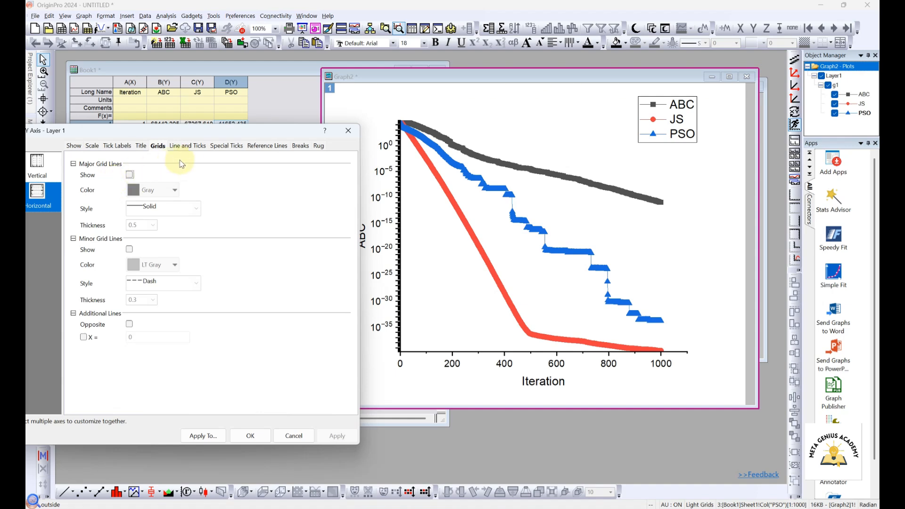
# Set the line color of the left Y axis to Violet and apply it.
pyautogui.click(191, 147)
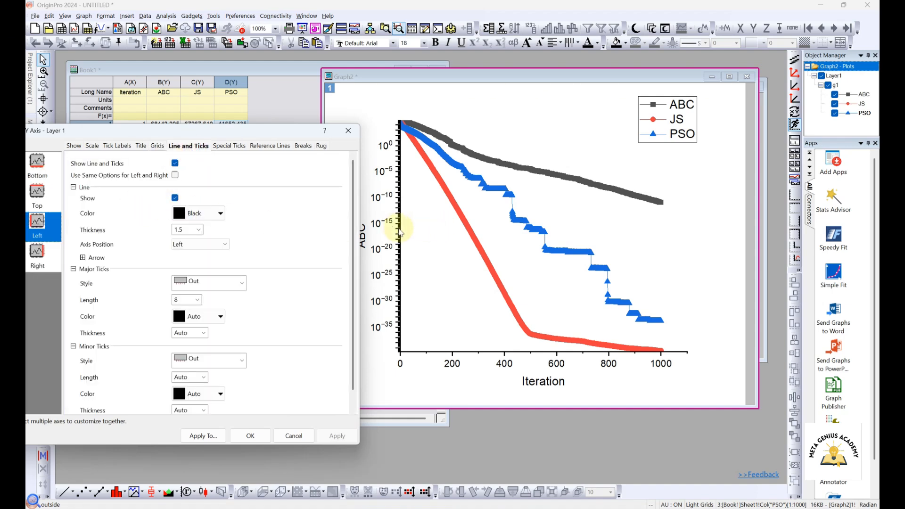
pyautogui.moveTo(224, 135); pyautogui.dragTo(239, 119)
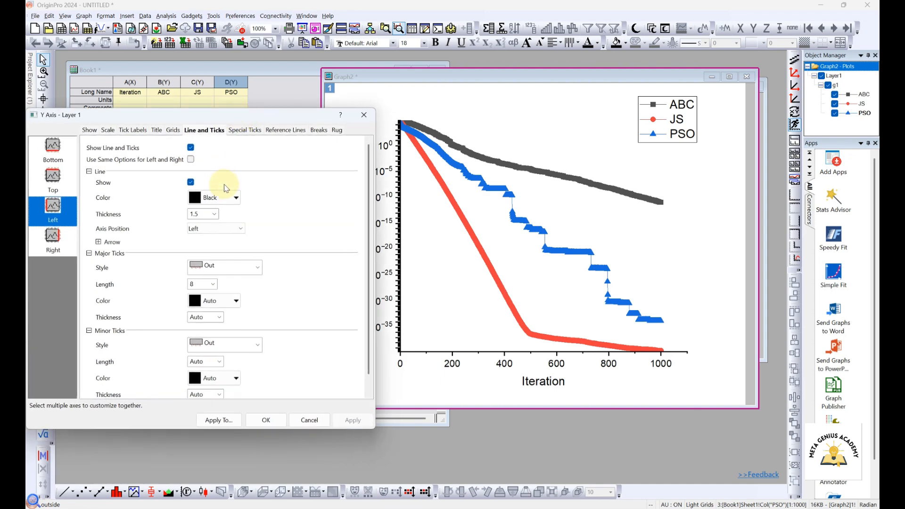
pyautogui.click(228, 197)
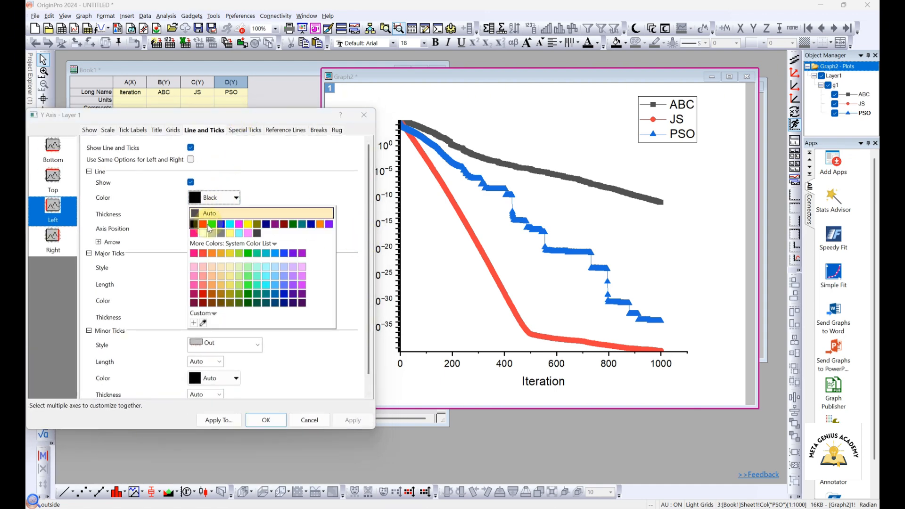
pyautogui.click(329, 223)
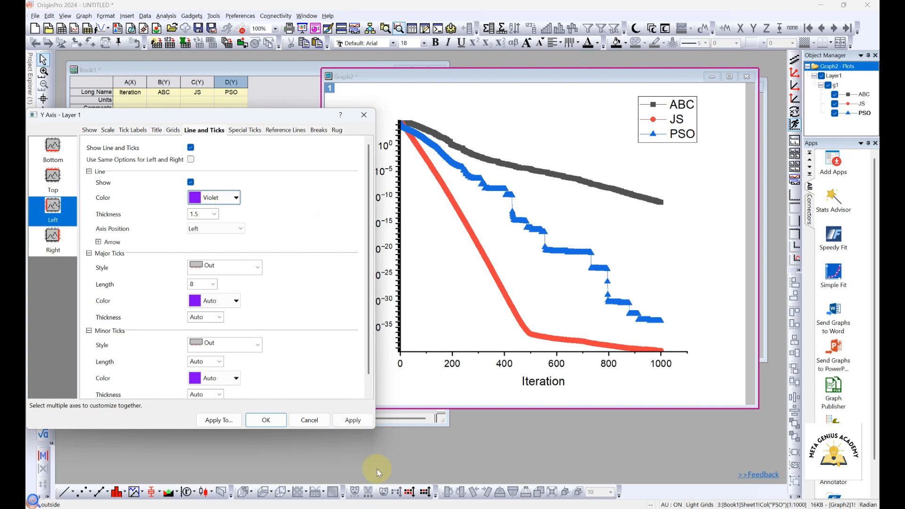
pyautogui.click(353, 420)
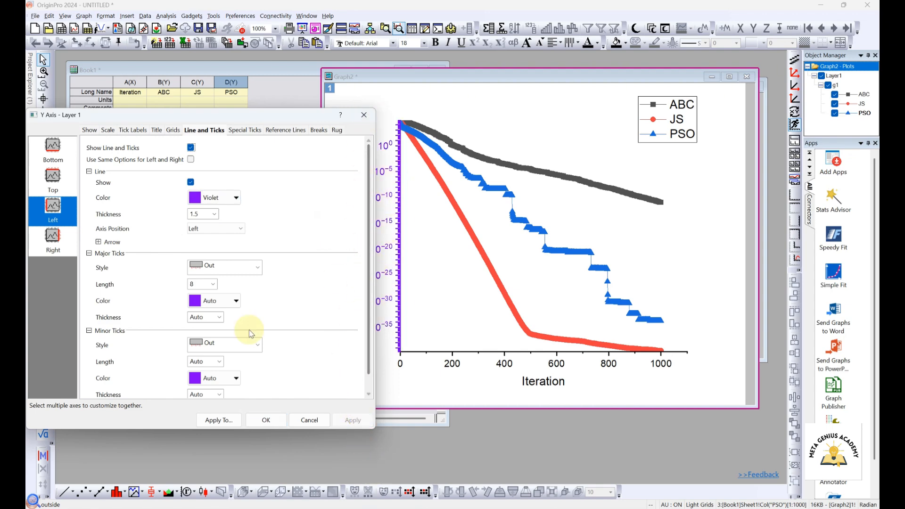
# Set the left Y axis line color back to Black and apply it.
pyautogui.click(227, 198)
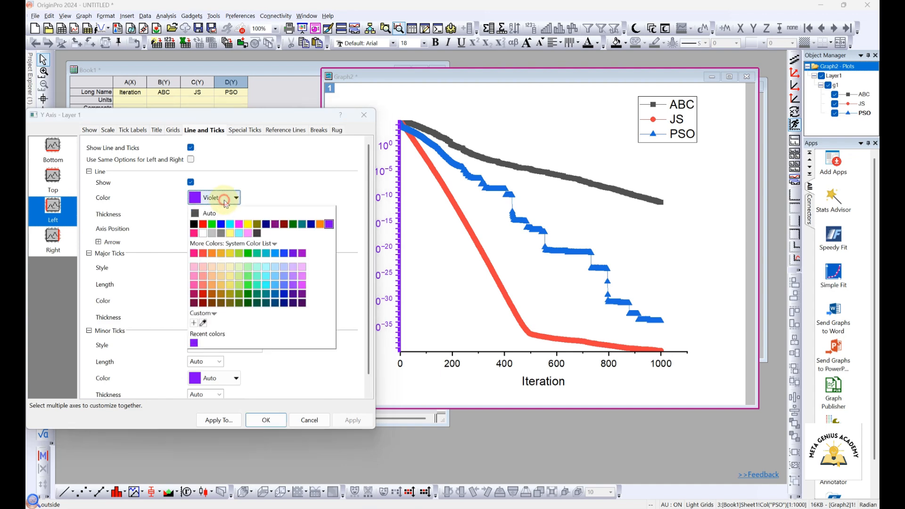
pyautogui.click(194, 224)
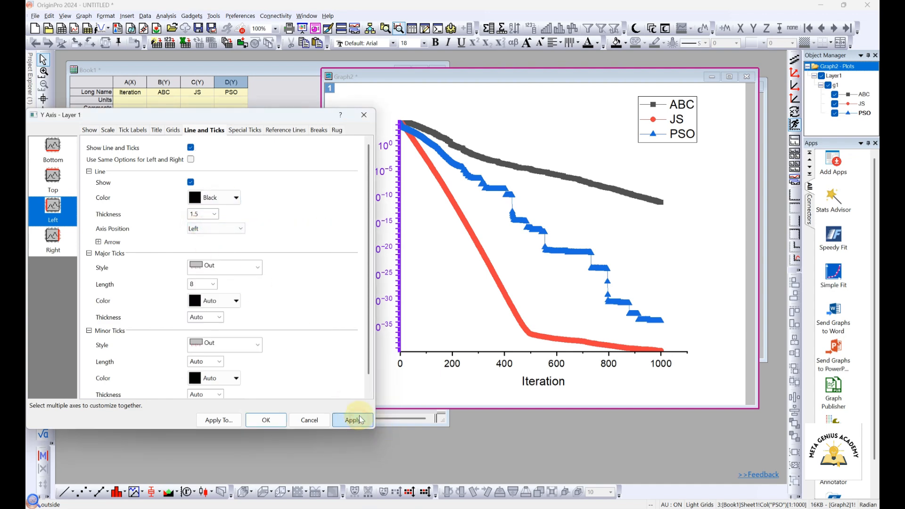
pyautogui.click(352, 420)
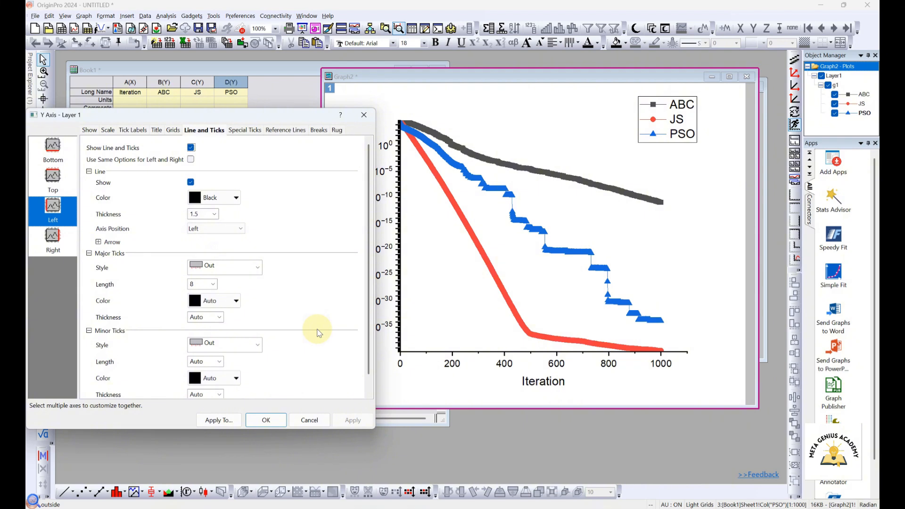
# Show the top X axis line and set its major tick style to None, applying each change.
pyautogui.click(53, 177)
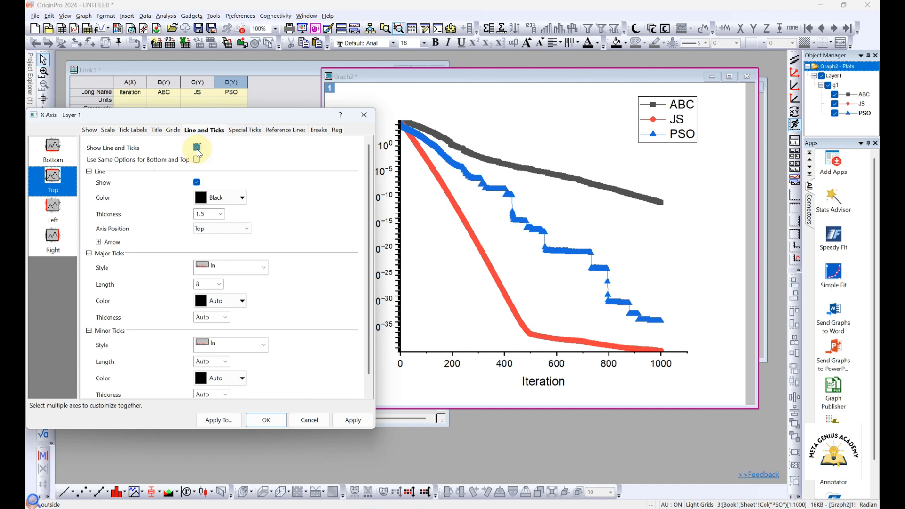
pyautogui.click(352, 419)
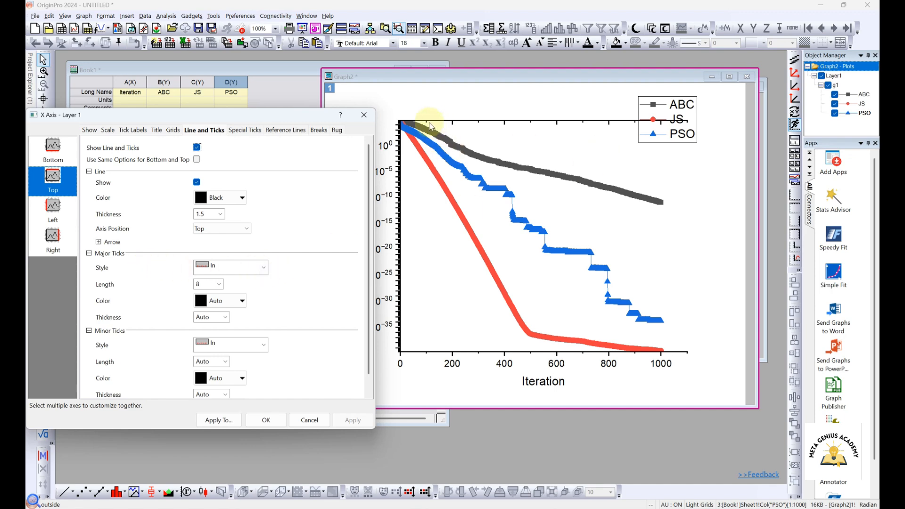
pyautogui.click(265, 267)
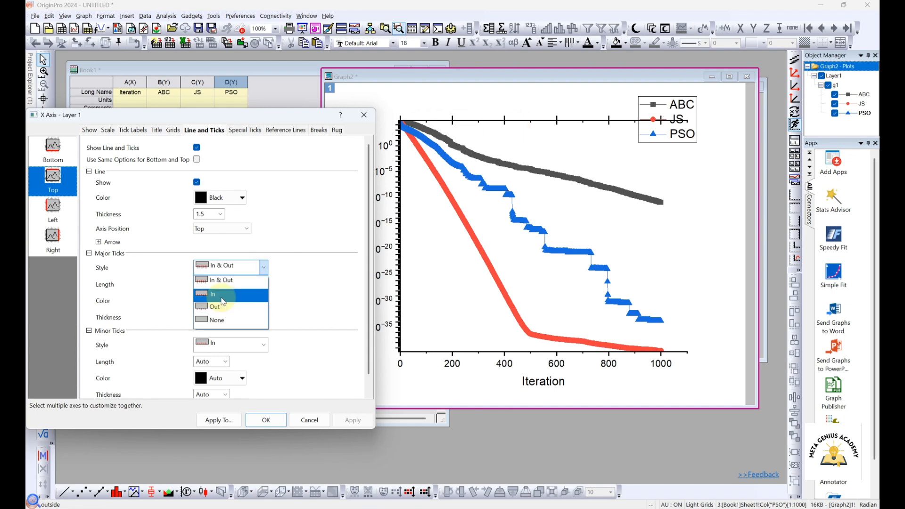
pyautogui.click(216, 322)
pyautogui.click(358, 421)
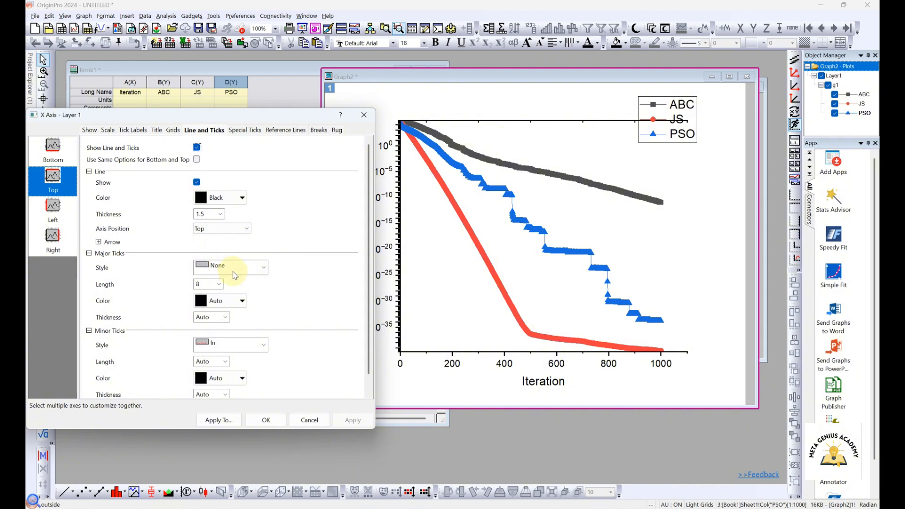
# Set the minor tick style of the top X axis to None and apply it.
pyautogui.scroll(-1, 236, 282)
pyautogui.click(230, 334)
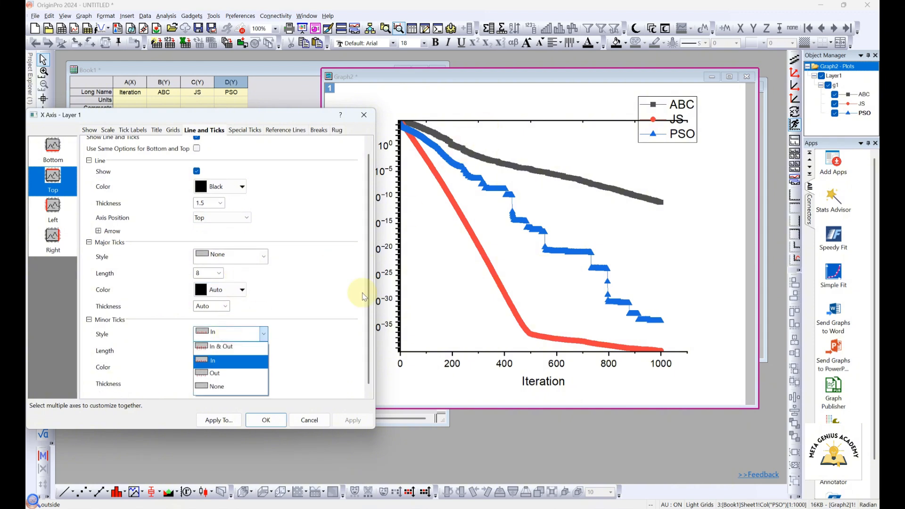
pyautogui.click(217, 373)
pyautogui.click(354, 421)
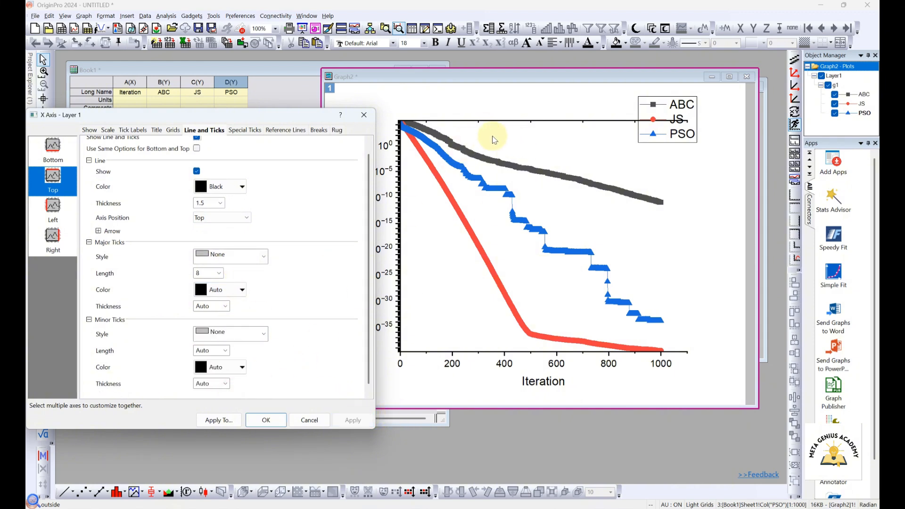
pyautogui.scroll(-1, 264, 289)
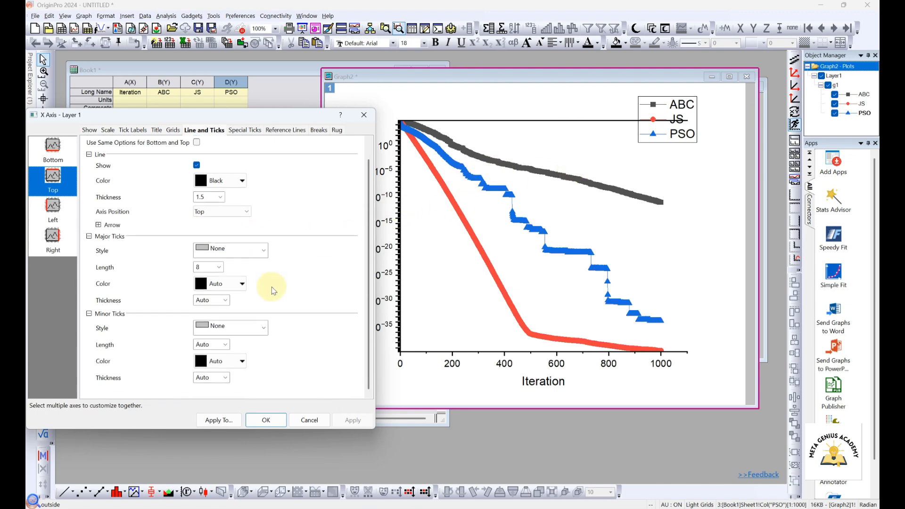
pyautogui.scroll(2, 268, 266)
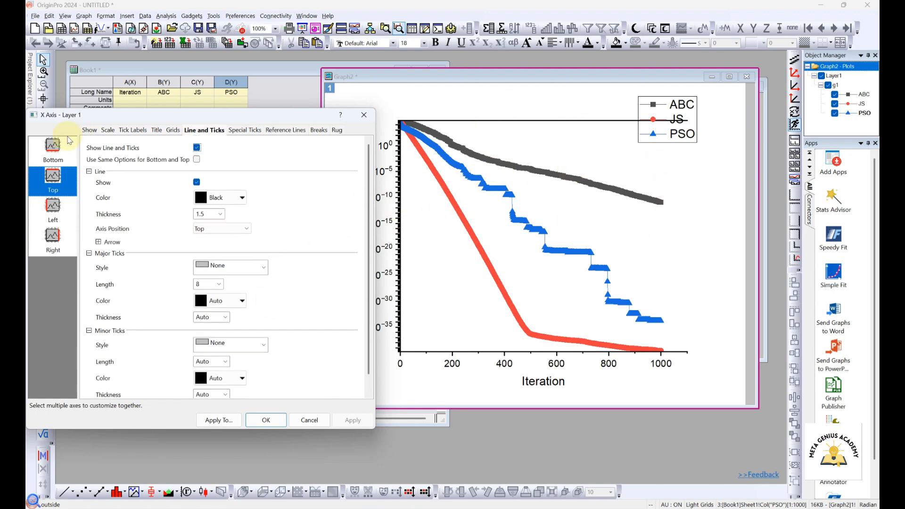
# Show the right Y axis line with both major and minor tick styles set to None, and confirm the axis settings.
pyautogui.click(192, 148)
pyautogui.click(360, 421)
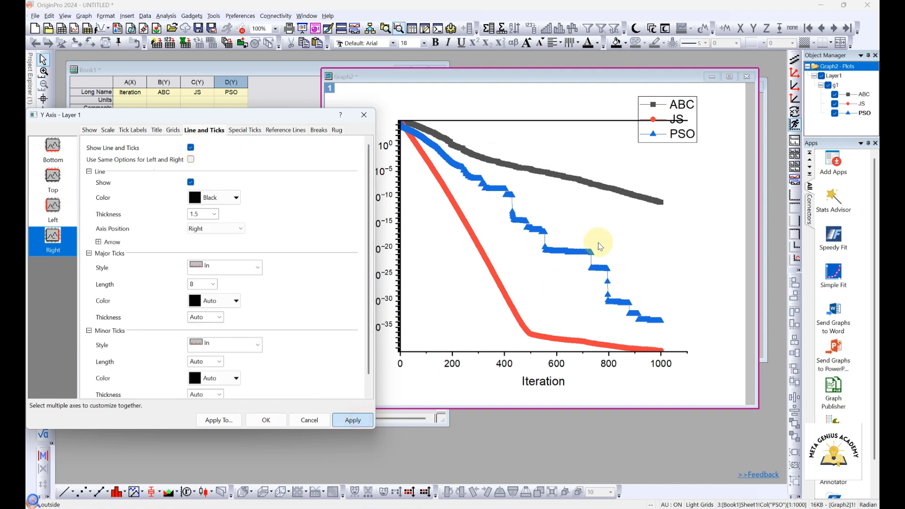
pyautogui.click(226, 268)
pyautogui.click(225, 321)
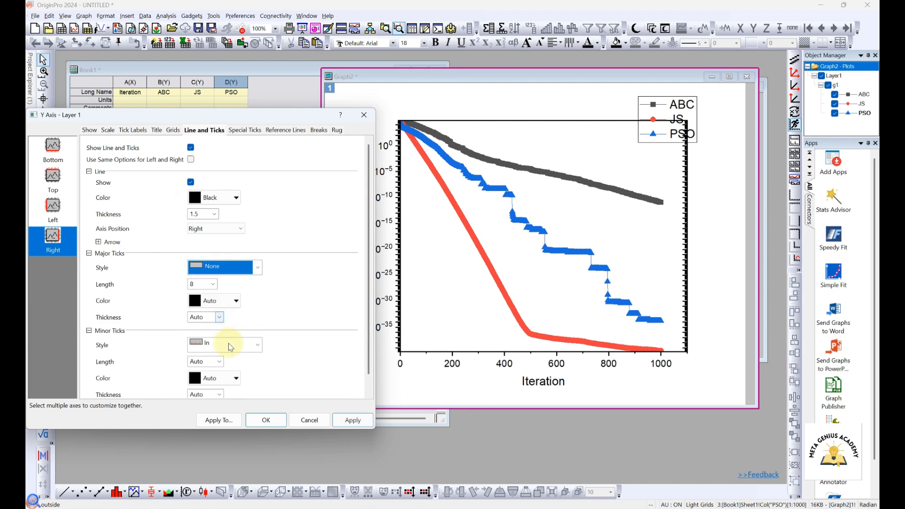
pyautogui.click(232, 346)
pyautogui.click(233, 396)
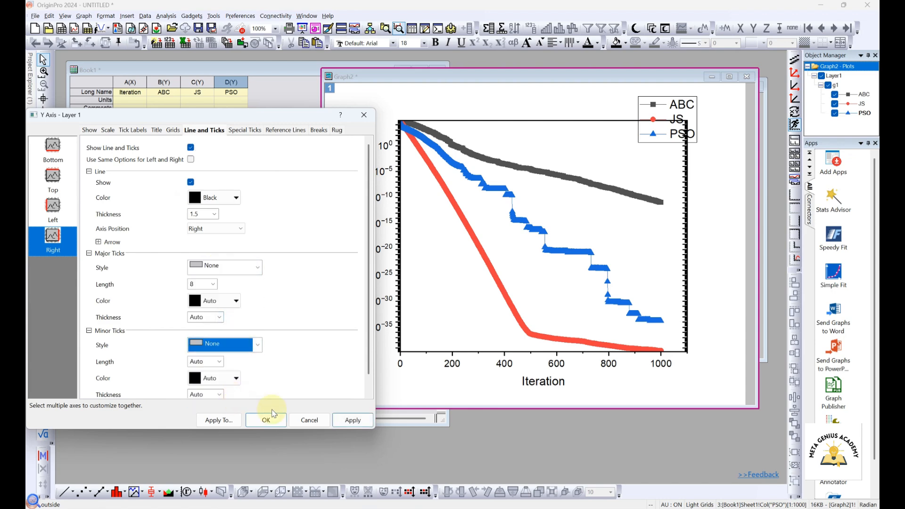
pyautogui.click(351, 420)
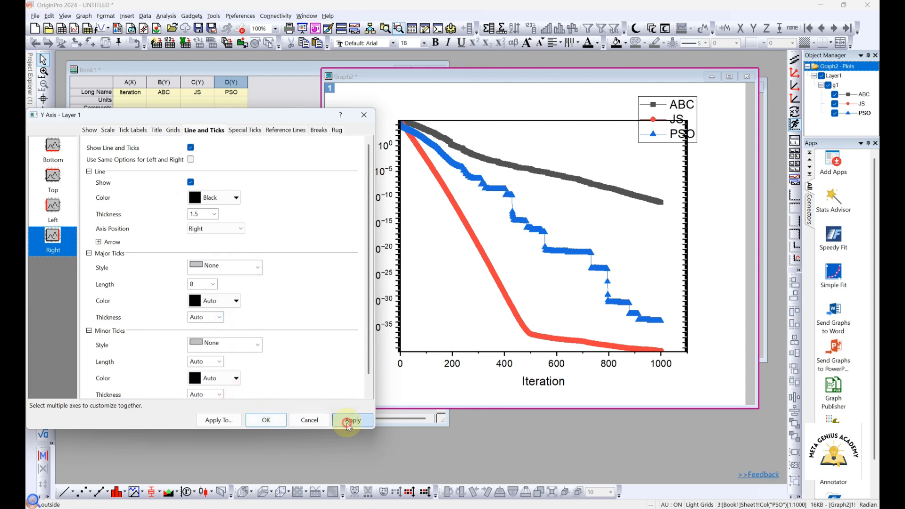
pyautogui.click(267, 420)
# Move the legend fully inside the upper-right corner of the plot frame.
pyautogui.click(676, 143)
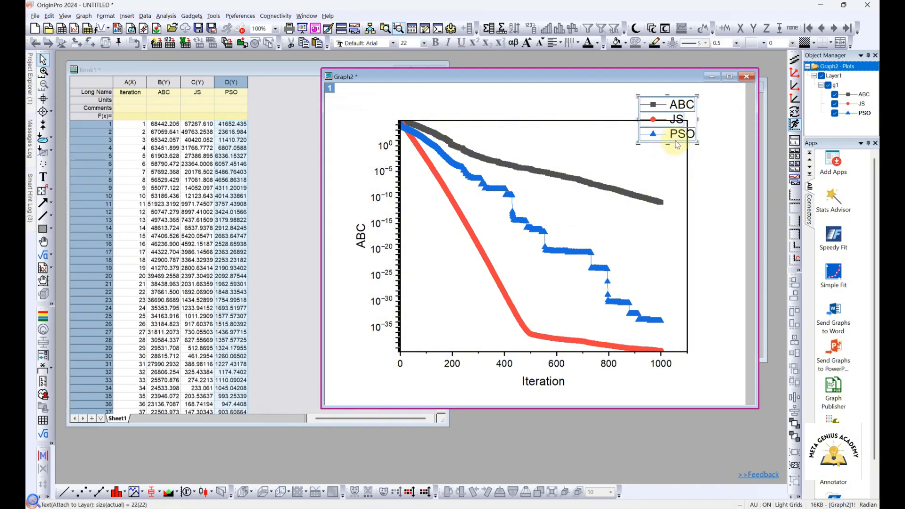
pyautogui.click(684, 97)
pyautogui.click(675, 115)
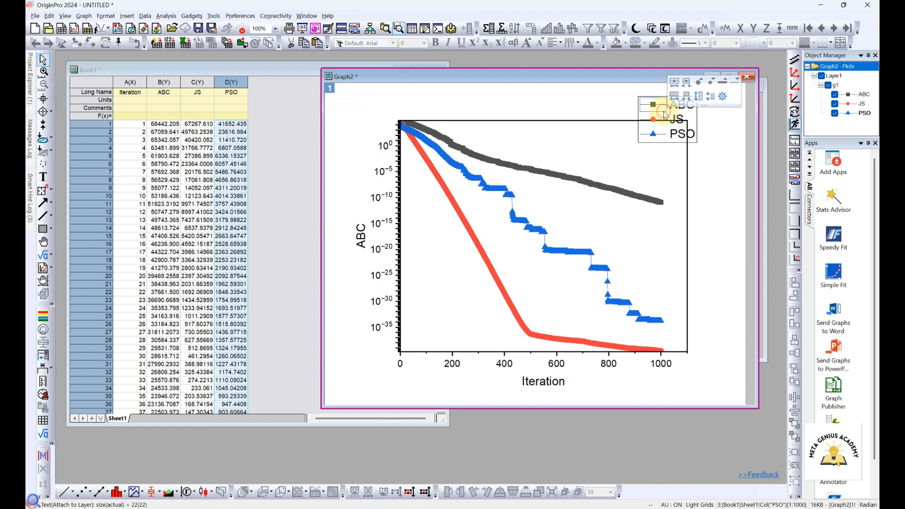
pyautogui.click(696, 130)
pyautogui.moveTo(696, 130); pyautogui.dragTo(682, 154)
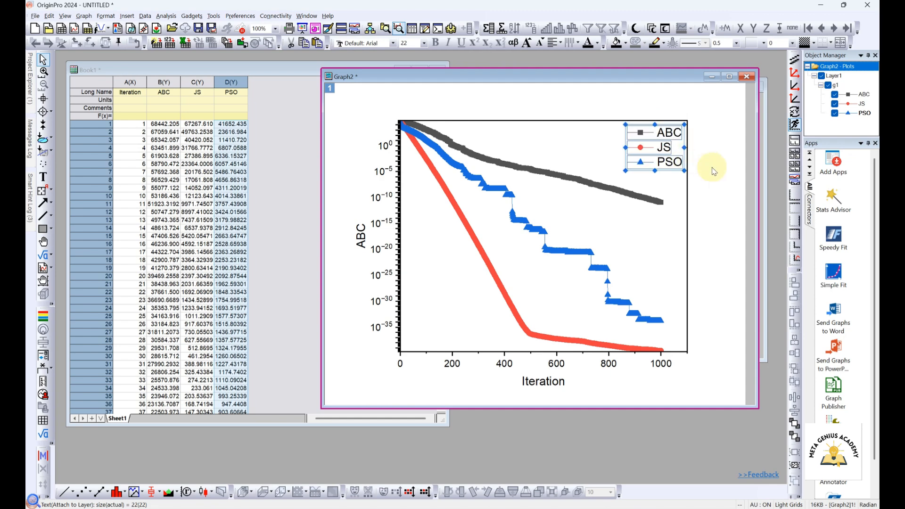
pyautogui.click(715, 174)
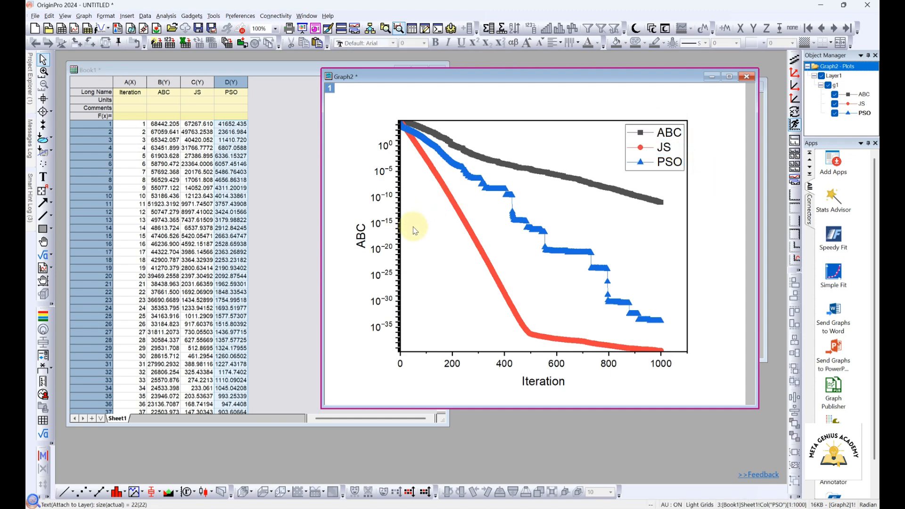
# Replace the ABC title of the left Y axis with "Average Best So Far".
pyautogui.click(361, 236)
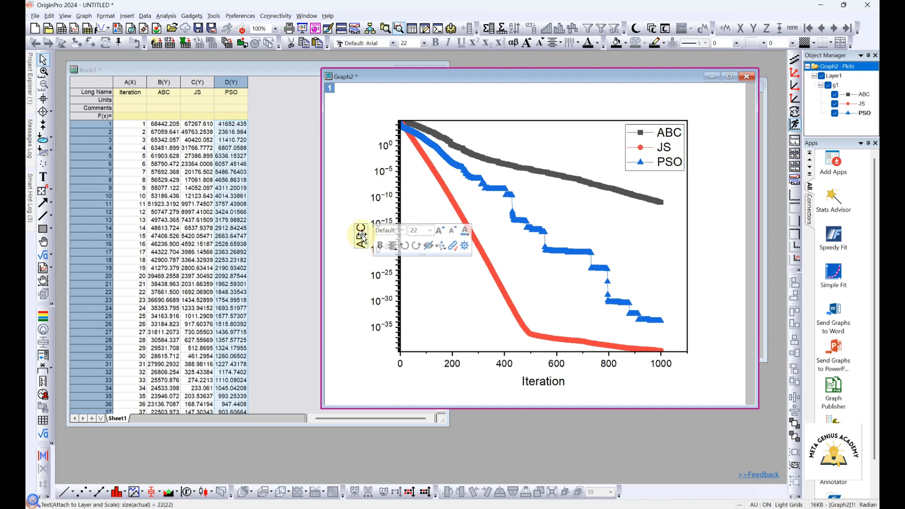
pyautogui.doubleClick(361, 238)
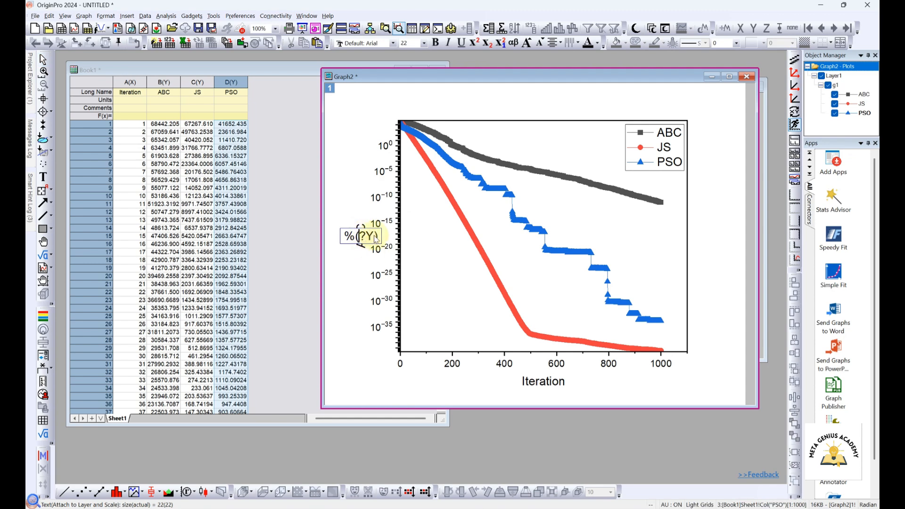
pyautogui.moveTo(370, 237); pyautogui.dragTo(345, 244)
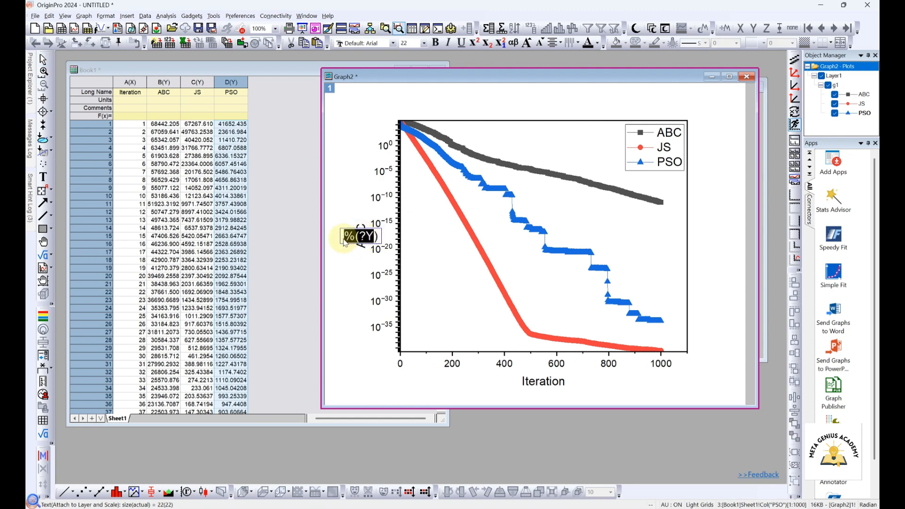
pyautogui.write('Average')
pyautogui.press('Delete')
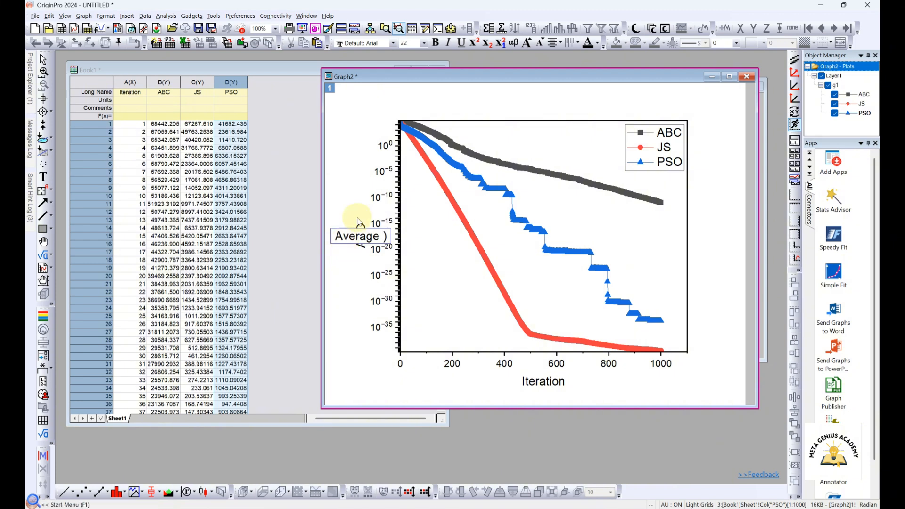
pyautogui.write('Best So Far')
# Hyphenate the Y axis title to read "Average Best-So-Far" on one line and finish editing it.
pyautogui.click(404, 237)
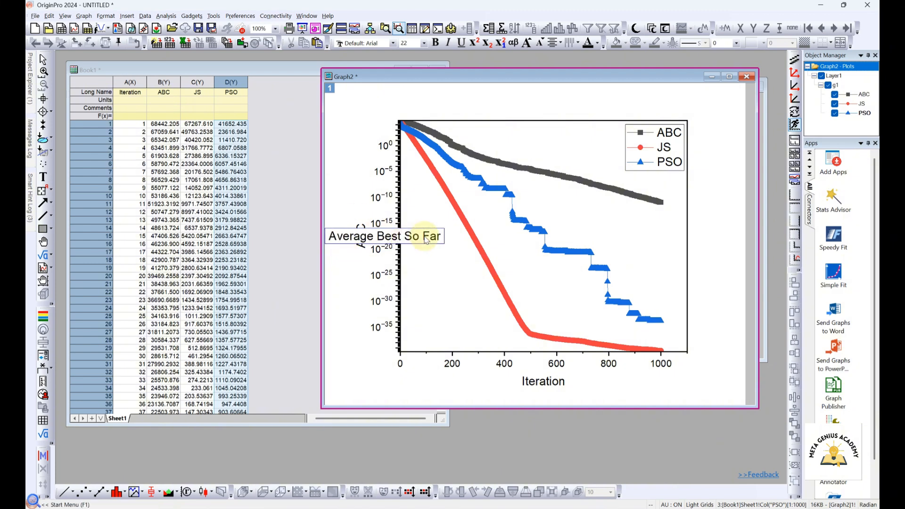
pyautogui.press('BackSpace')
pyautogui.write('-')
pyautogui.click(423, 237)
pyautogui.press('BackSpace')
pyautogui.write('-')
pyautogui.press('Return')
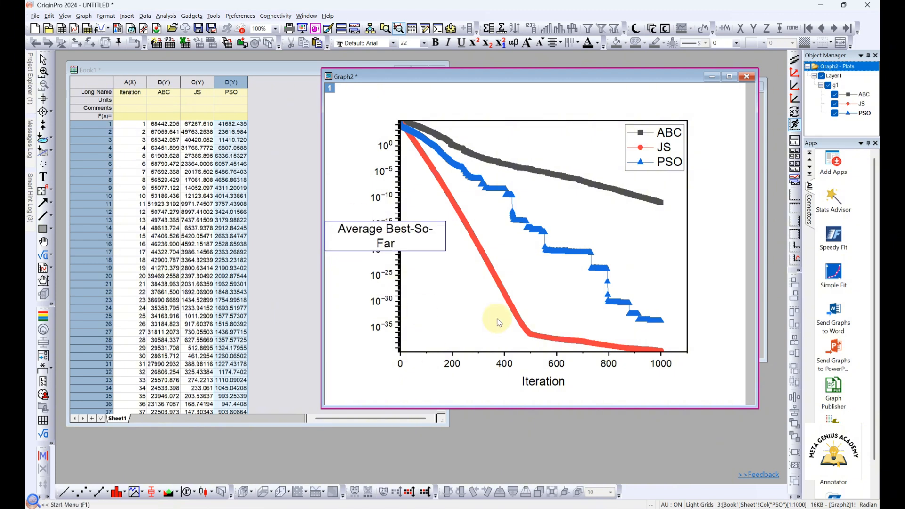
pyautogui.press('BackSpace')
pyautogui.click(498, 320)
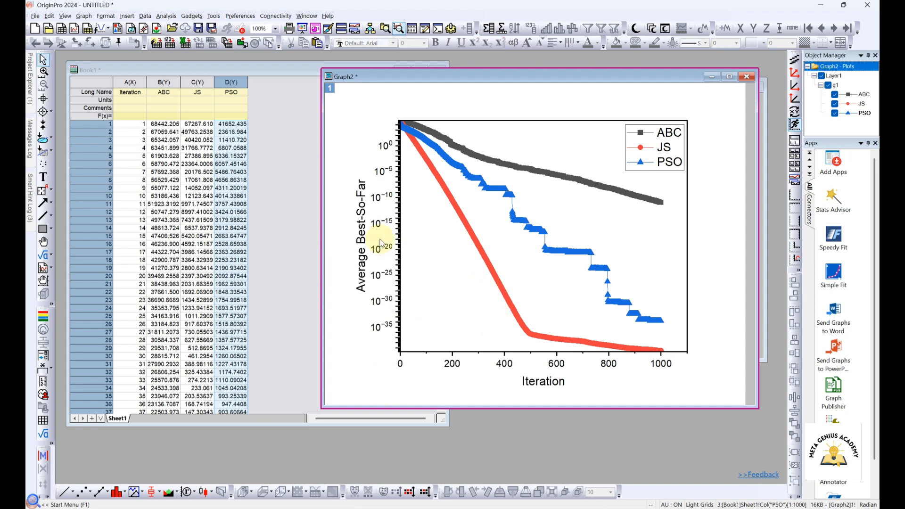
# Shift the Y axis title slightly away from the tick labels, leaving both axis titles' text as it is.
pyautogui.moveTo(361, 234); pyautogui.dragTo(357, 238)
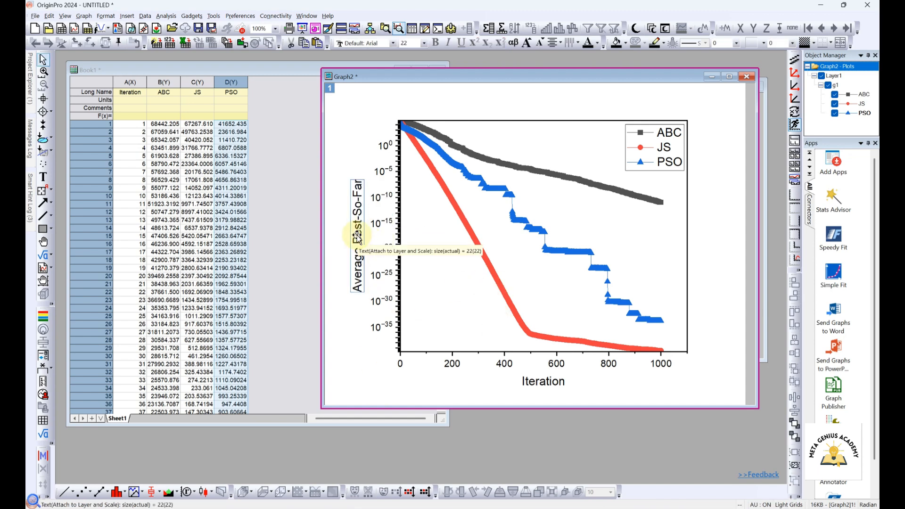
pyautogui.doubleClick(357, 237)
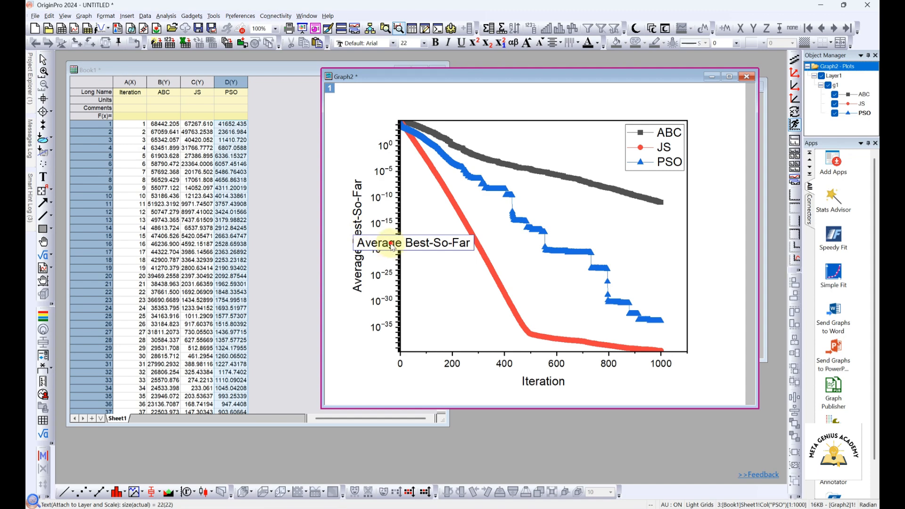
pyautogui.click(439, 276)
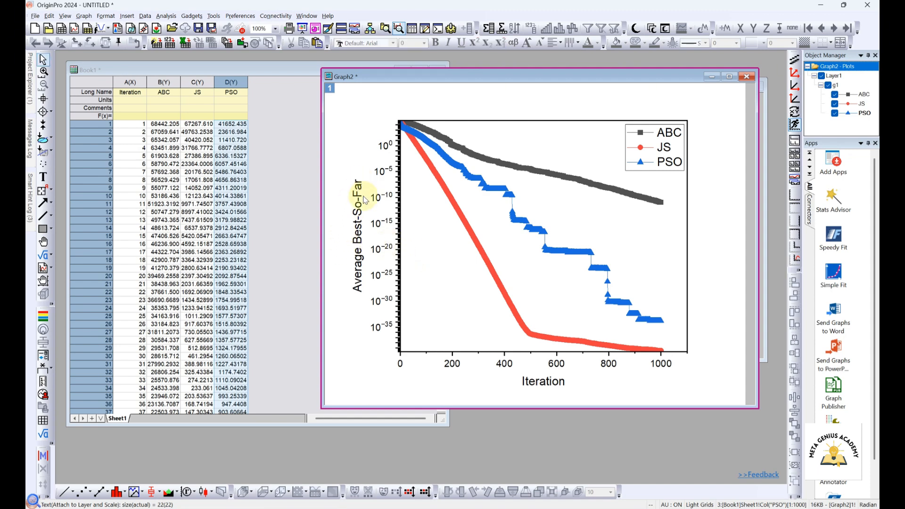
pyautogui.doubleClick(541, 381)
pyautogui.click(566, 391)
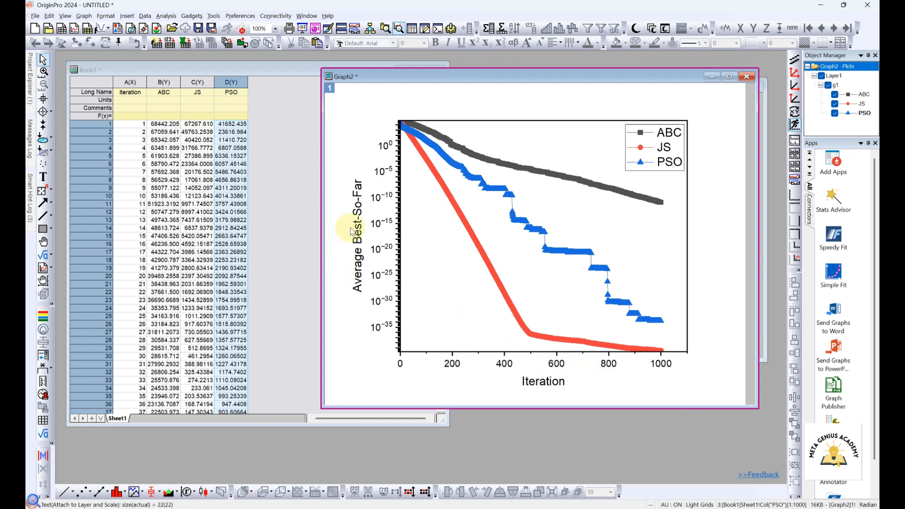
# Set the color of the bottom X axis title "Iteration" to purple #6E00DC and apply it.
pyautogui.click(400, 220)
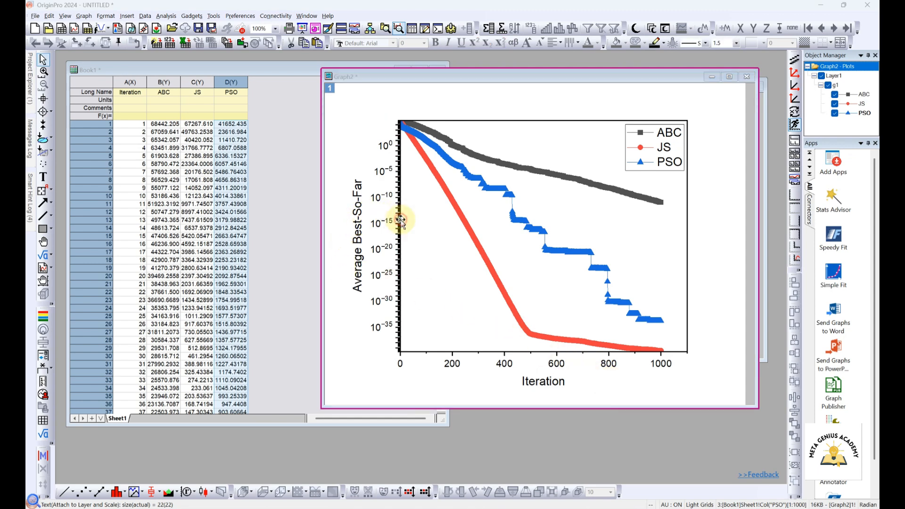
pyautogui.doubleClick(400, 220)
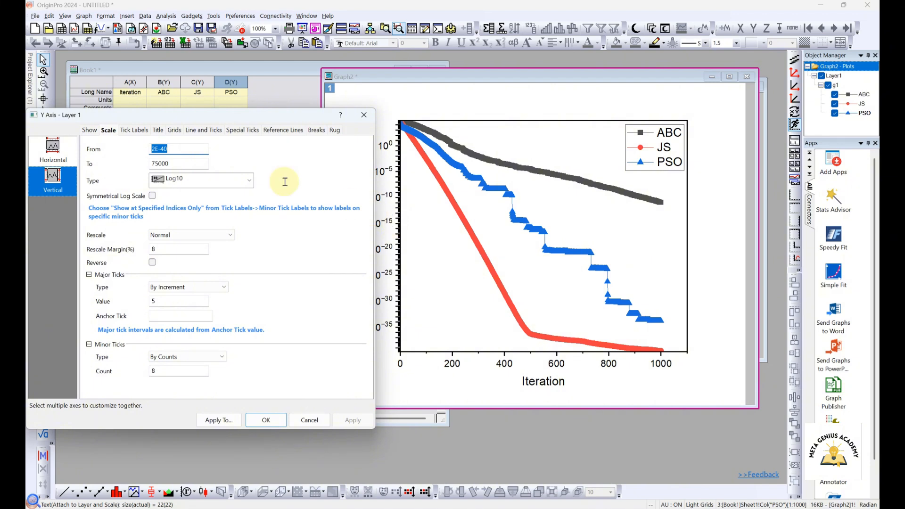
pyautogui.click(117, 124)
pyautogui.moveTo(224, 110); pyautogui.dragTo(288, 121)
pyautogui.click(72, 158)
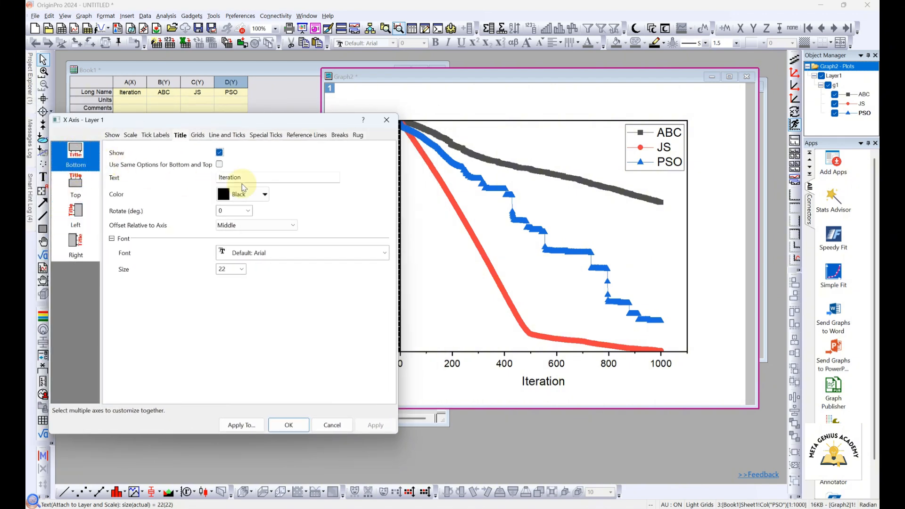
pyautogui.doubleClick(259, 178)
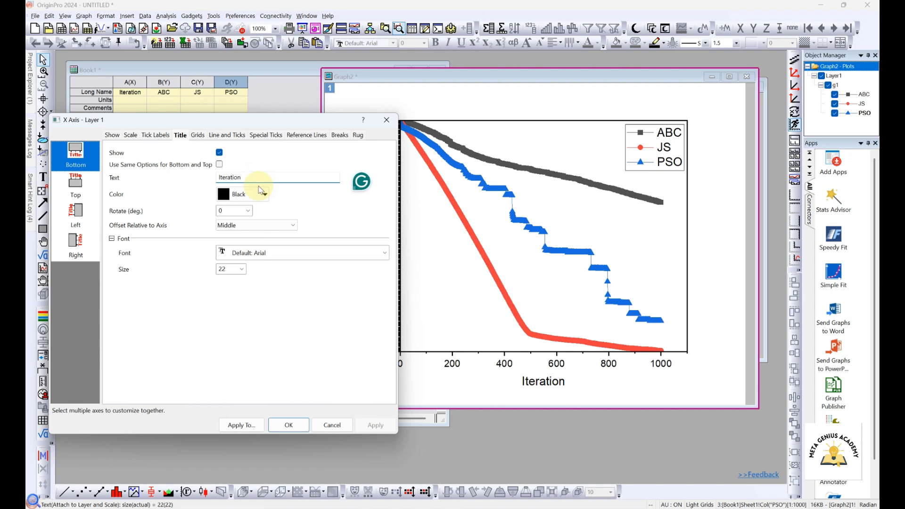
pyautogui.moveTo(293, 121); pyautogui.dragTo(332, 136)
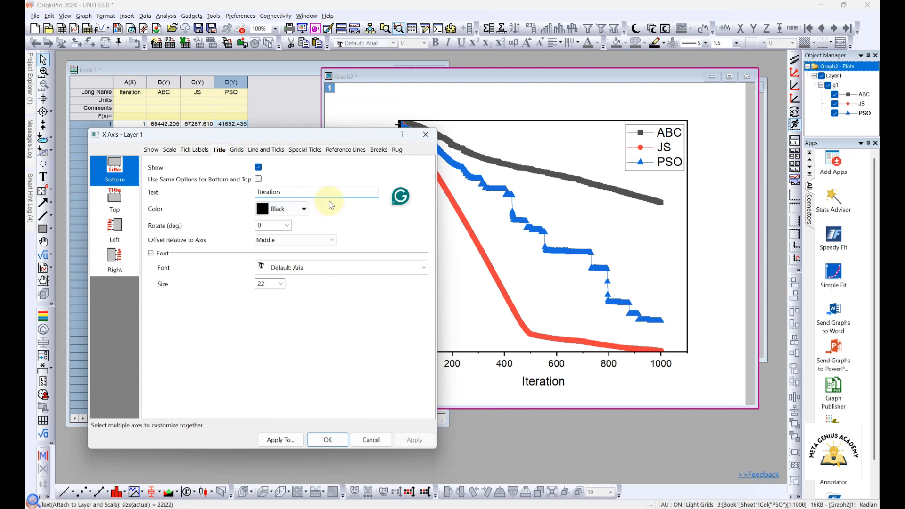
pyautogui.click(289, 208)
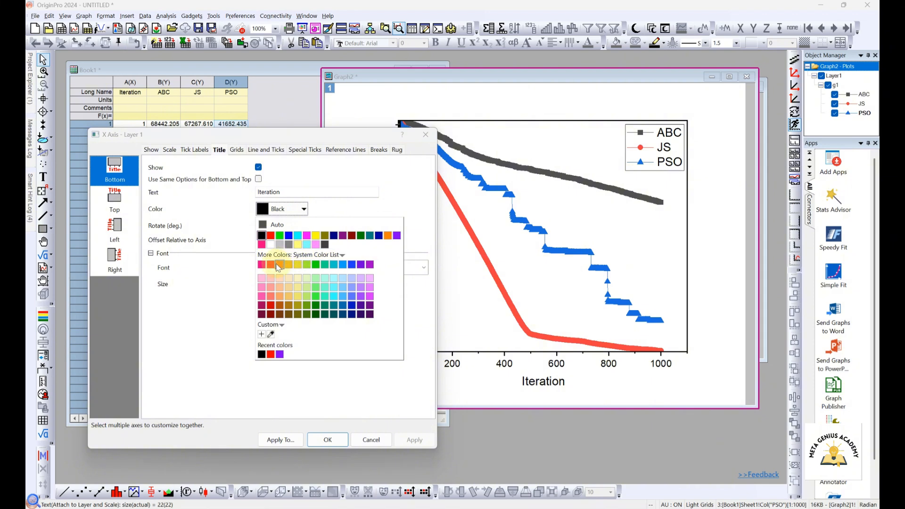
pyautogui.click(361, 265)
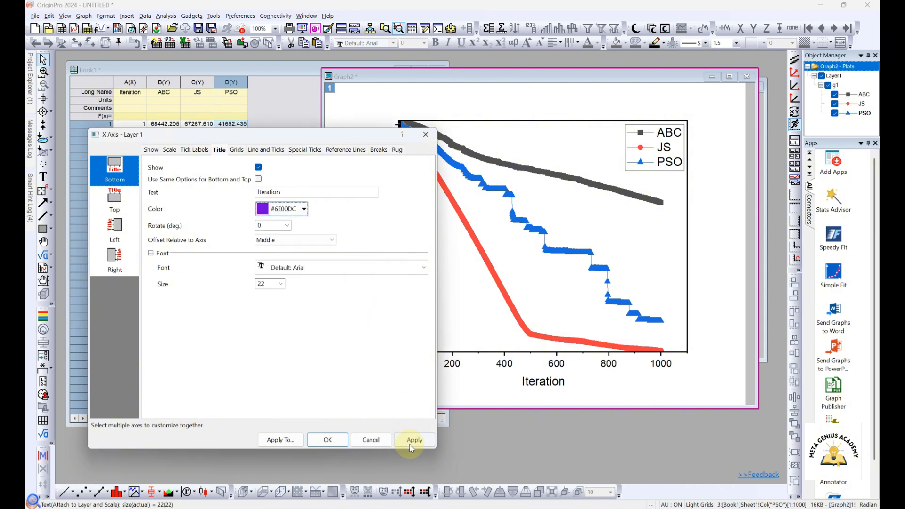
pyautogui.click(413, 439)
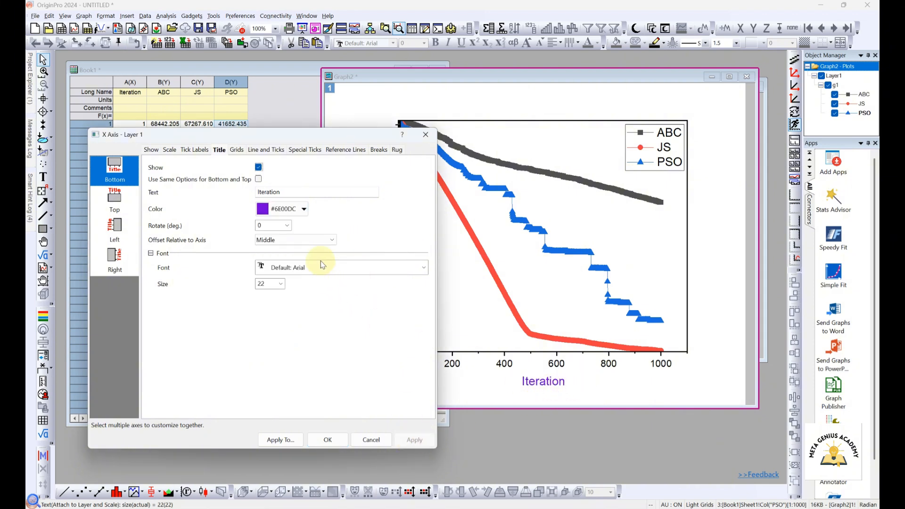
# Set the color of the bottom X axis title "Iteration" to Black and apply it.
pyautogui.click(302, 210)
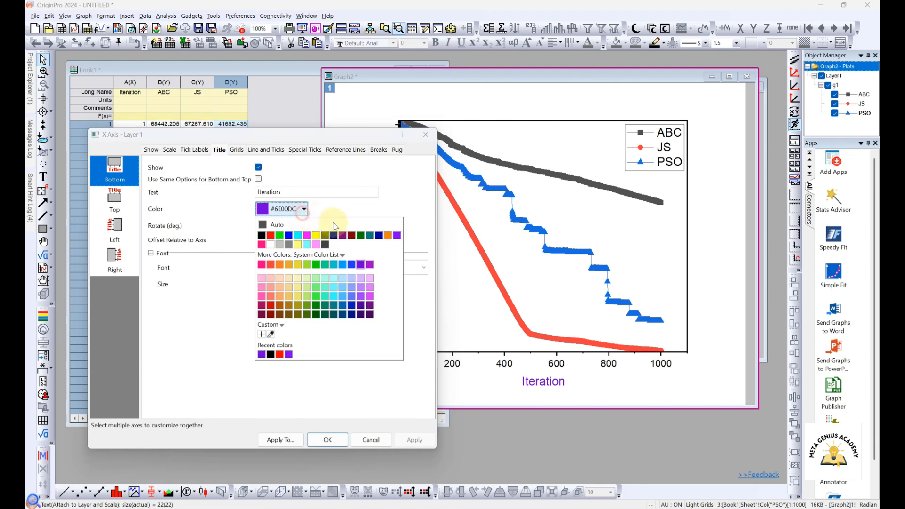
pyautogui.click(261, 235)
pyautogui.click(416, 447)
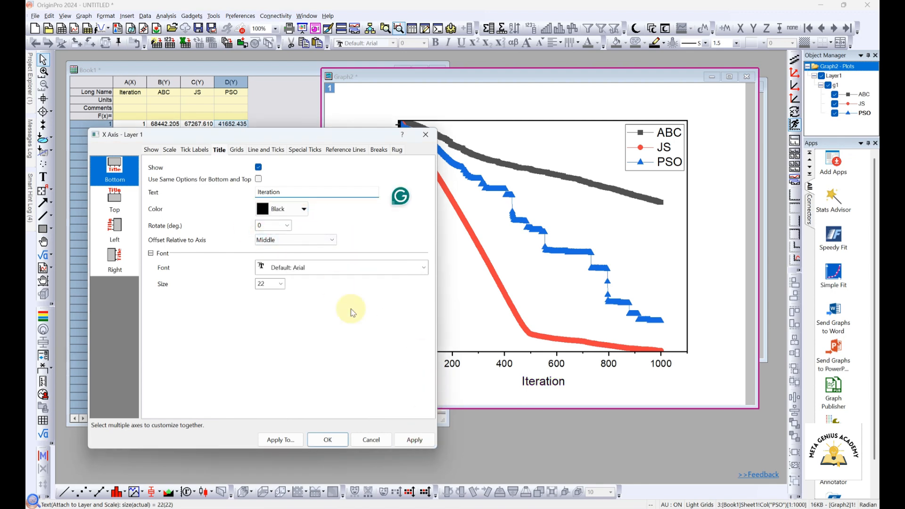
# Change the font of the bottom X axis title to Arial Black and apply it.
pyautogui.click(343, 267)
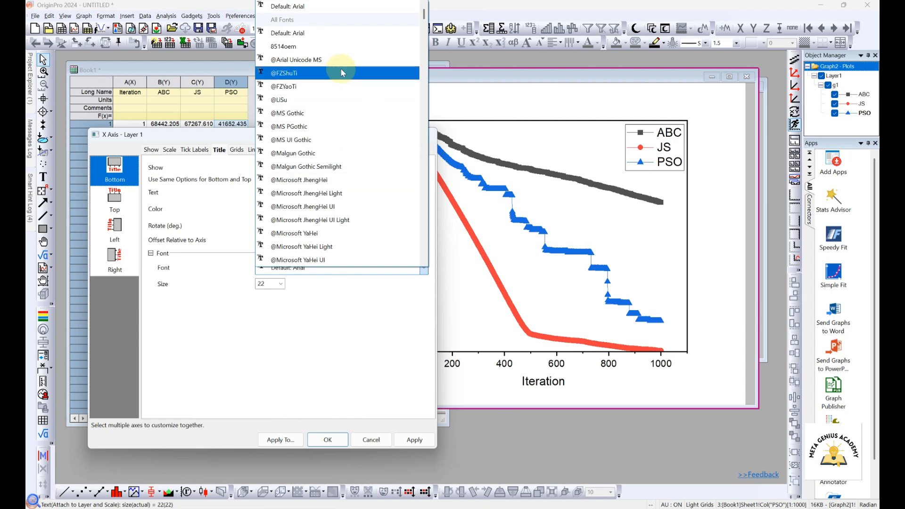
pyautogui.scroll(-15, 326, 188)
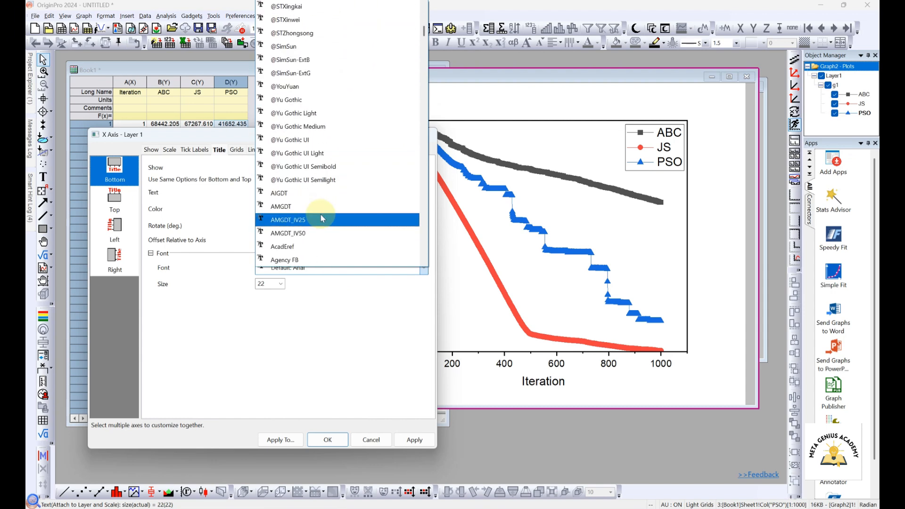
pyautogui.scroll(-2, 320, 214)
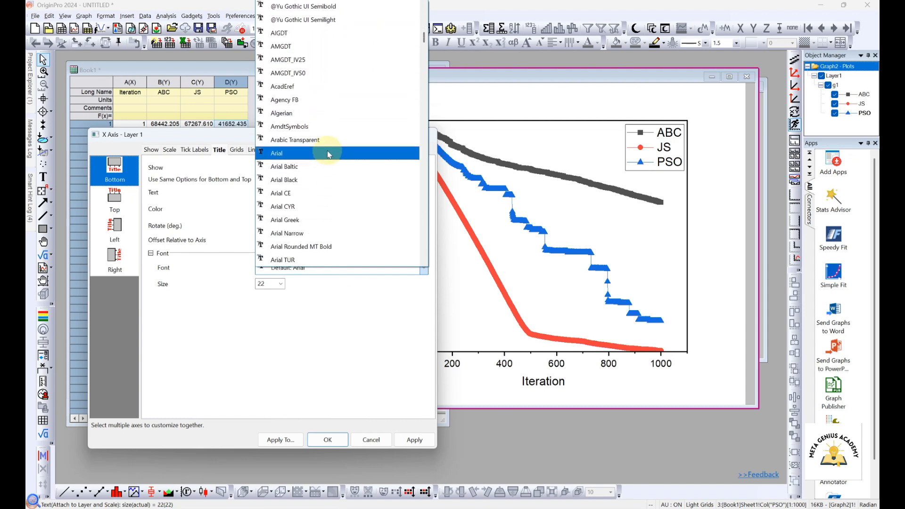
pyautogui.click(327, 180)
pyautogui.click(417, 440)
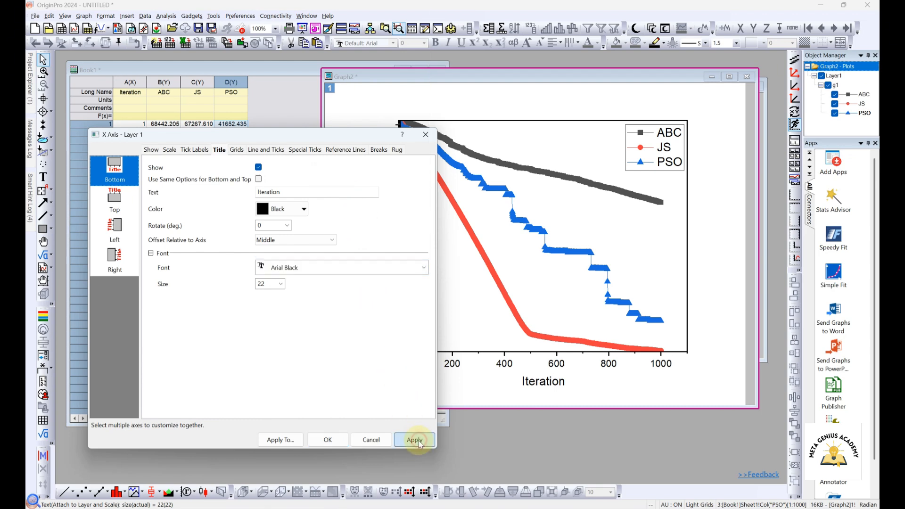
pyautogui.click(417, 441)
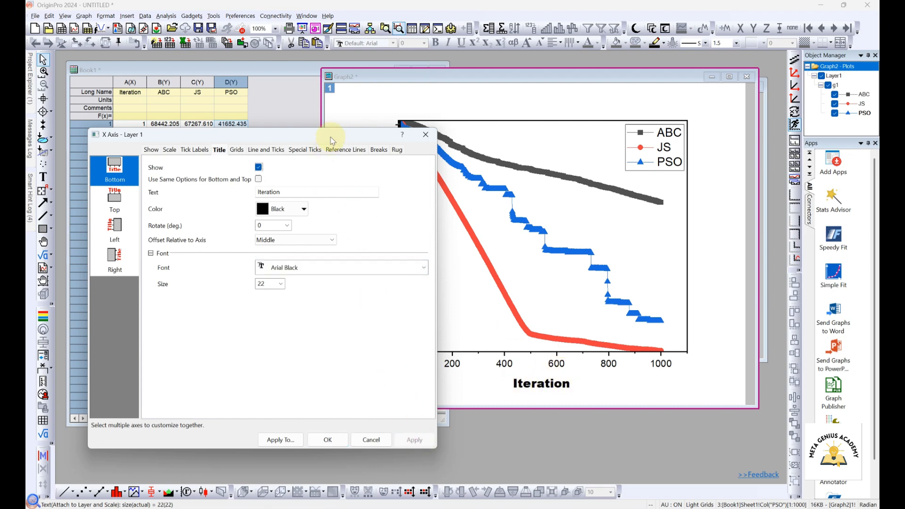
# Set the left Y axis title "Average Best-So-Far" to Orange with the Arial Black font and apply it.
pyautogui.moveTo(332, 137); pyautogui.dragTo(354, 166)
pyautogui.moveTo(281, 172); pyautogui.dragTo(633, 158)
pyautogui.click(488, 255)
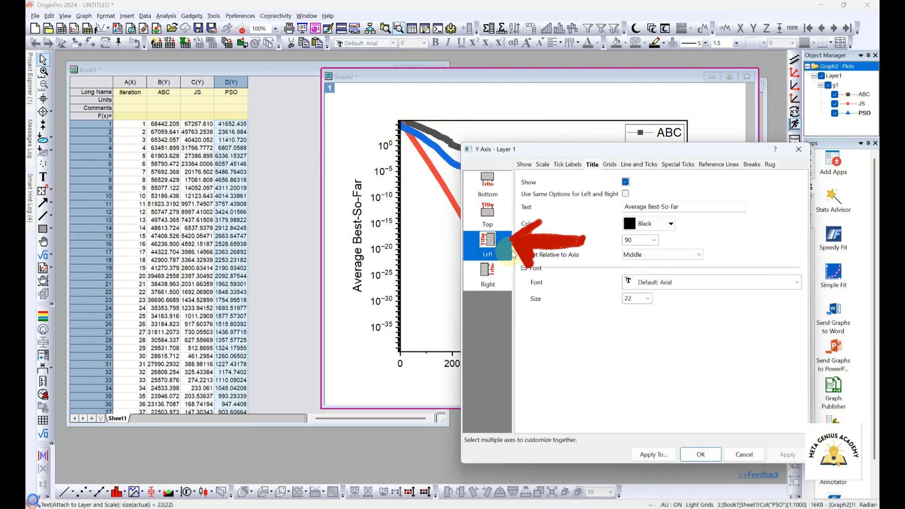
pyautogui.click(647, 227)
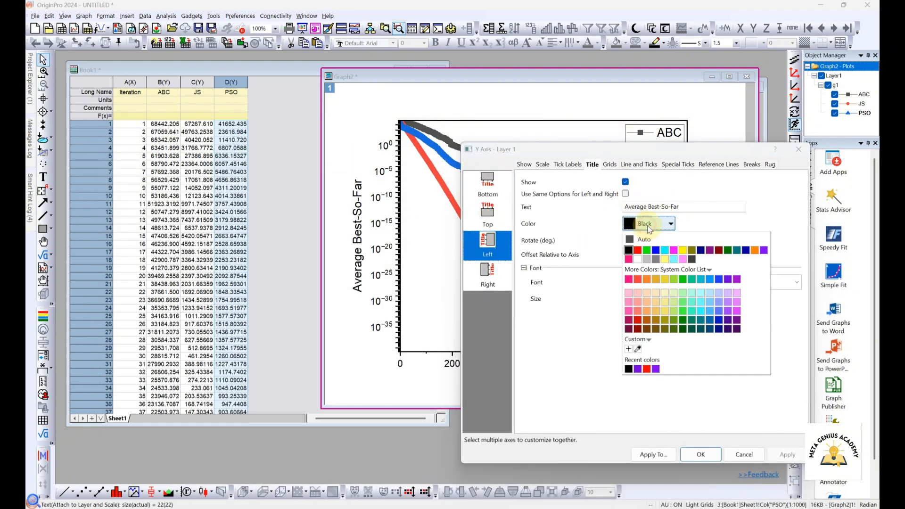
pyautogui.click(756, 250)
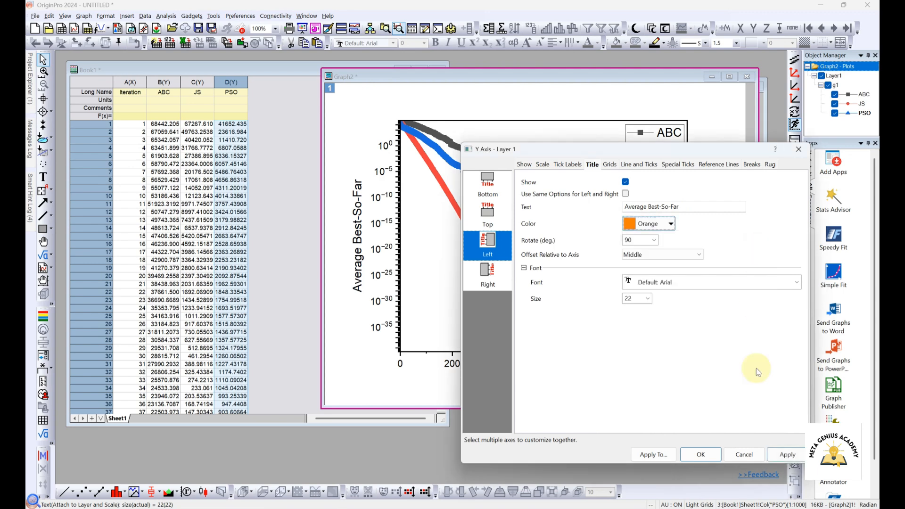
pyautogui.click(716, 282)
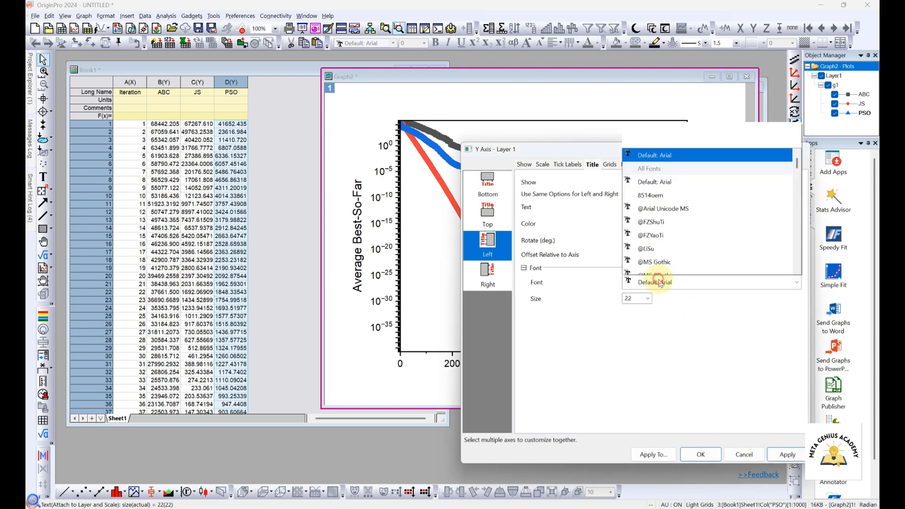
pyautogui.scroll(-5, 659, 190)
pyautogui.scroll(-5, 660, 190)
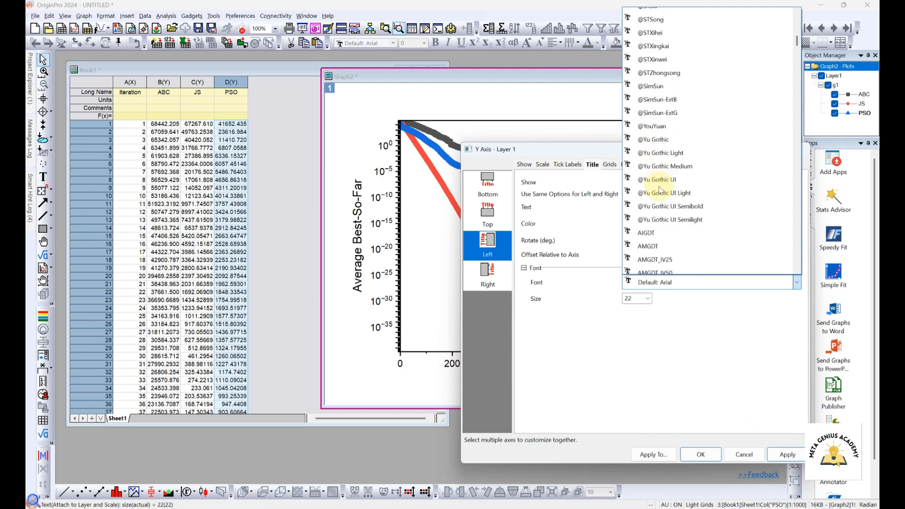
pyautogui.click(659, 231)
pyautogui.click(787, 454)
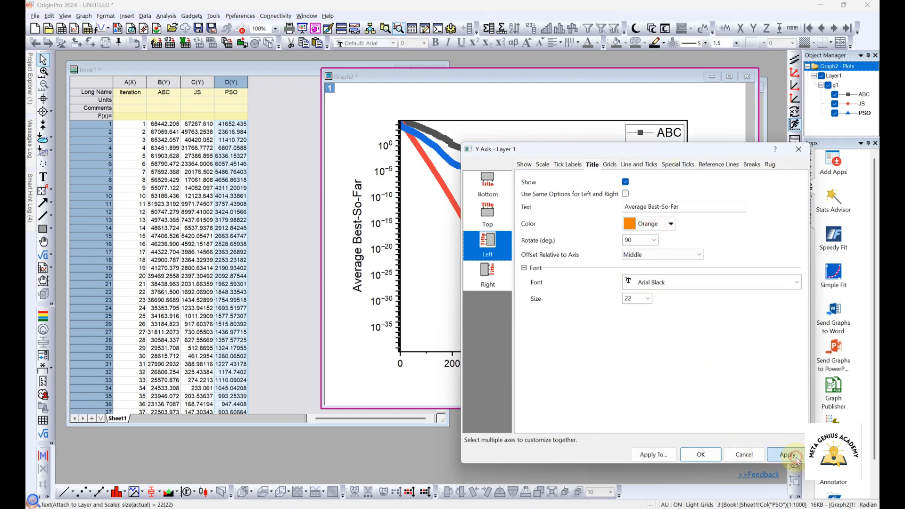
# Set the color of the left Y axis title to Black and apply it.
pyautogui.click(670, 223)
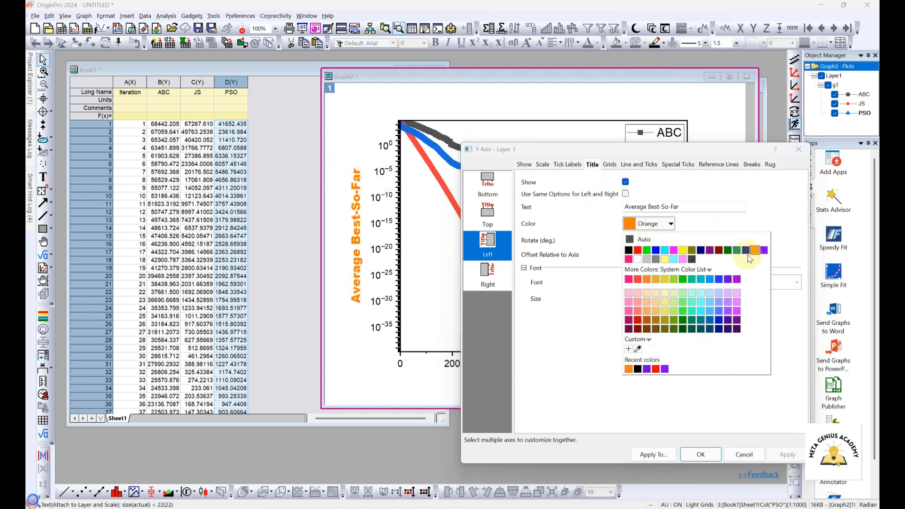
pyautogui.click(632, 252)
pyautogui.click(787, 454)
# Show the top X axis title and set its text to "Comparison of Algorithms".
pyautogui.moveTo(632, 157); pyautogui.dragTo(264, 125)
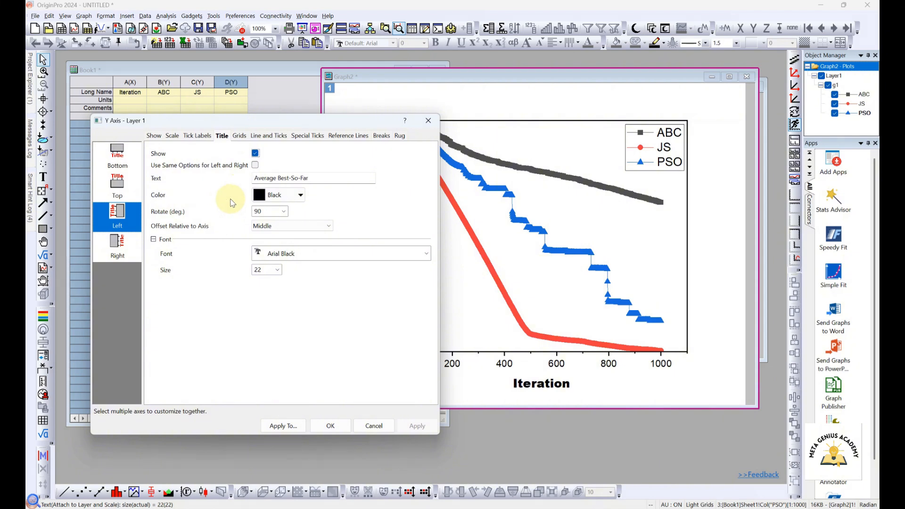
pyautogui.click(117, 185)
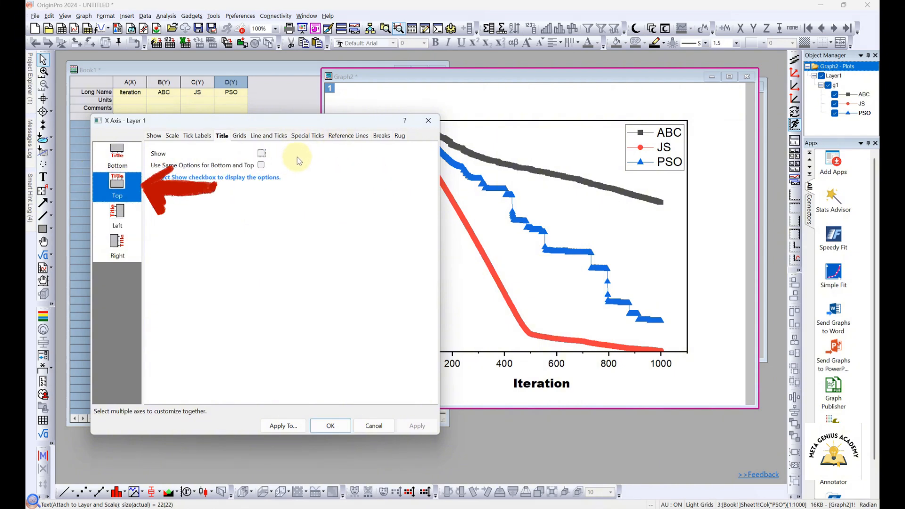
pyautogui.click(285, 184)
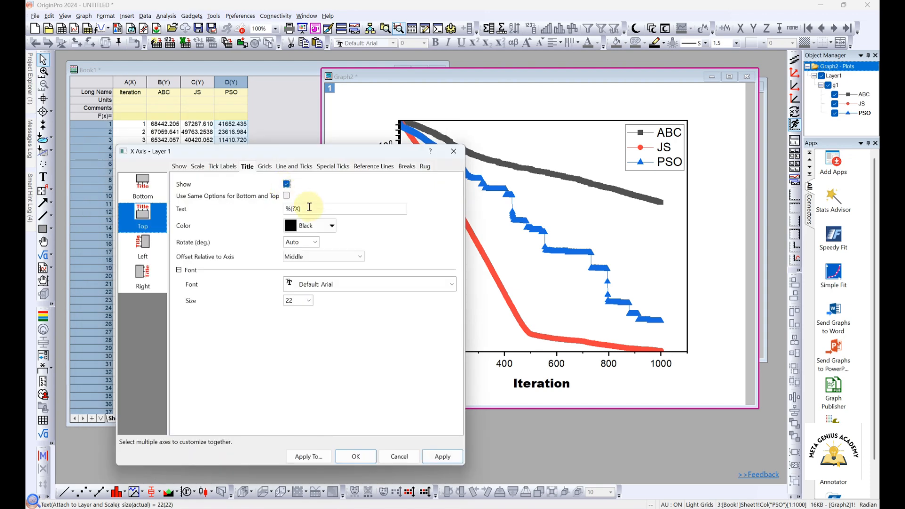
pyautogui.moveTo(321, 212); pyautogui.dragTo(283, 213)
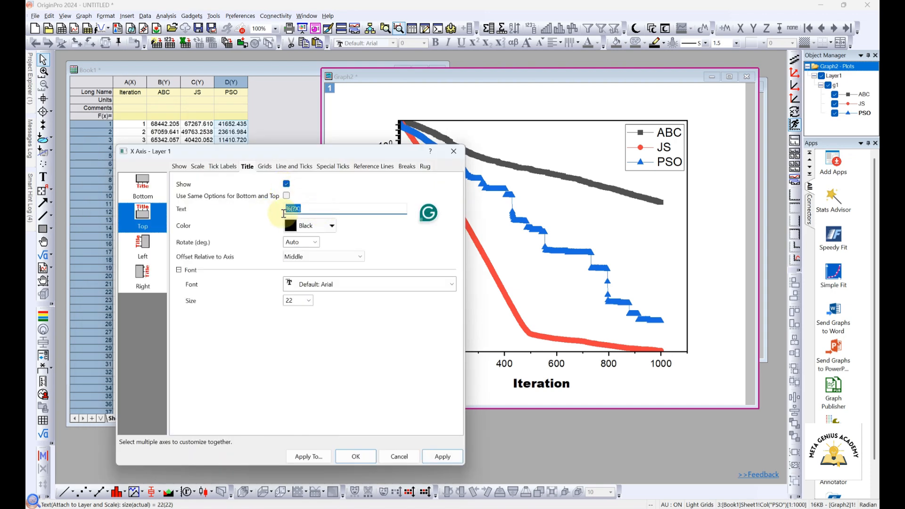
pyautogui.write('Comparison of Algorithms')
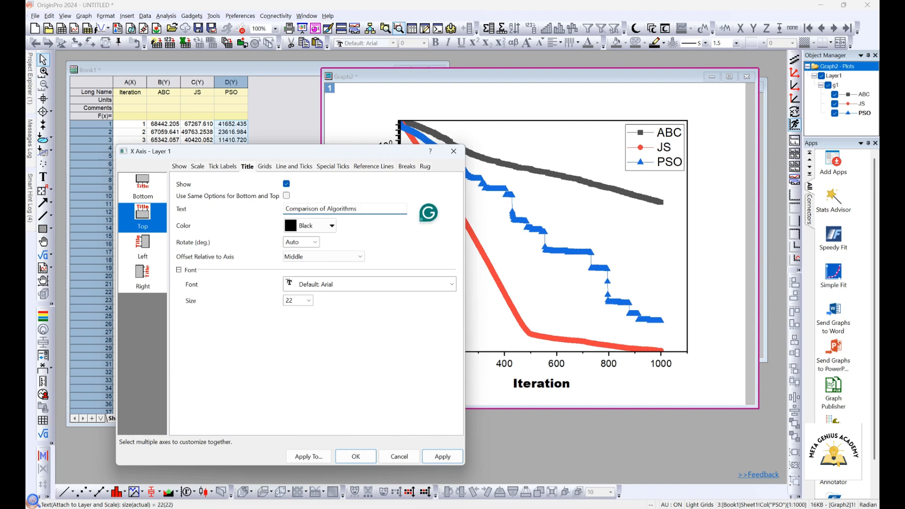
pyautogui.click(442, 456)
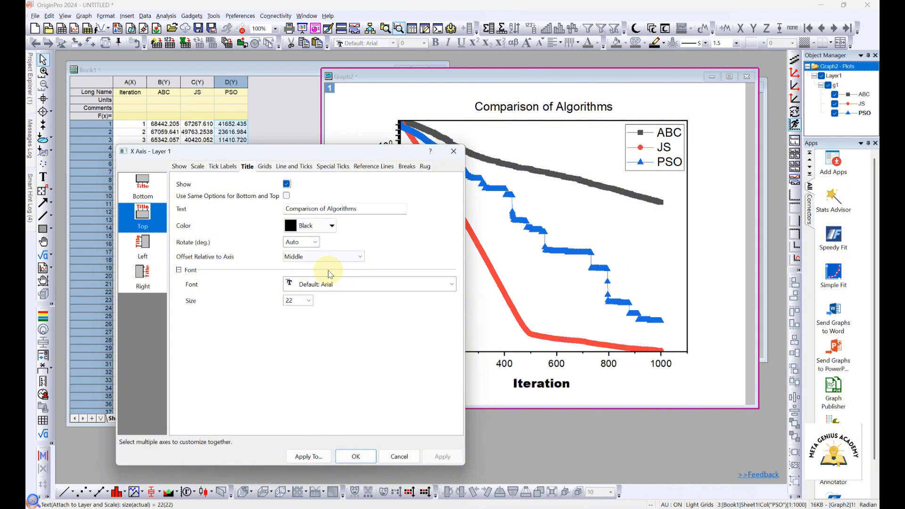
# Change the font of the top title "Comparison of Algorithms" to Arial Black and accept the axis settings.
pyautogui.click(333, 286)
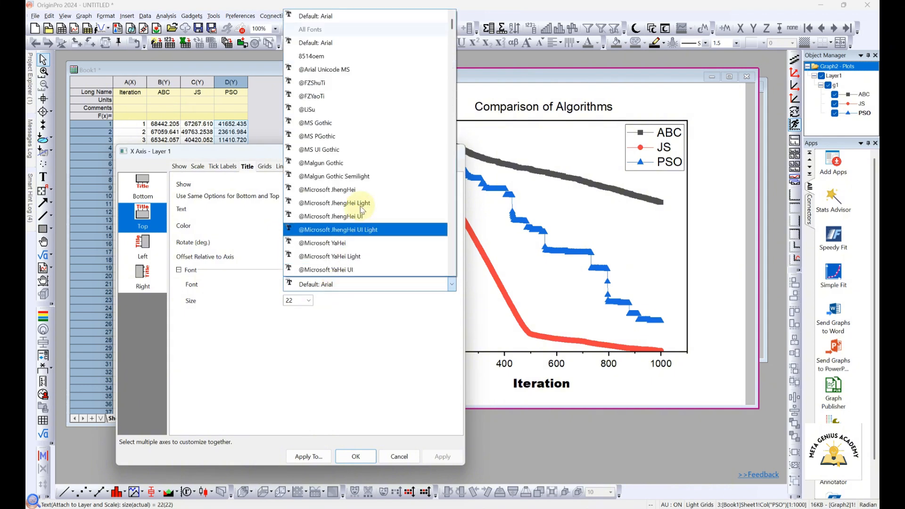
pyautogui.scroll(-4, 360, 210)
pyautogui.scroll(-3, 360, 215)
pyautogui.click(344, 228)
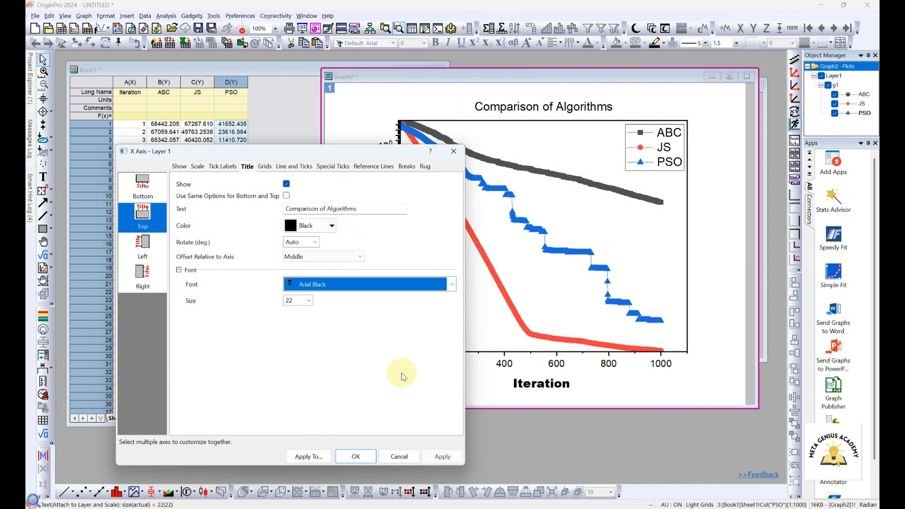
pyautogui.click(441, 456)
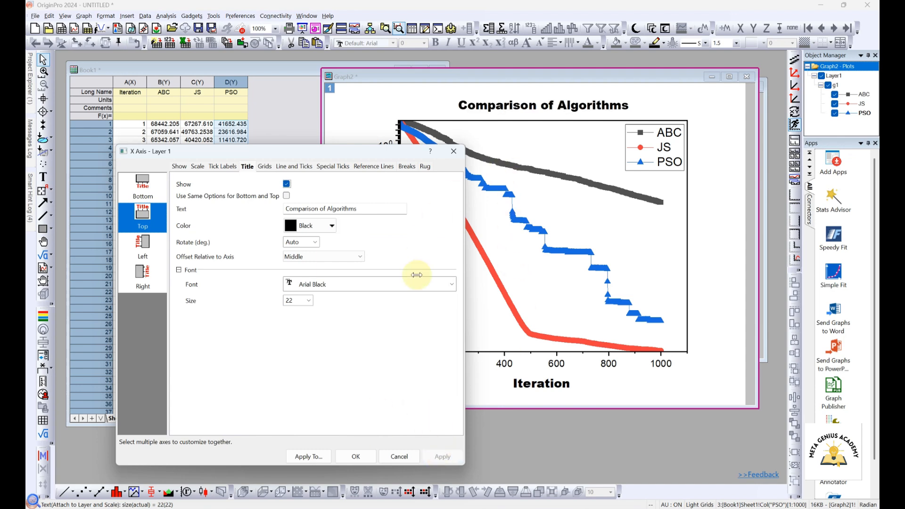
pyautogui.click(356, 456)
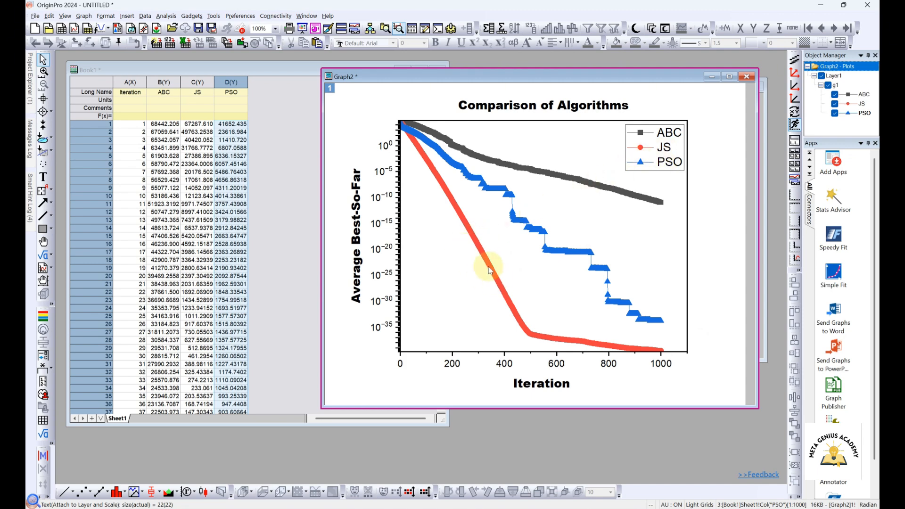
# Open the plot details of the ABC curve and bring up its line settings.
pyautogui.doubleClick(554, 178)
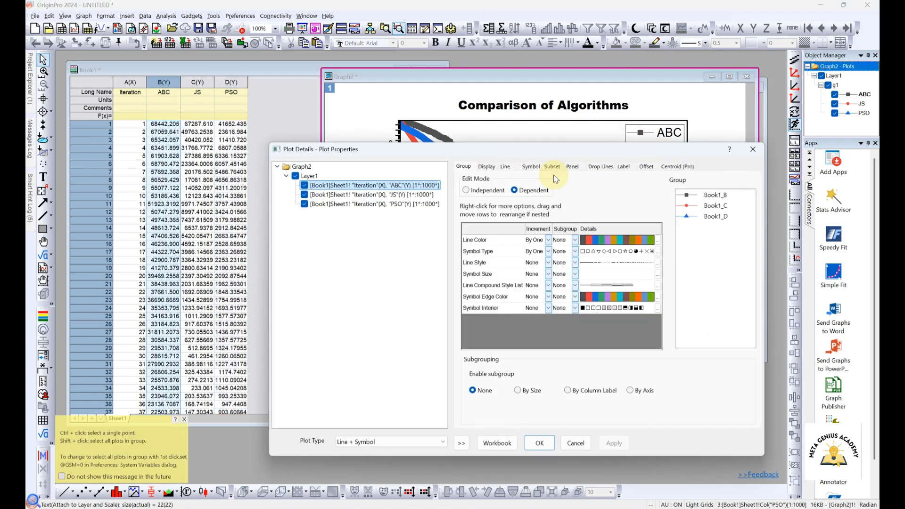
pyautogui.moveTo(626, 153); pyautogui.dragTo(424, 215)
pyautogui.click(349, 179)
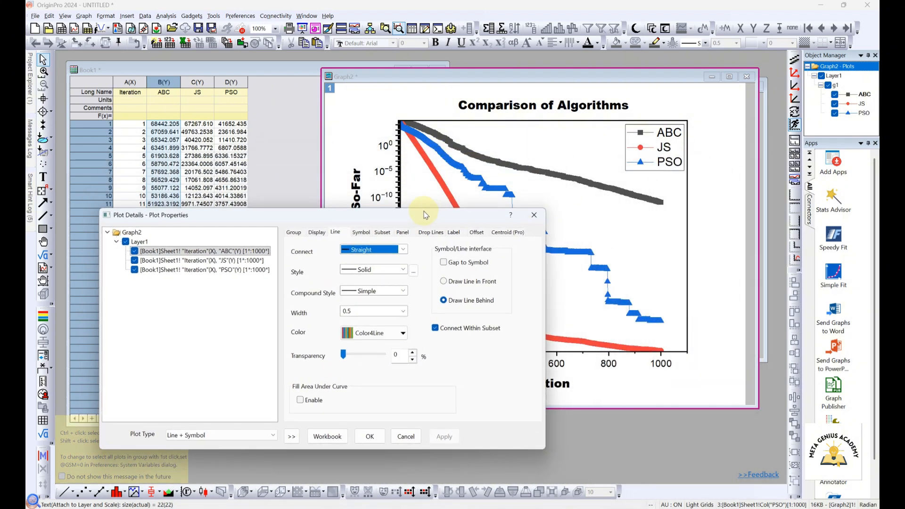
# Color the grouped curves by plots with the Viridis palette and apply it.
pyautogui.click(408, 334)
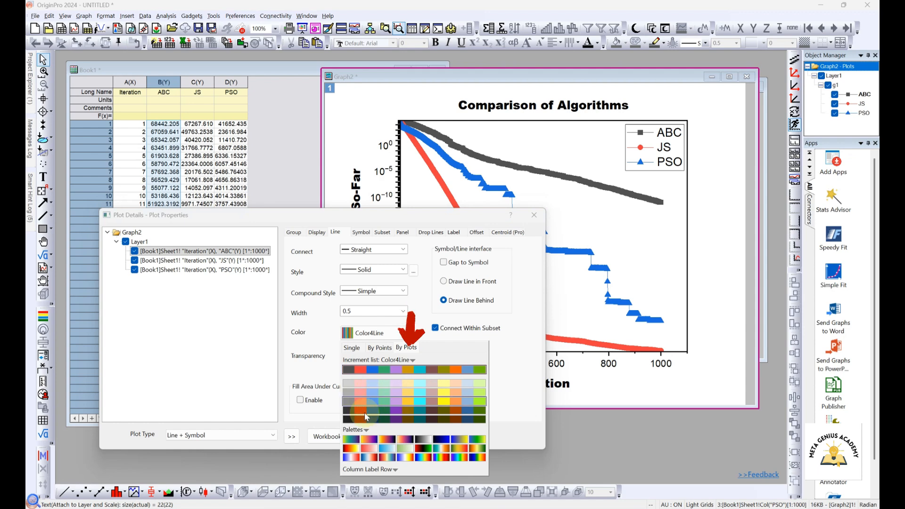
pyautogui.click(354, 440)
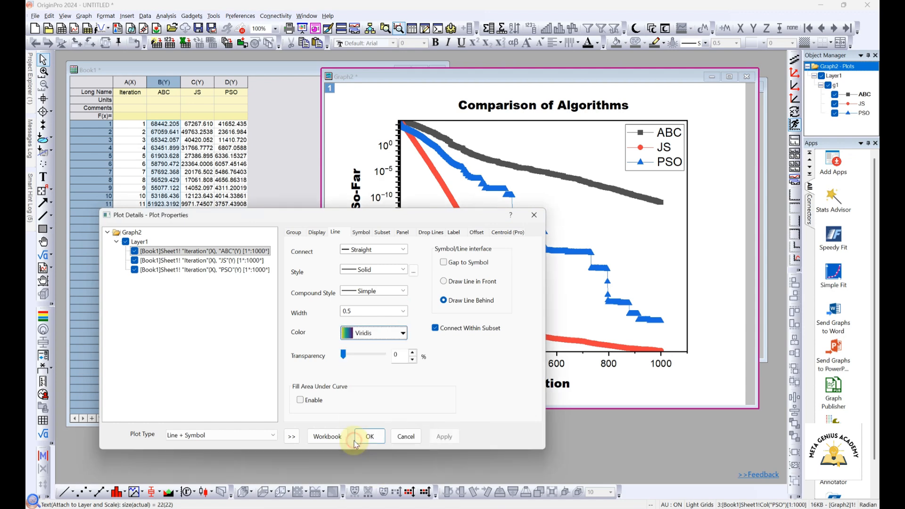
pyautogui.click(443, 436)
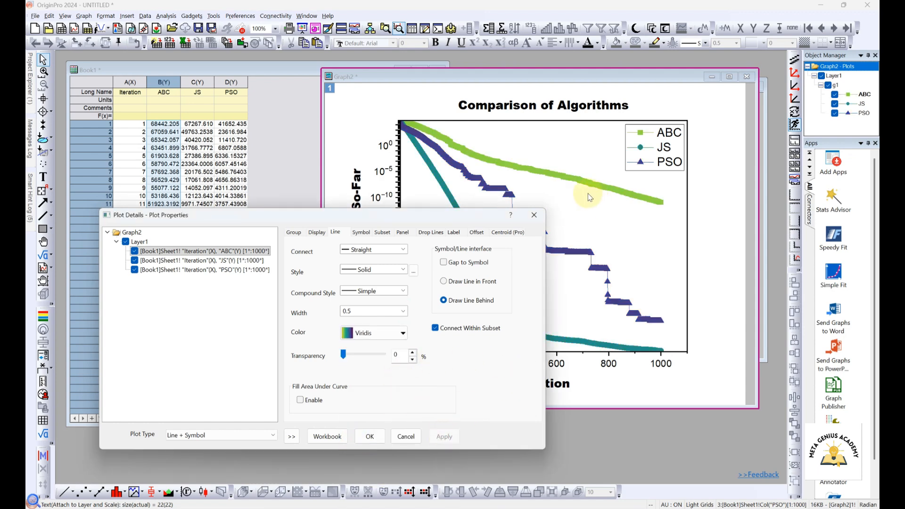
# Set the line color of the grouped curves to the single purple #9D3CFF and apply it.
pyautogui.click(368, 338)
pyautogui.click(352, 347)
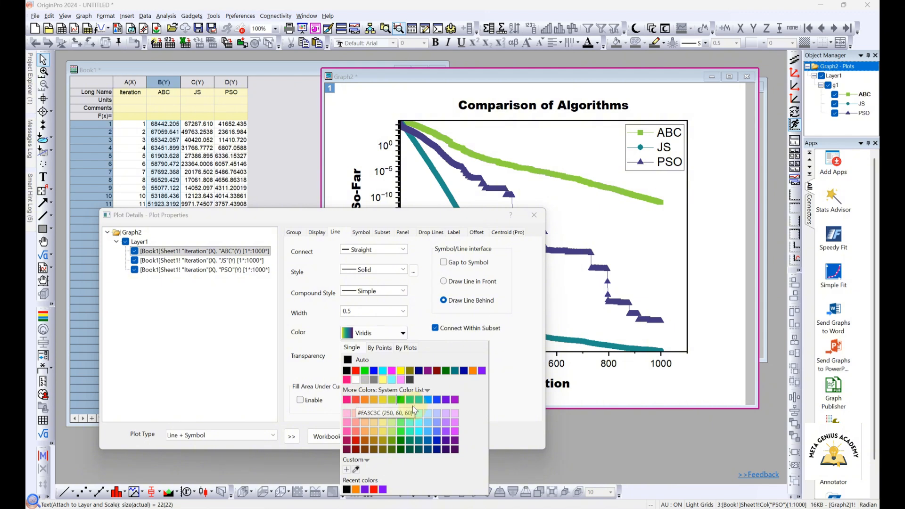
pyautogui.click(446, 435)
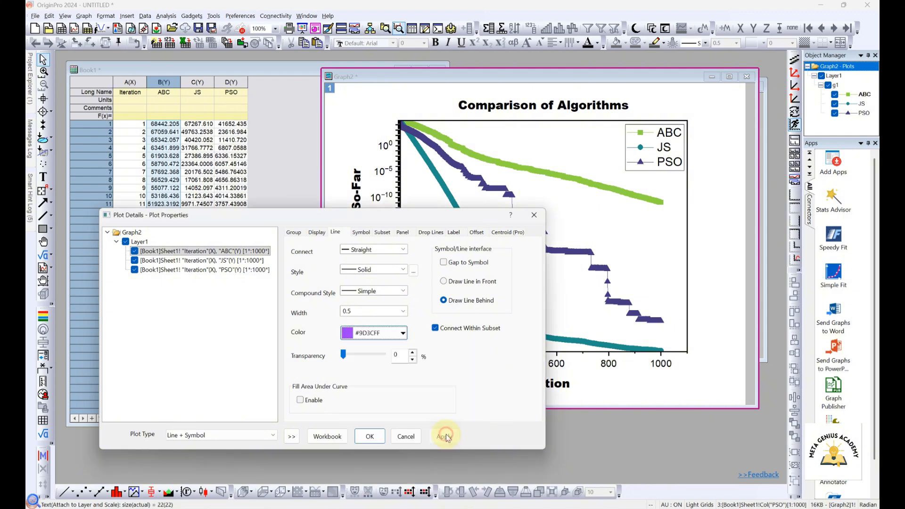
pyautogui.click(444, 437)
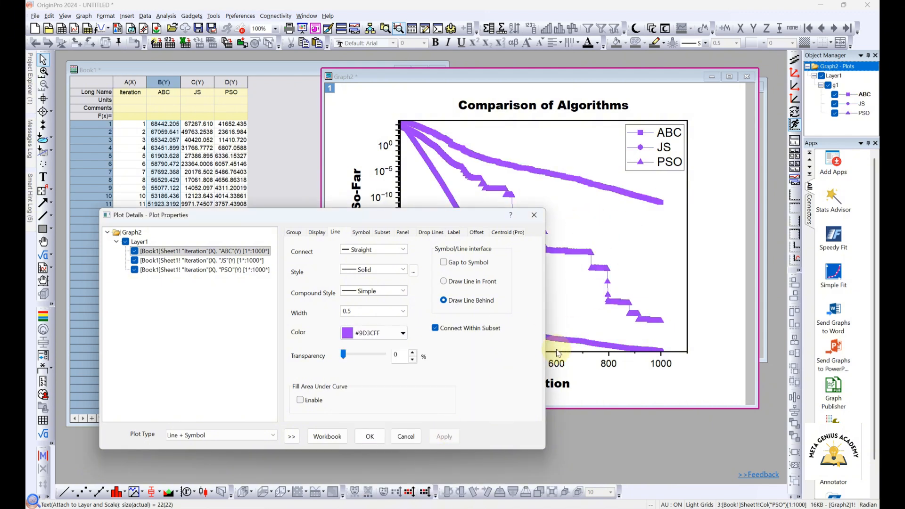
# Set the line color of the grouped curves to single Black and apply it.
pyautogui.click(377, 333)
pyautogui.click(346, 370)
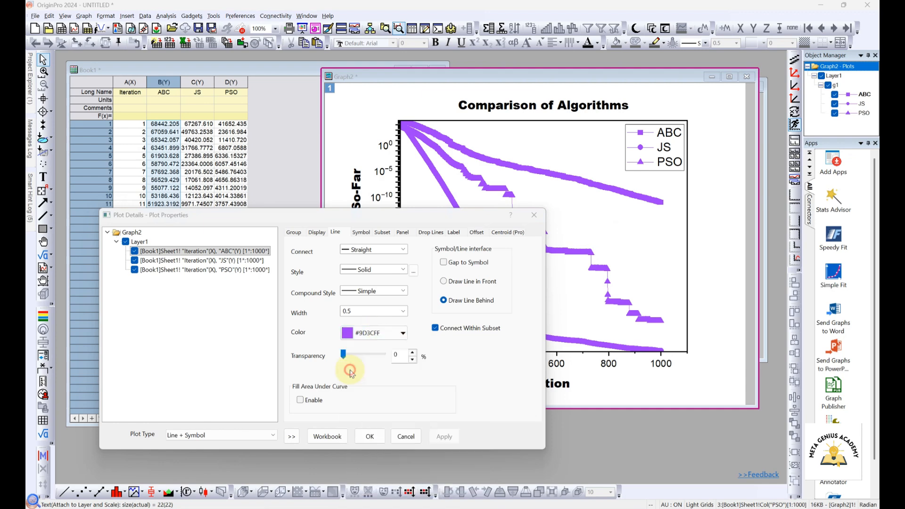
pyautogui.click(453, 441)
# Color the grouped curves by plots with the Color4Line increment list and accept the plot details.
pyautogui.click(396, 333)
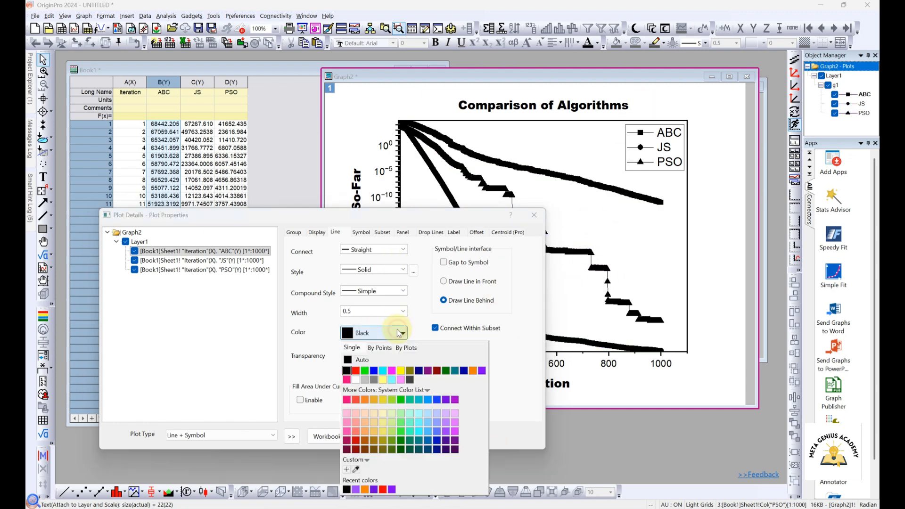
pyautogui.click(379, 347)
pyautogui.click(406, 347)
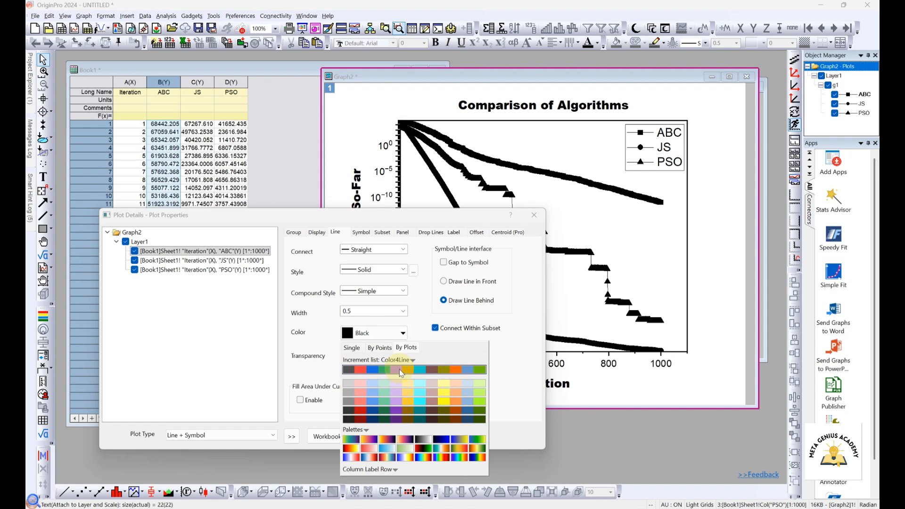
pyautogui.click(399, 369)
pyautogui.click(444, 436)
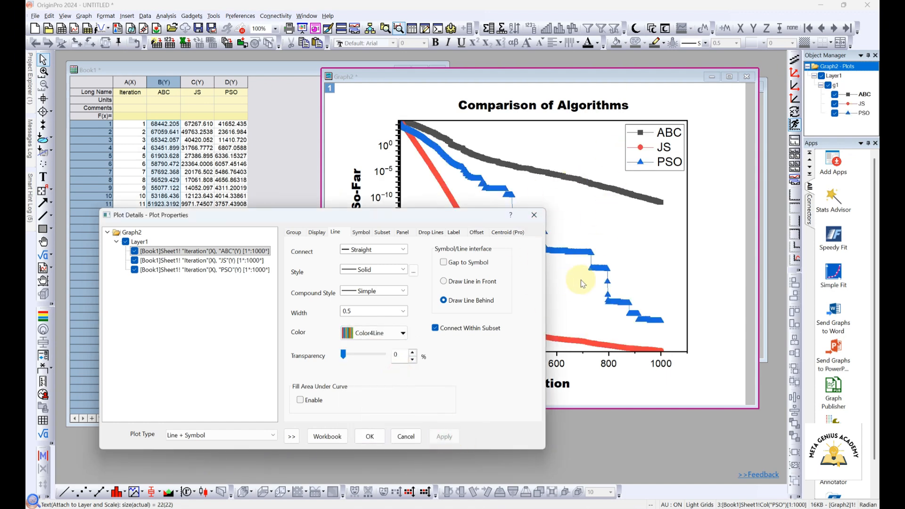
pyautogui.press('Return')
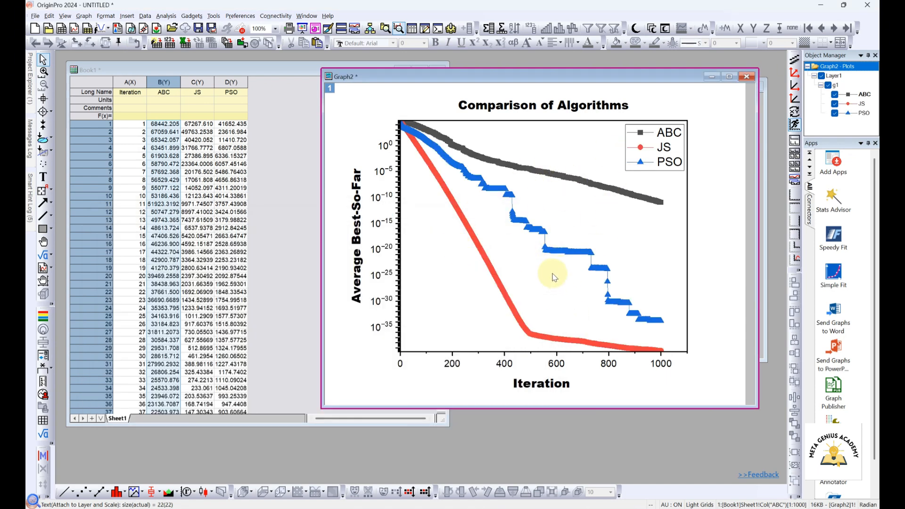
# Move the graph window over the workbook and widen the Object Manager so the plot list is fully readable.
pyautogui.moveTo(604, 77); pyautogui.dragTo(553, 91)
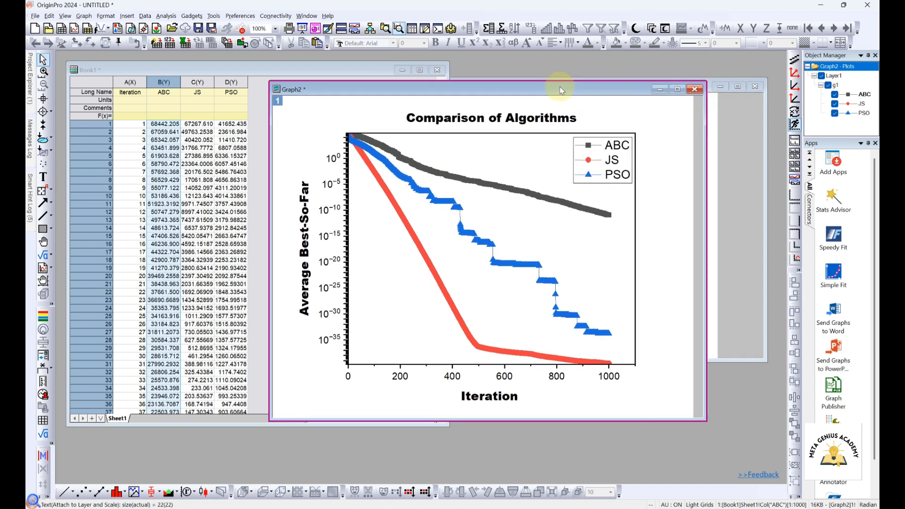
pyautogui.click(593, 149)
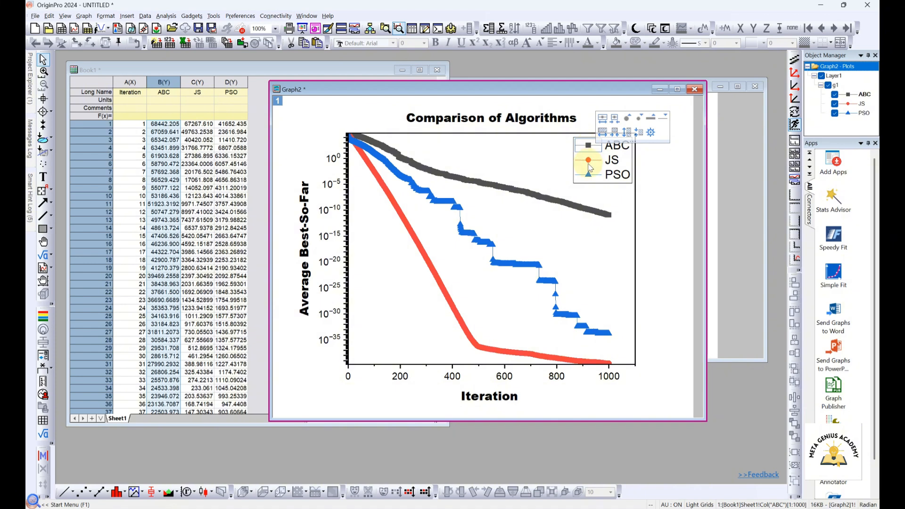
pyautogui.click(589, 167)
pyautogui.moveTo(801, 181); pyautogui.dragTo(723, 186)
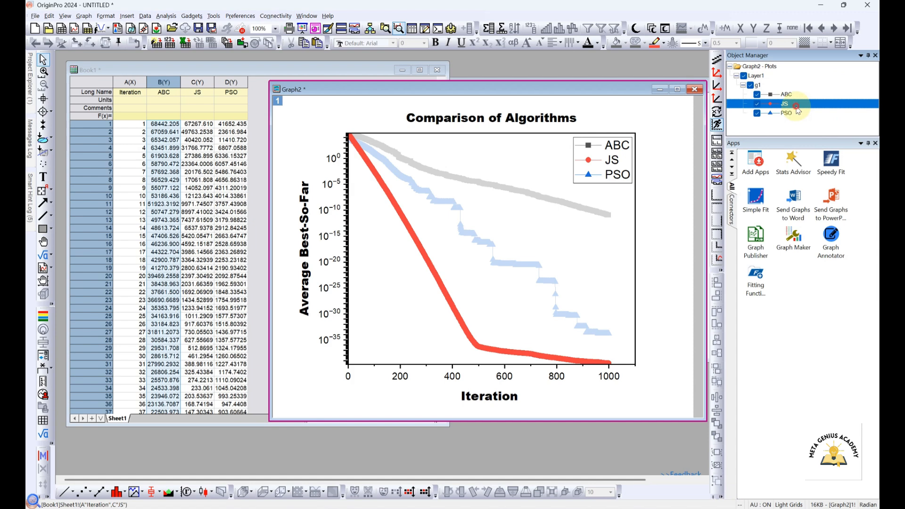
# Reorder the plots in group g1 to JS, PSO, ABC.
pyautogui.moveTo(799, 102)
pyautogui.mouseDown()
pyautogui.moveTo(801, 85)
pyautogui.moveTo(800, 95)
pyautogui.mouseUp()
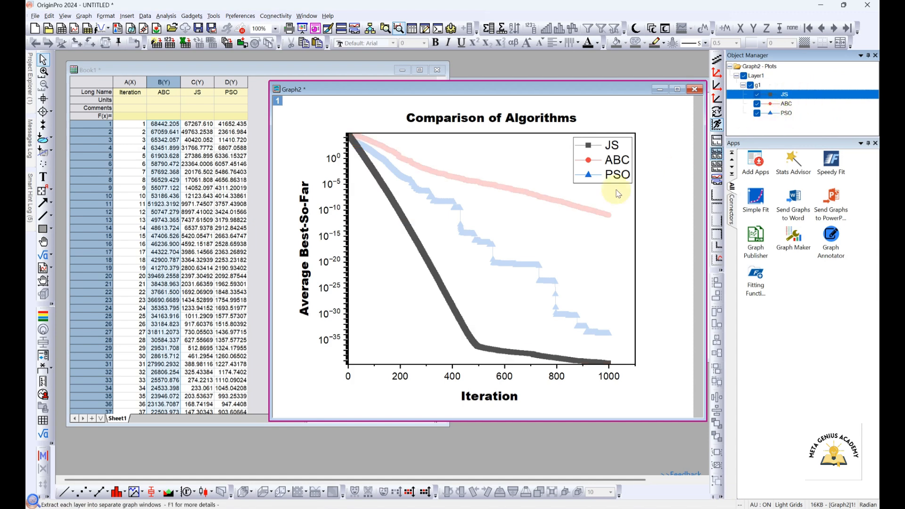
pyautogui.click(799, 114)
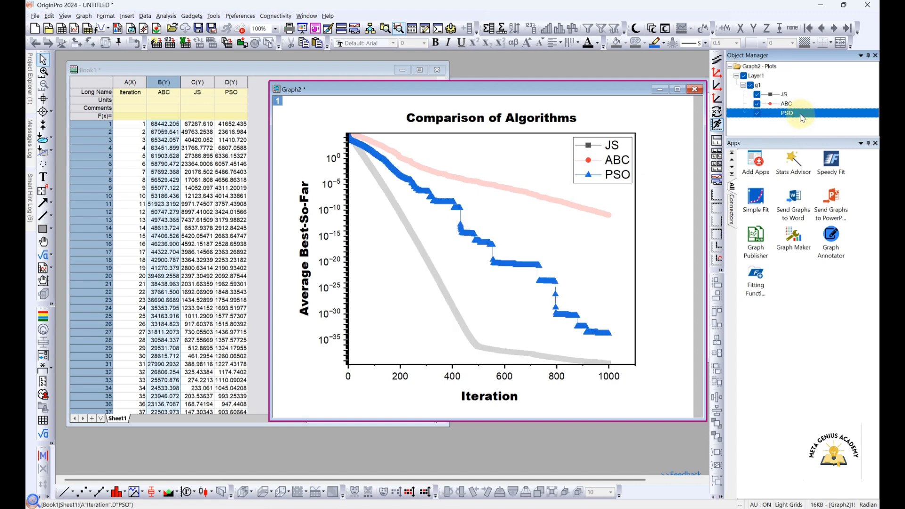
pyautogui.moveTo(801, 116); pyautogui.dragTo(806, 104)
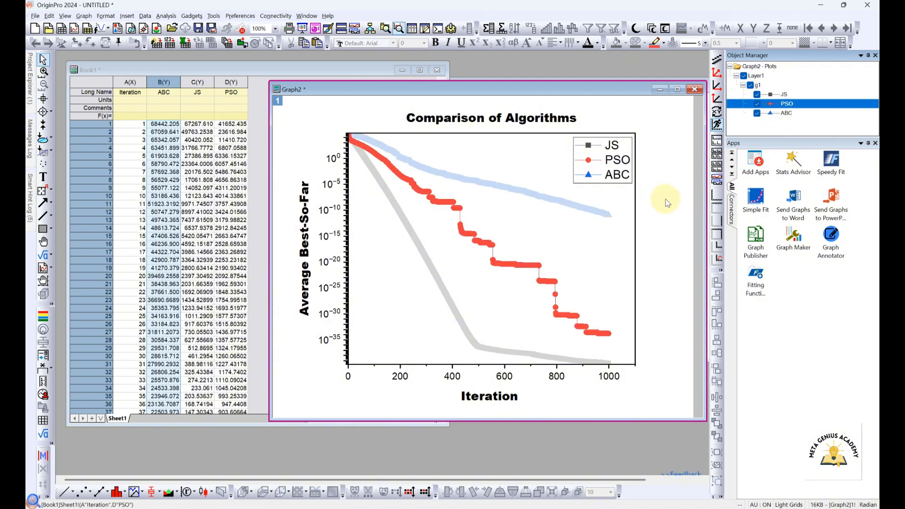
pyautogui.click(653, 189)
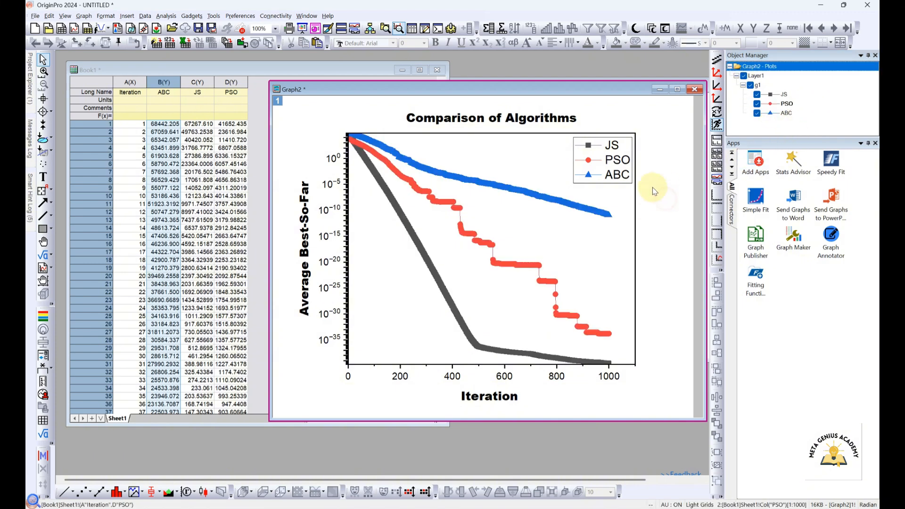
# Move the ABC plot back to the head of group g1, above JS and PSO.
pyautogui.click(798, 115)
pyautogui.moveTo(799, 114); pyautogui.dragTo(801, 93)
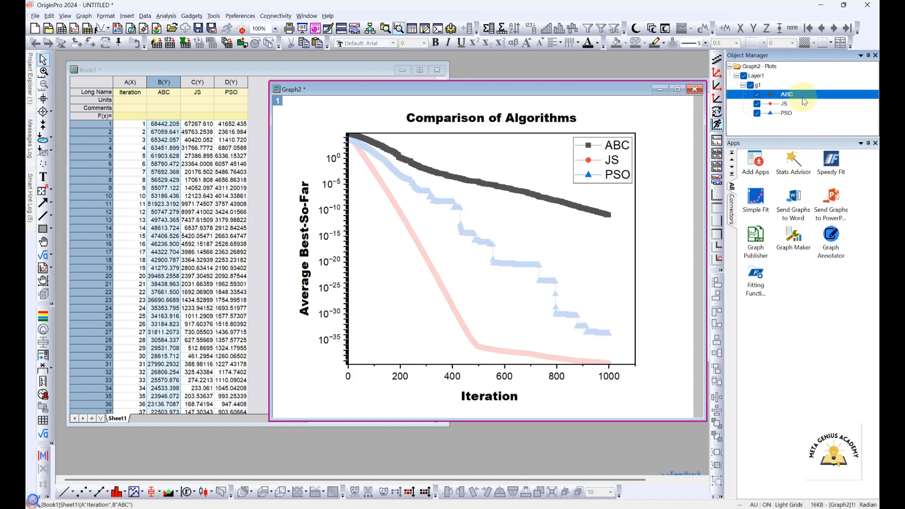
pyautogui.click(656, 233)
# Try a legend font size of 28 and settle on 18.
pyautogui.click(615, 146)
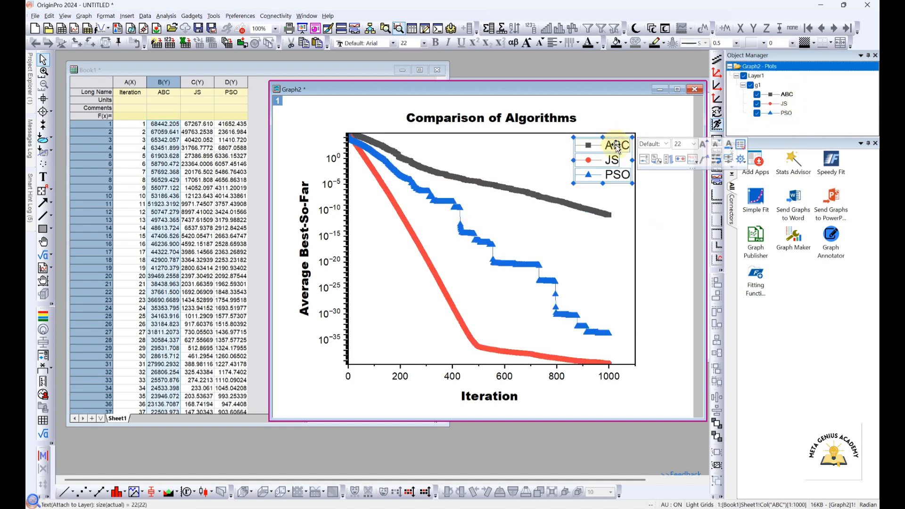
pyautogui.click(694, 144)
pyautogui.click(678, 254)
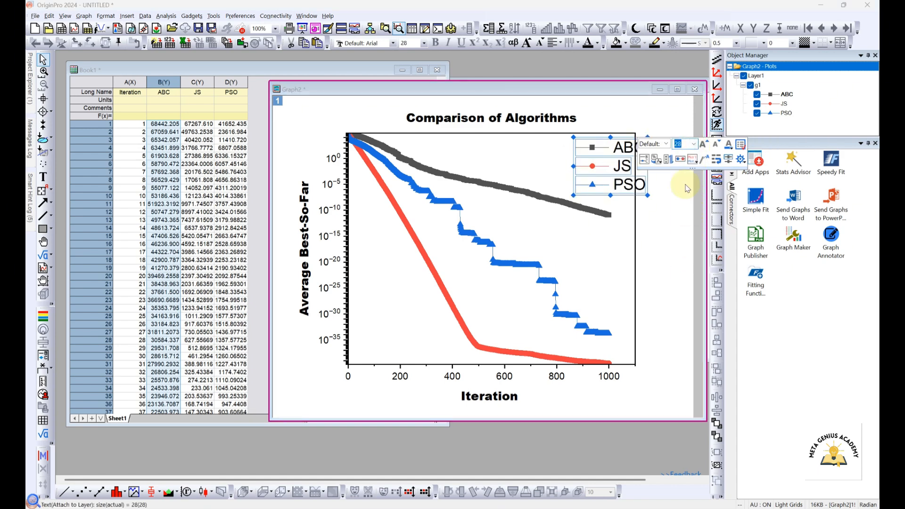
pyautogui.click(693, 143)
pyautogui.click(676, 213)
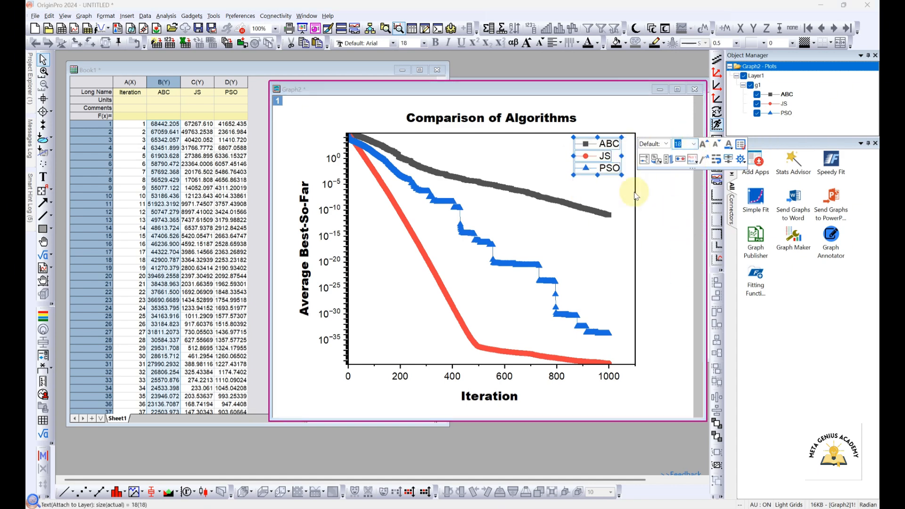
pyautogui.click(666, 205)
# Move the legend slightly closer to the upper-right corner of the plot frame.
pyautogui.click(613, 178)
pyautogui.moveTo(614, 178); pyautogui.dragTo(621, 179)
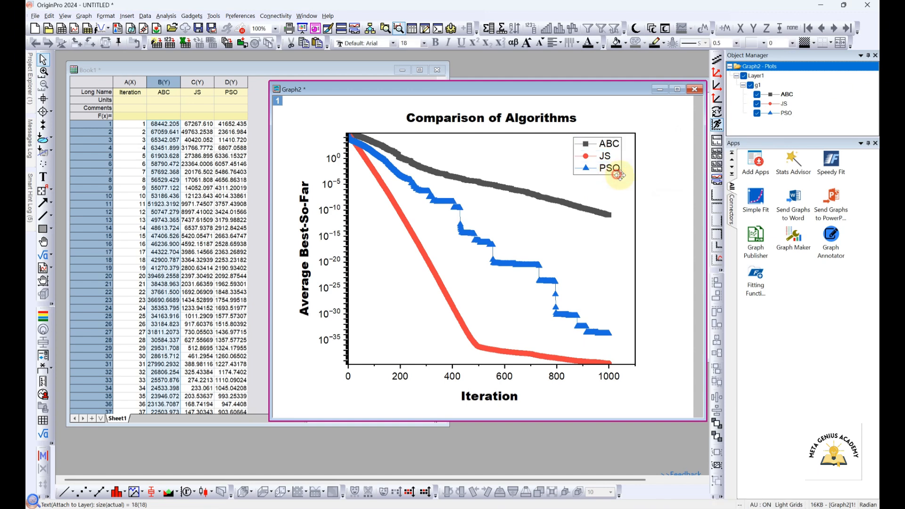
pyautogui.click(666, 185)
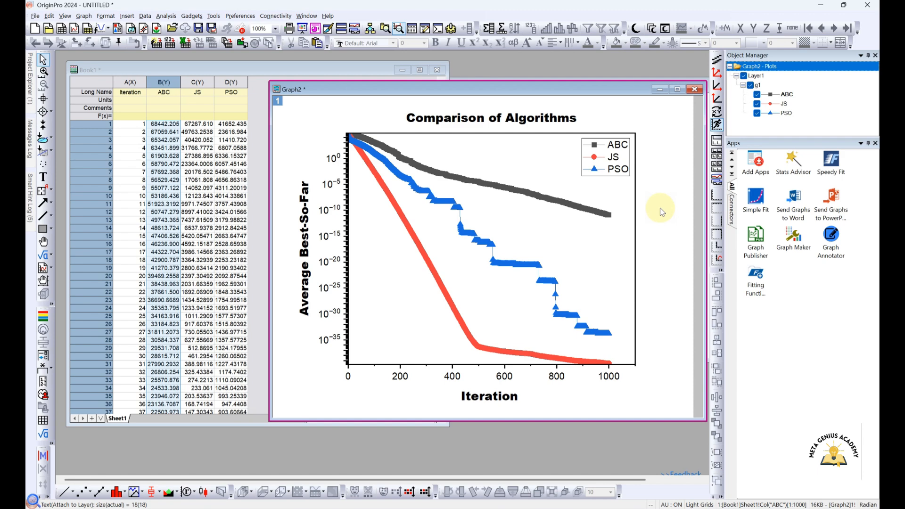
# Start exporting the graph as an image and choose TIFF as the image type.
pyautogui.rightClick(520, 89)
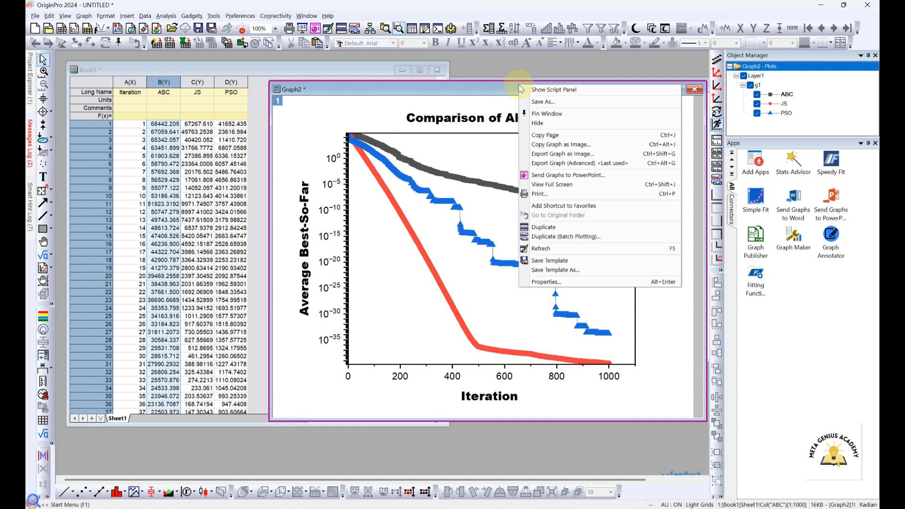
pyautogui.click(562, 155)
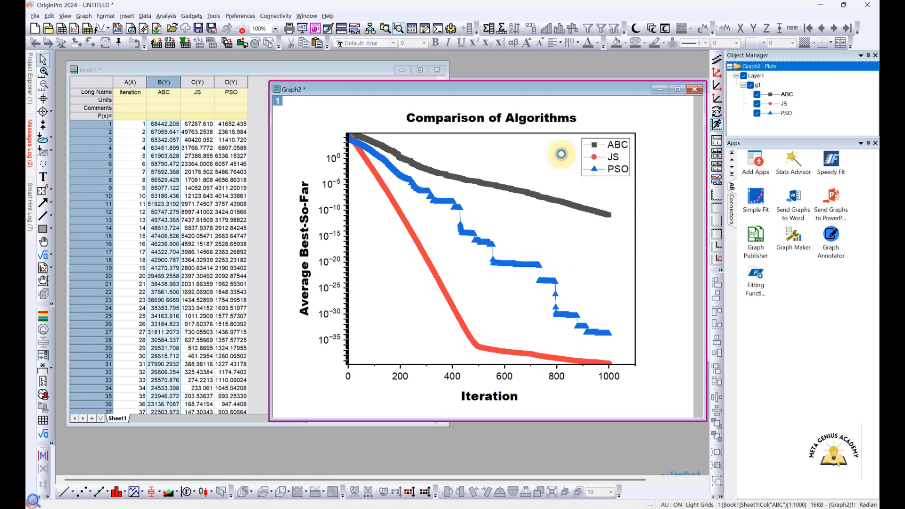
pyautogui.click(430, 211)
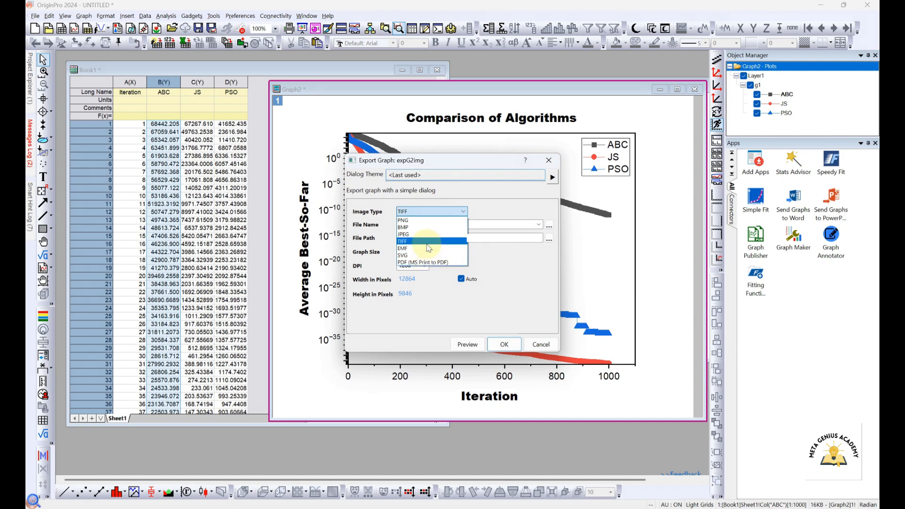
pyautogui.click(427, 242)
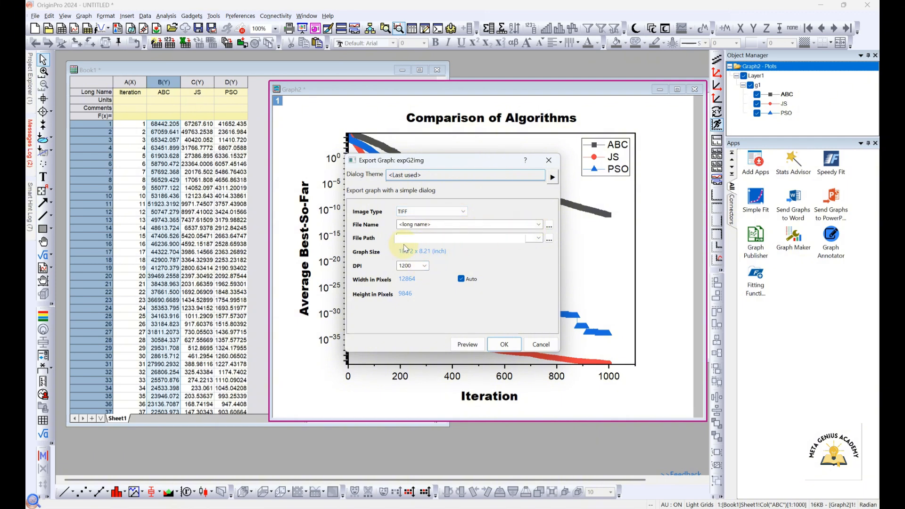
# Name the image file "comparison of algorithm" in the desired folder and export the graph.
pyautogui.click(549, 239)
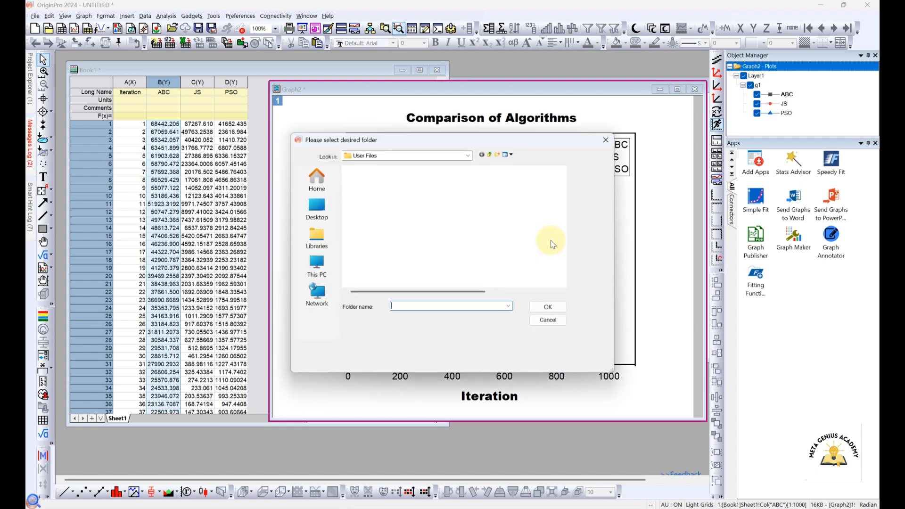
pyautogui.click(605, 140)
pyautogui.click(454, 225)
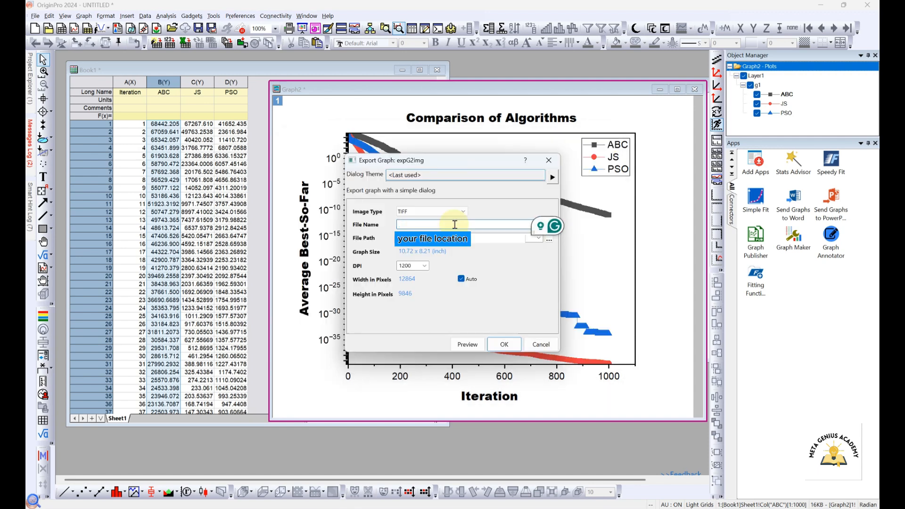
pyautogui.write('comparison of alg')
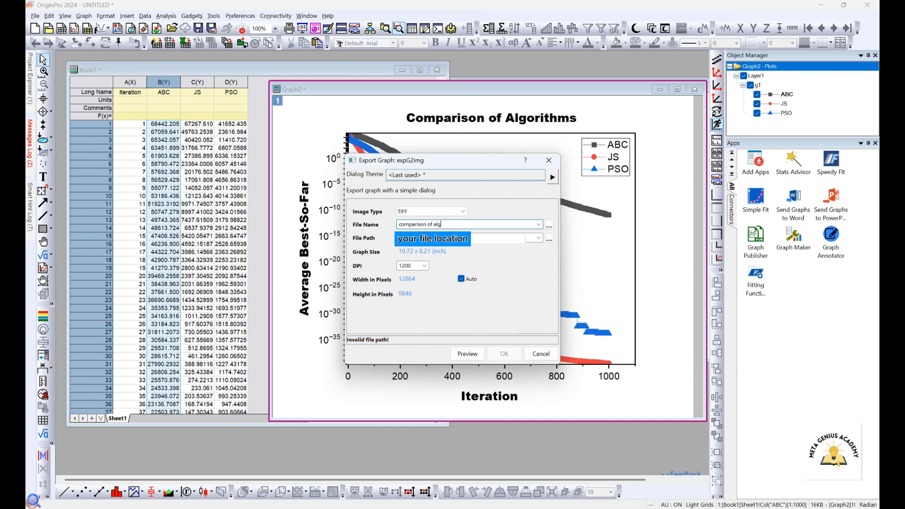
pyautogui.write('orithm')
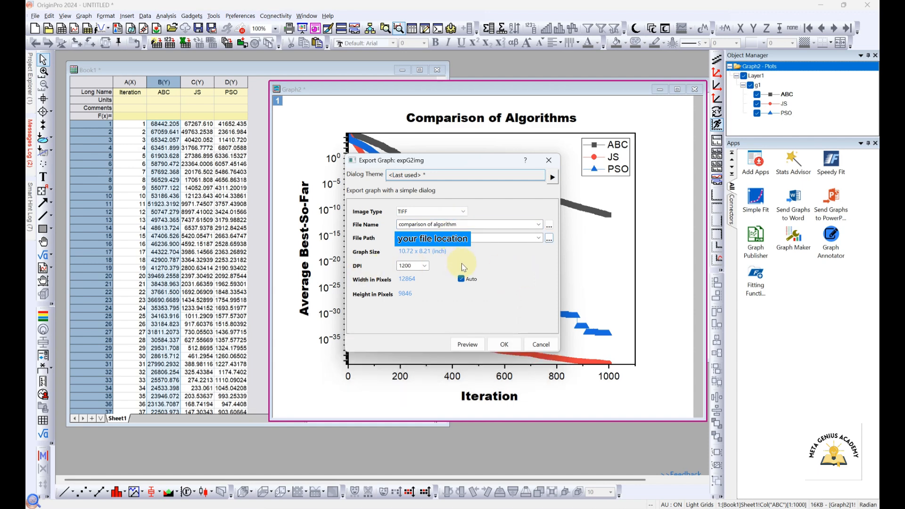
pyautogui.click(461, 278)
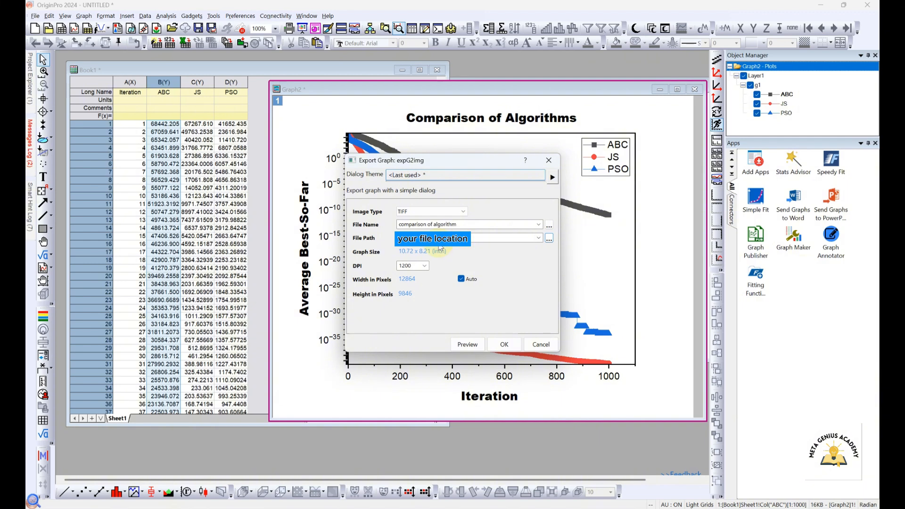
pyautogui.click(513, 345)
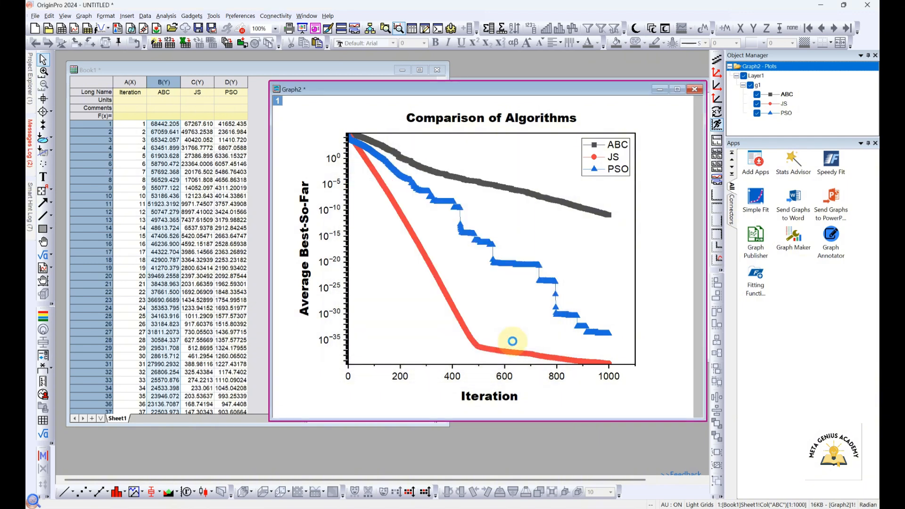